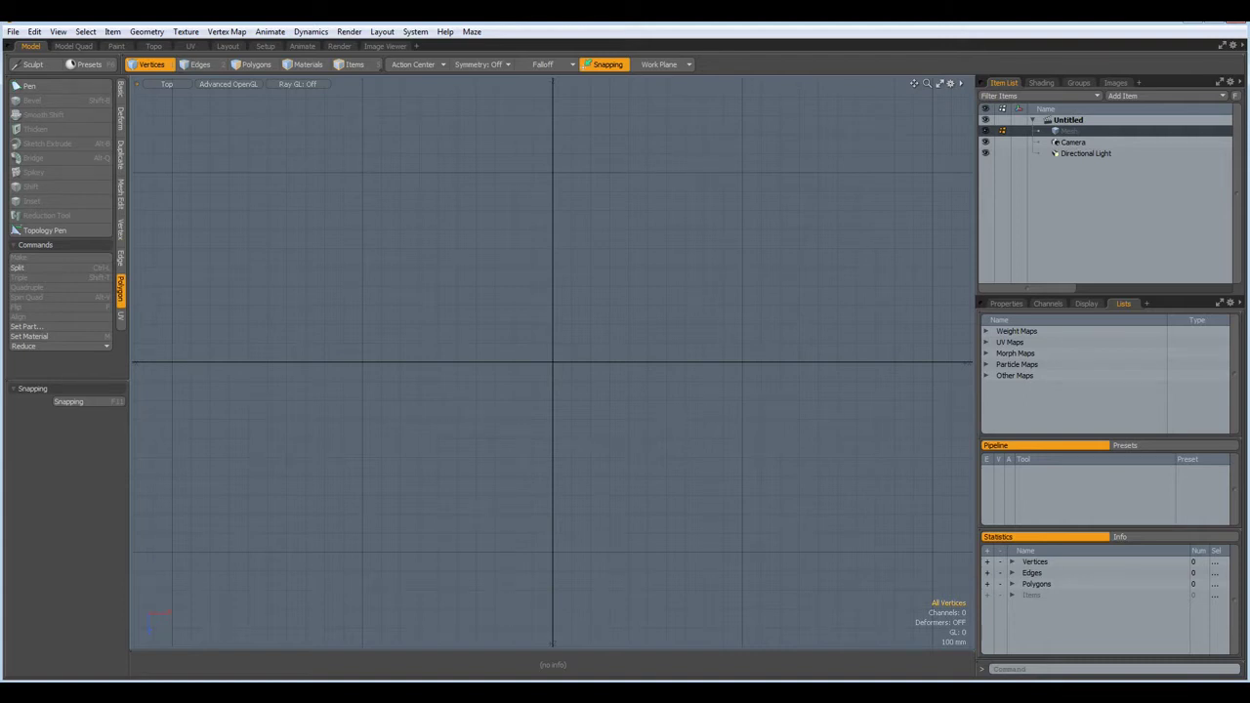
Create a flat 16-sided cylinder disc with 100 mm X and Z radii and center it on the origin.
click(121, 92)
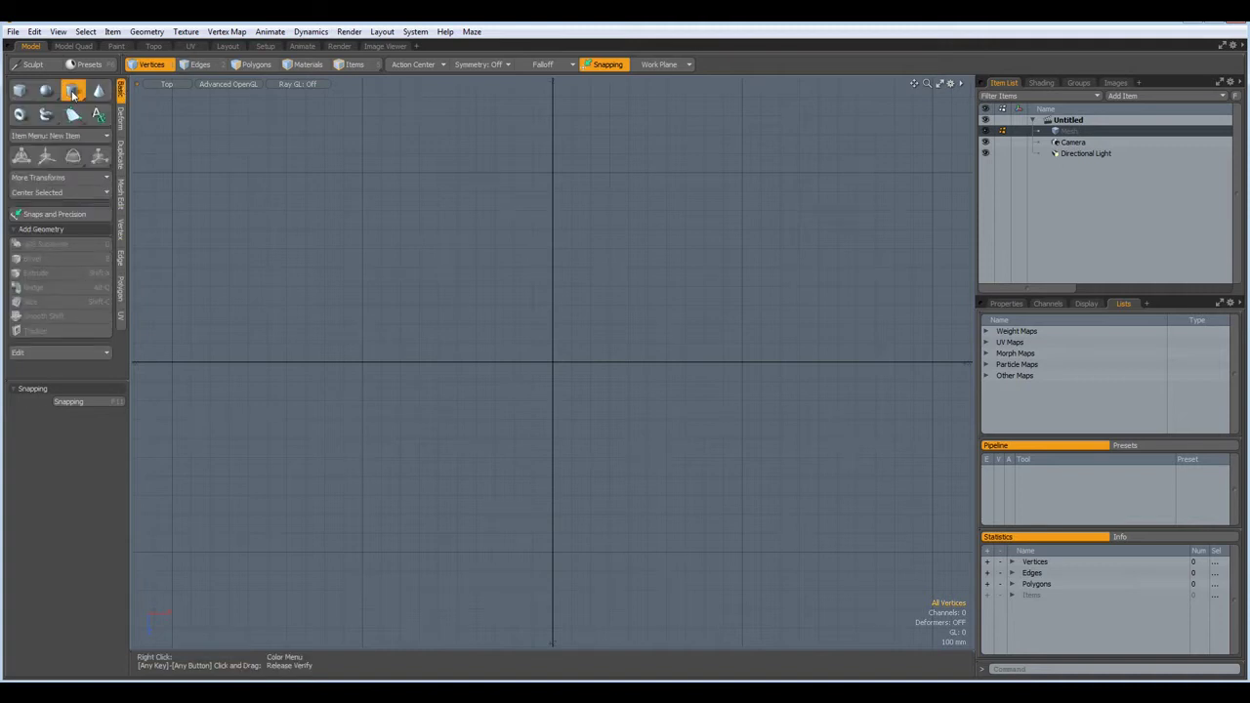
click(72, 91)
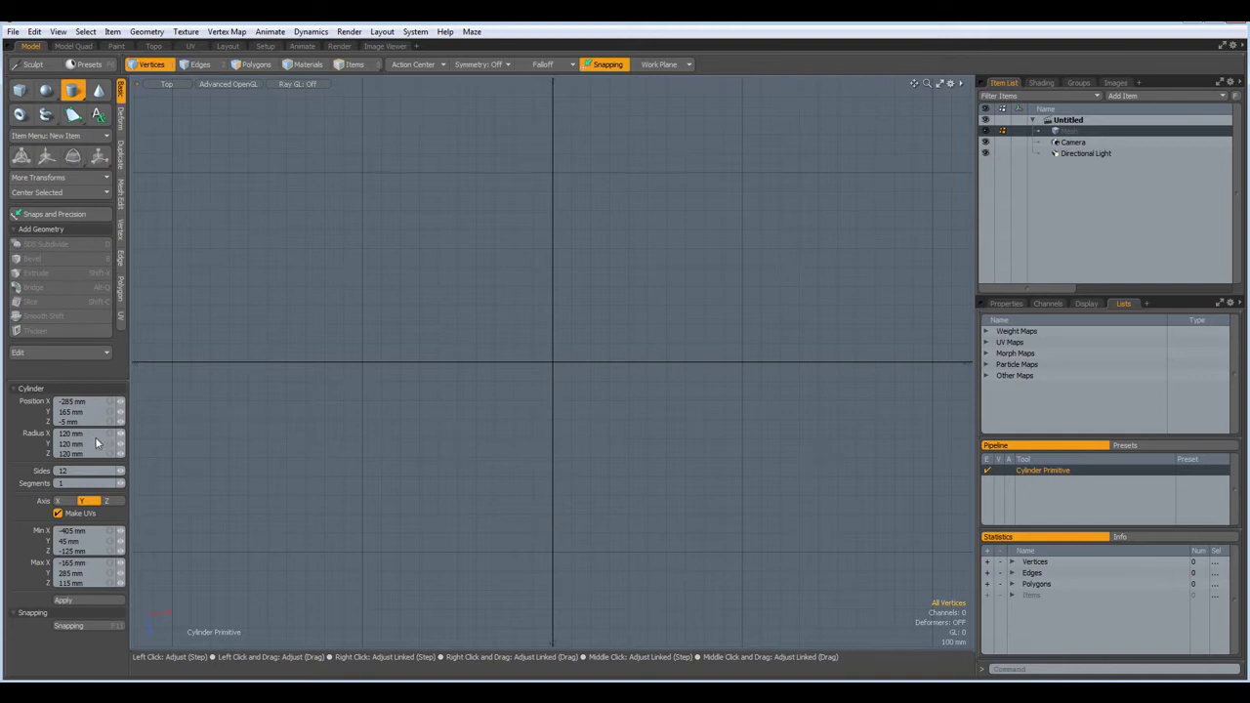
click(84, 472)
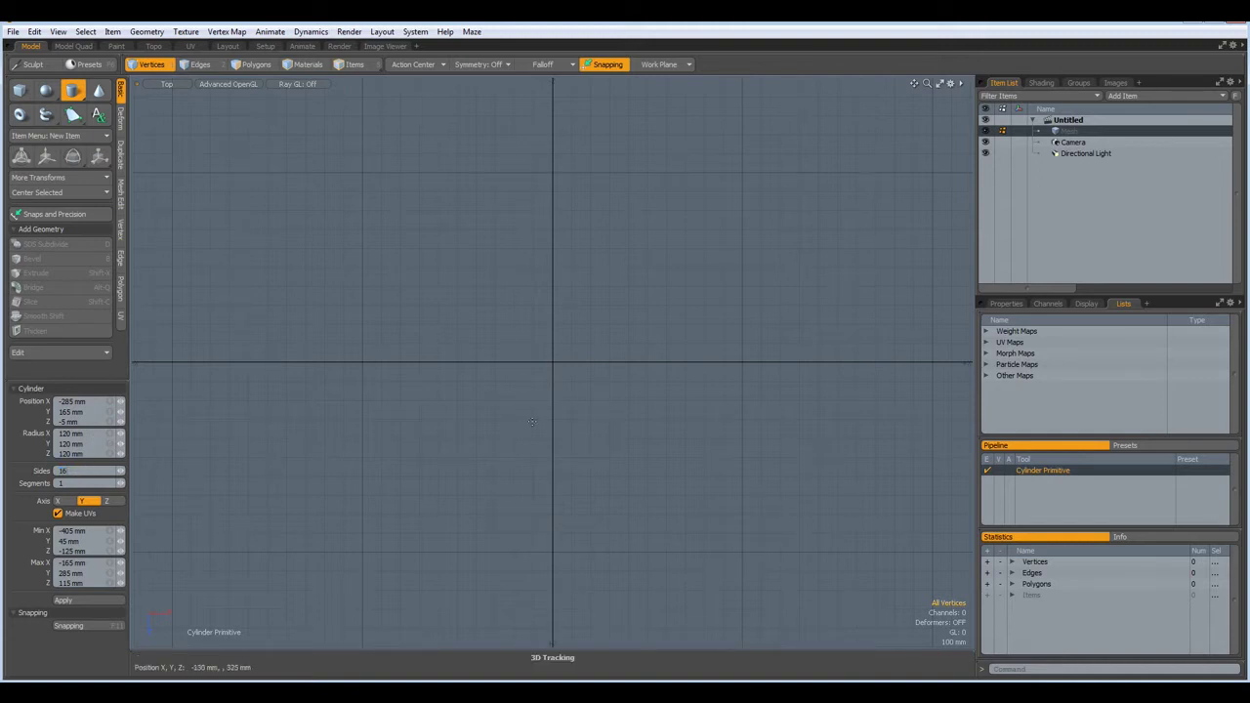
drag(551, 364, 553, 367)
click(90, 437)
text(100)
key(Tab)
key(Tab)
text(100)
key(Return)
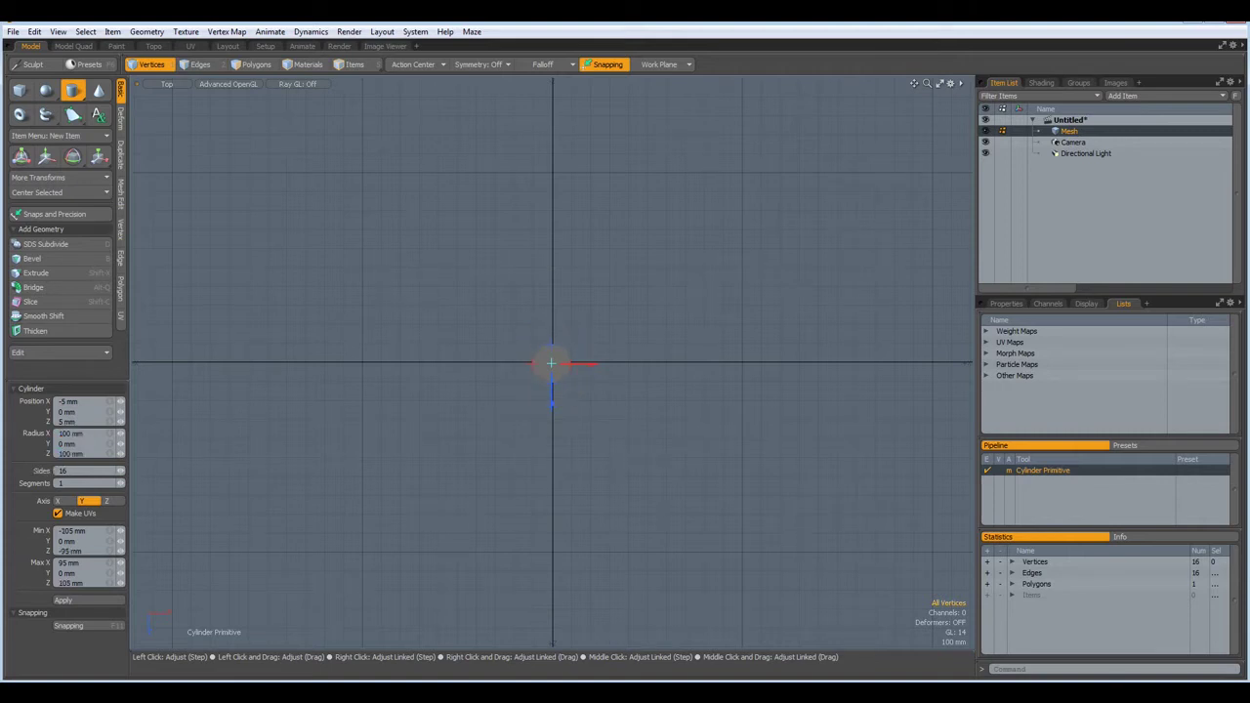
click(45, 194)
click(45, 192)
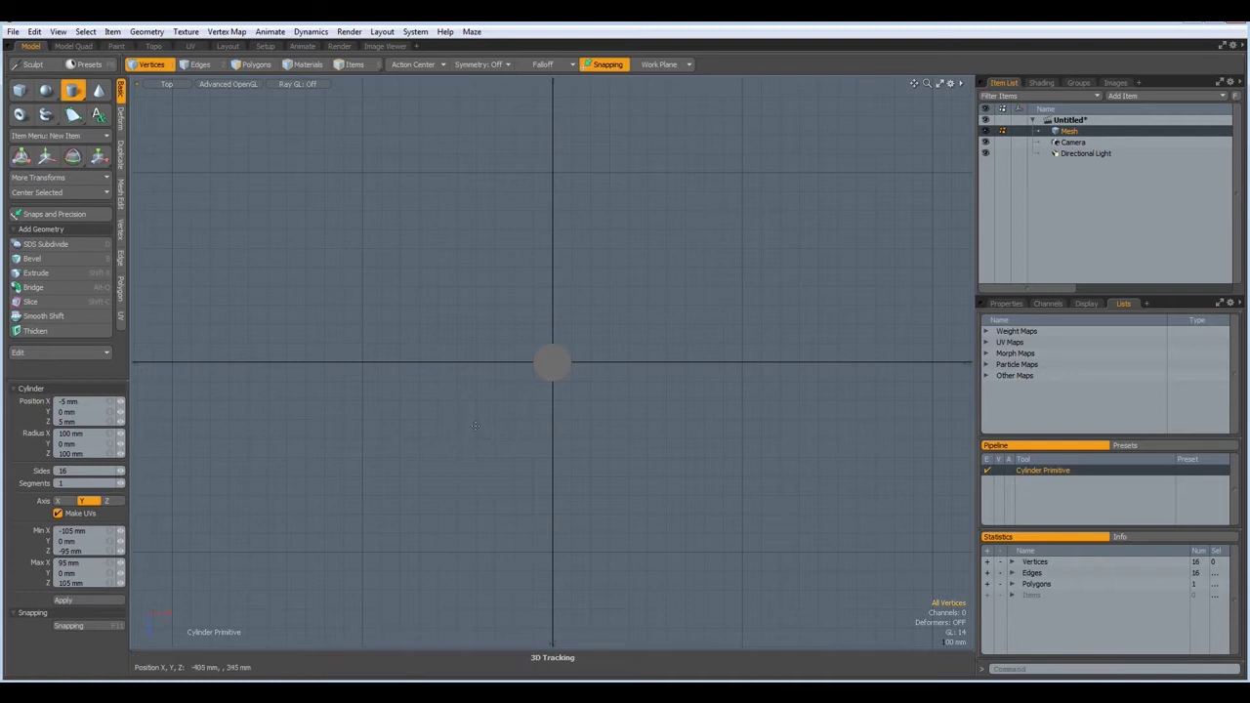
Move the disc about 109 mm along X and about -110 mm along Z.
key(w)
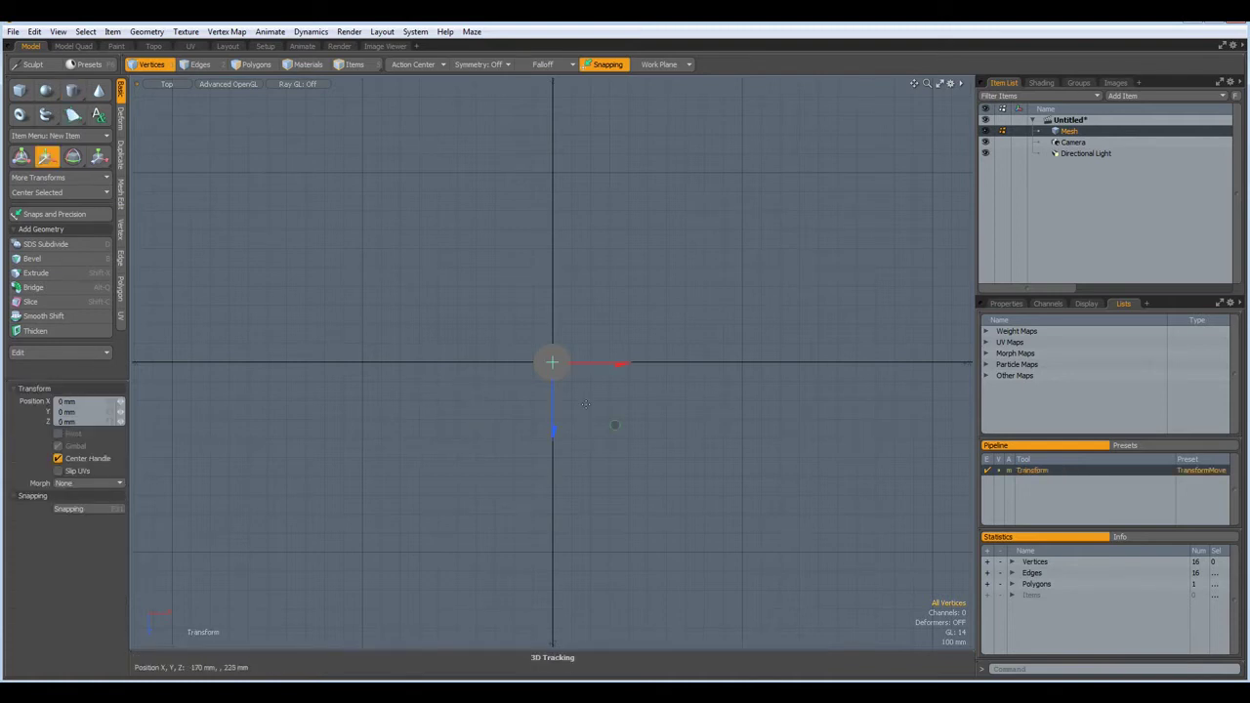
scroll(619, 364, up, 4)
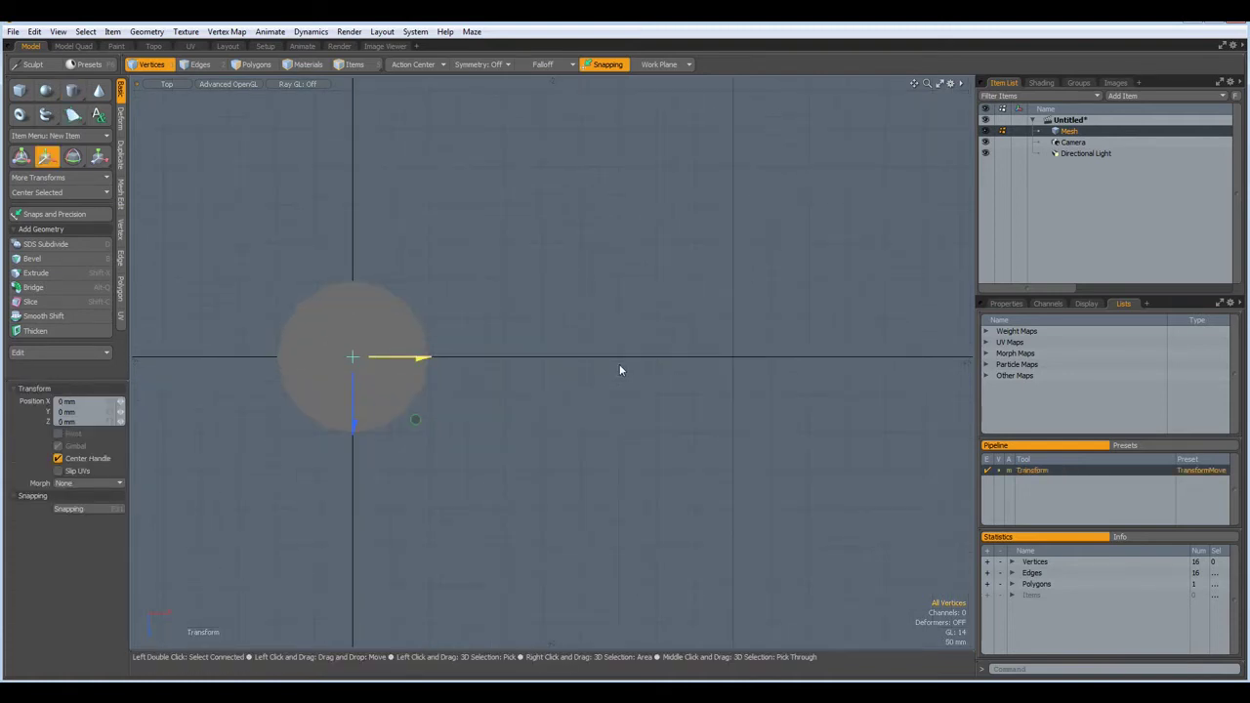
alt+drag(527, 424, 704, 466)
scroll(541, 413, up, 2)
scroll(540, 412, down, 1)
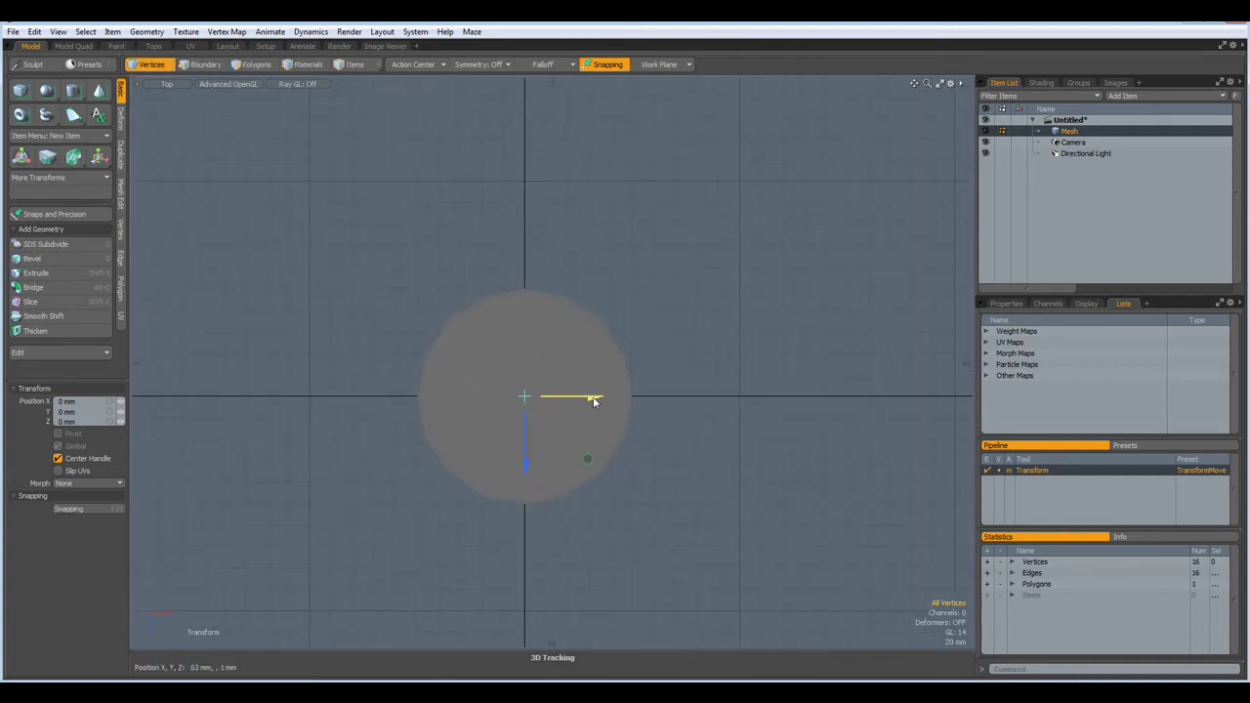
drag(595, 399, 712, 400)
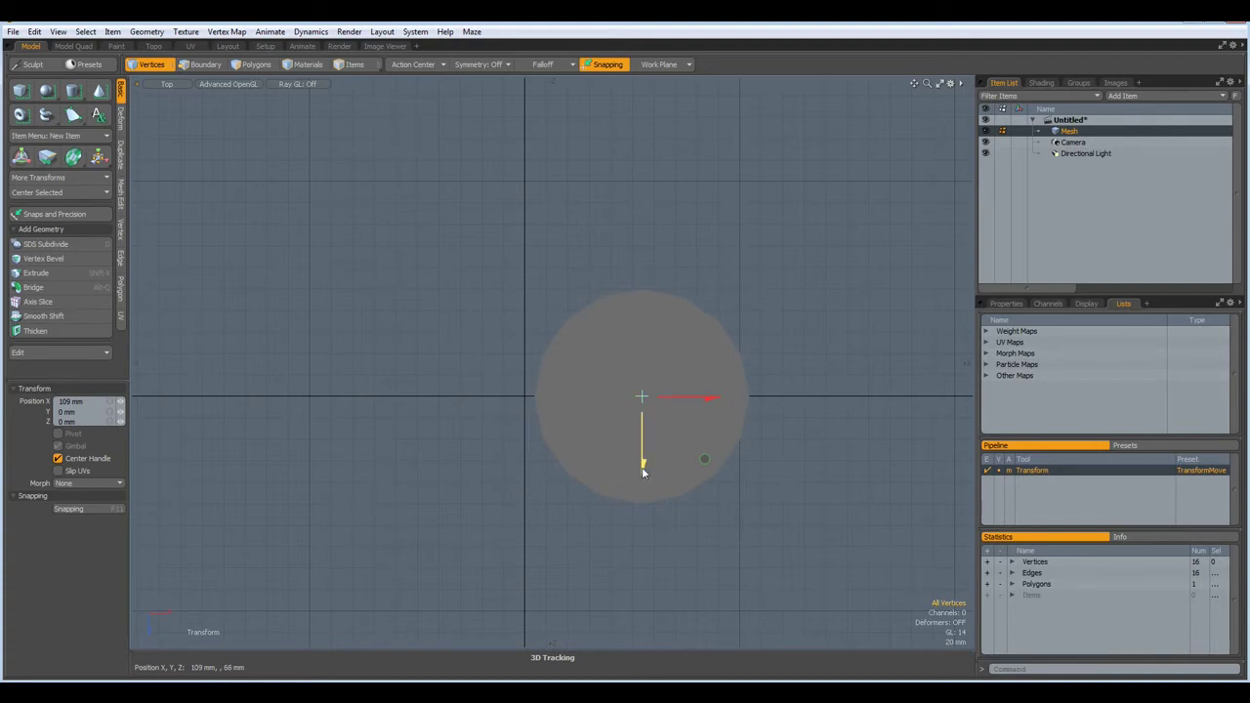
drag(642, 461, 643, 344)
Set the disc's move offset to exactly 120 mm in X and -120 mm in Z.
click(86, 402)
text(12)
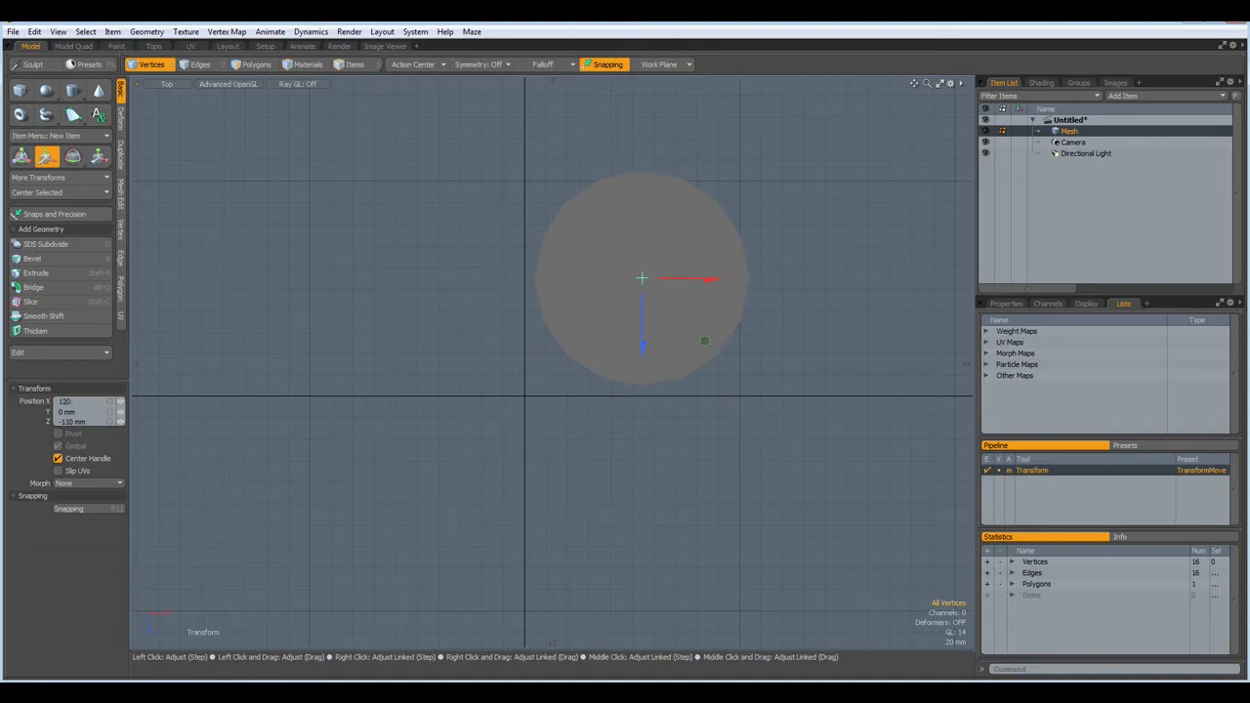
text(0)
click(73, 421)
text(-120)
key(Return)
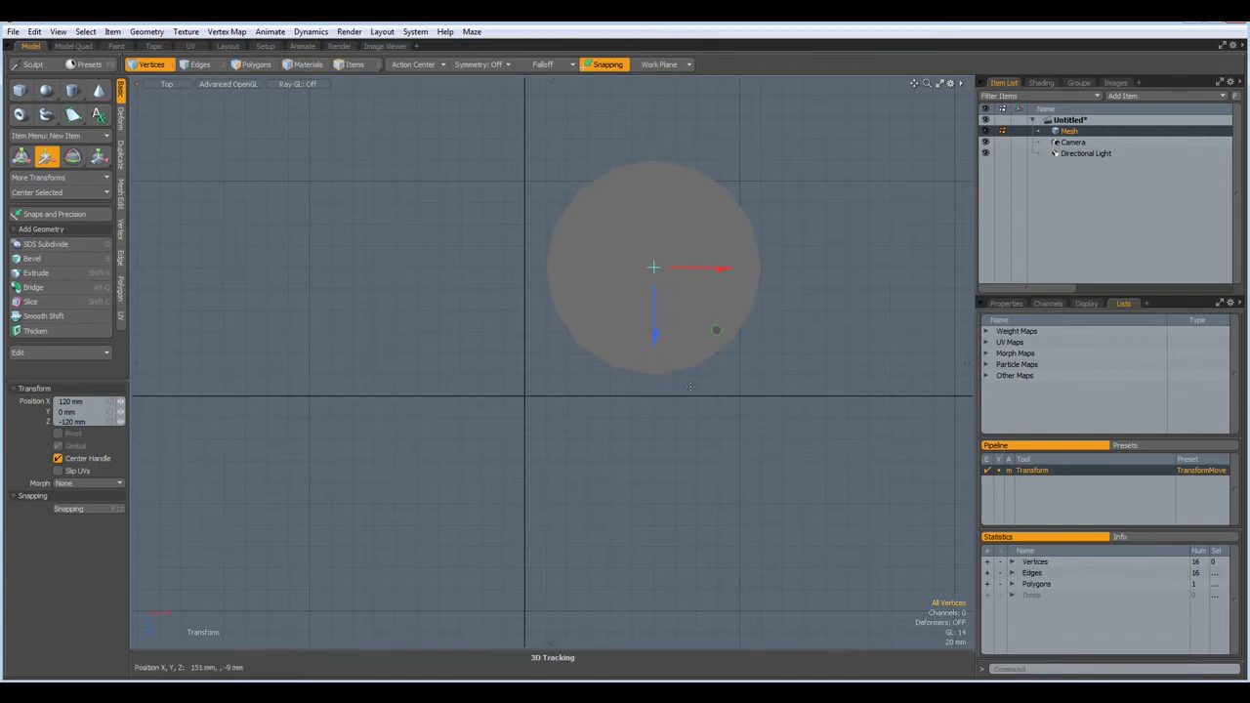
key(space)
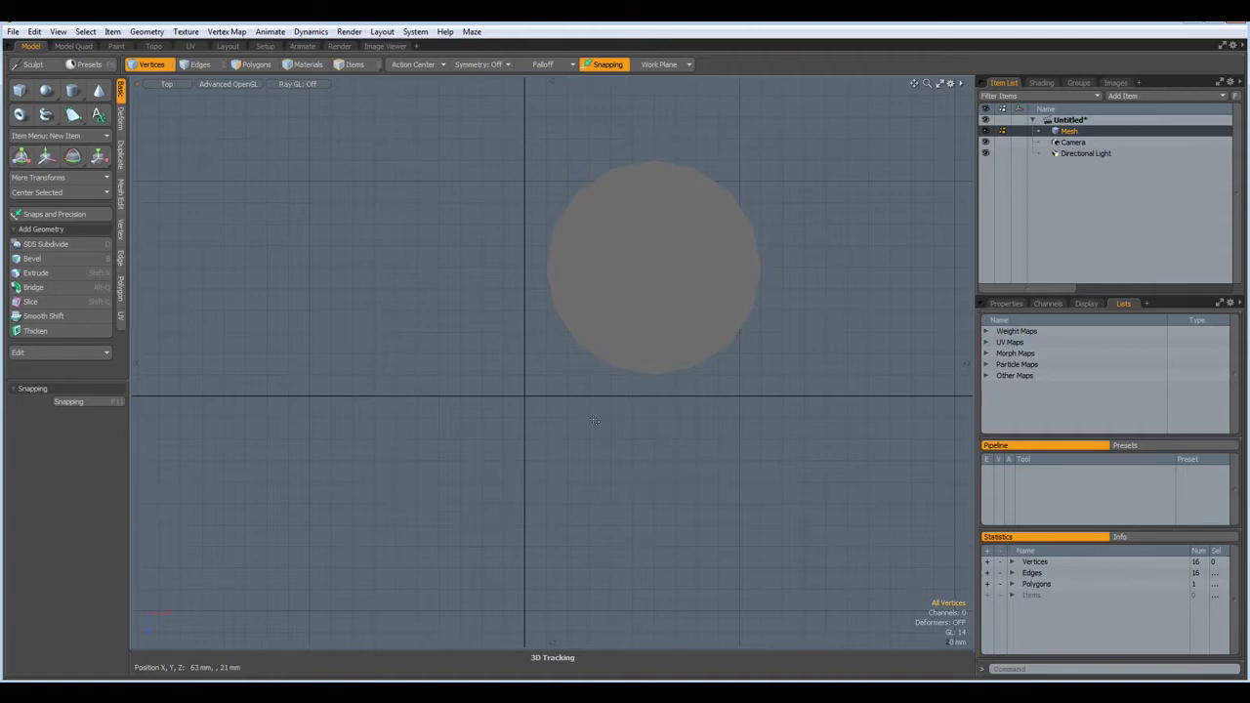
Make a closed curve from all the disc's vertices and delete the original polygon face.
key(2)
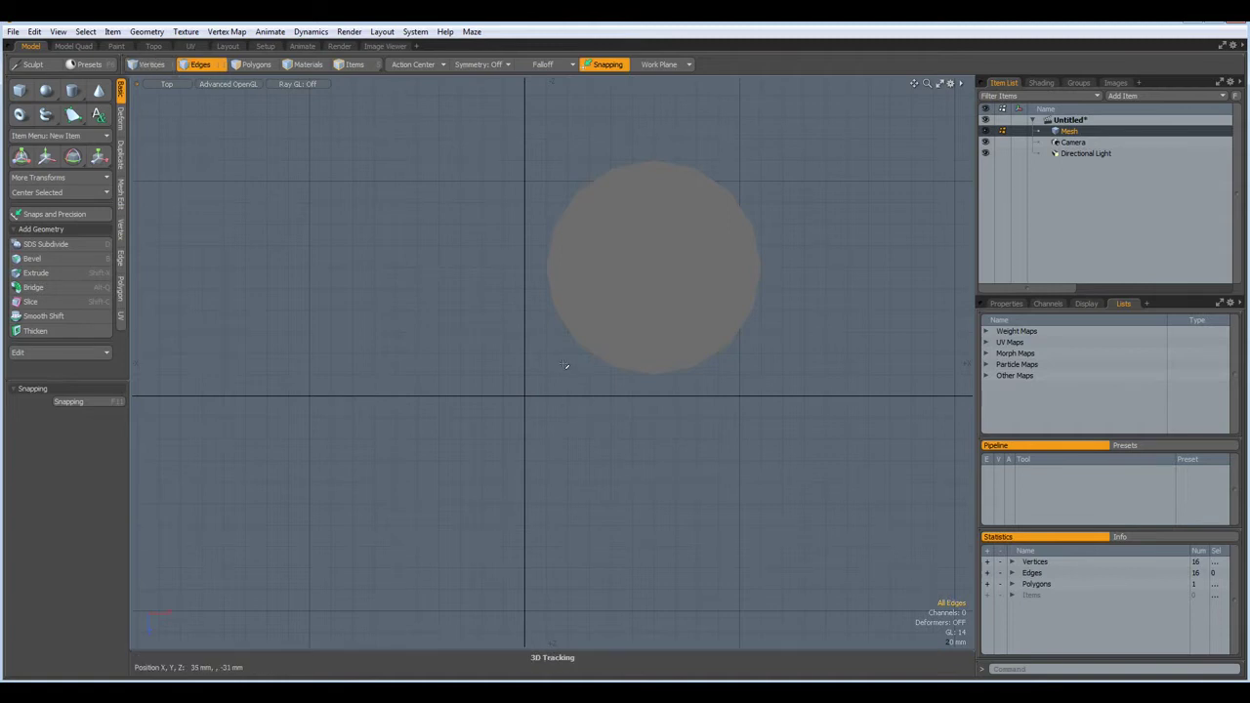
key(1)
right_drag(516, 130, 834, 462)
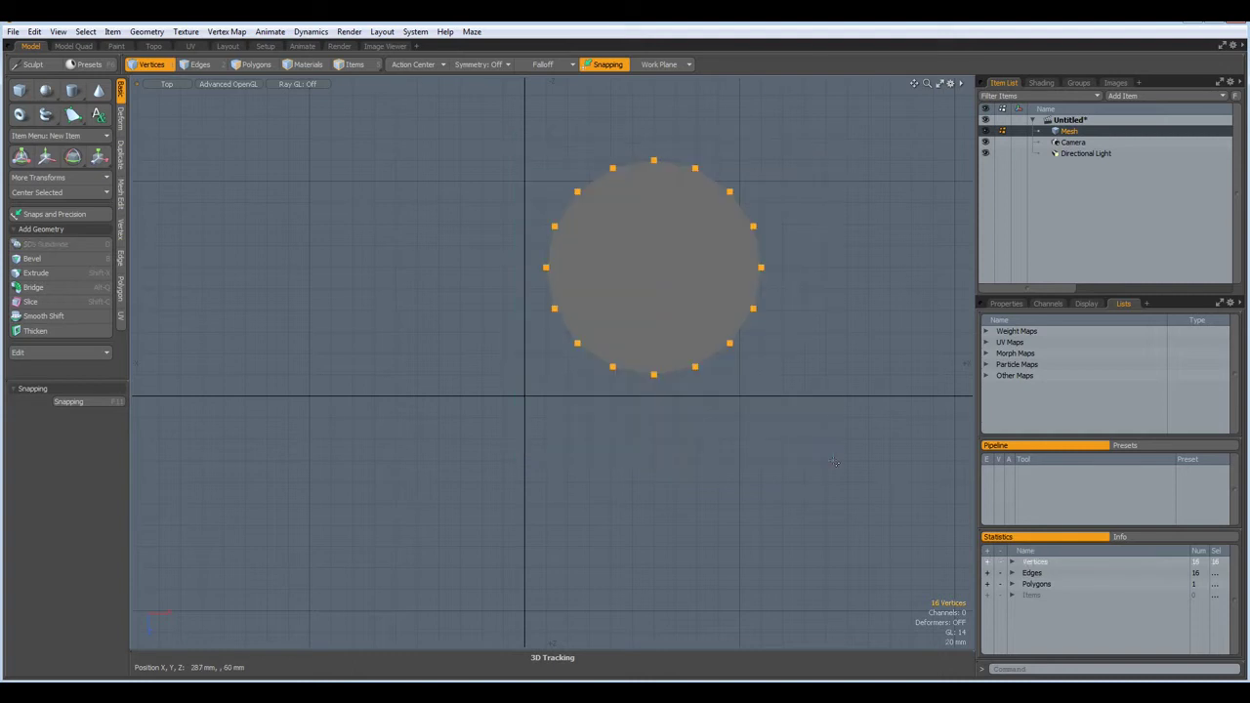
click(832, 463)
key(3)
click(659, 290)
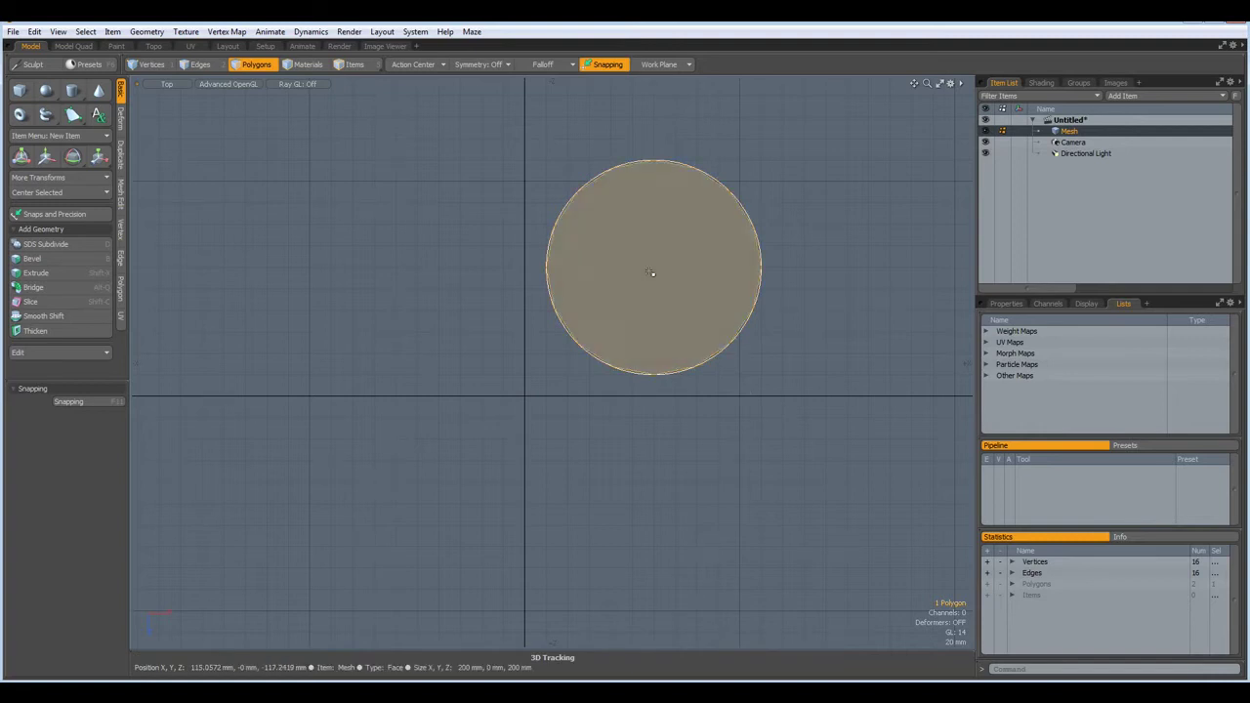
key(Delete)
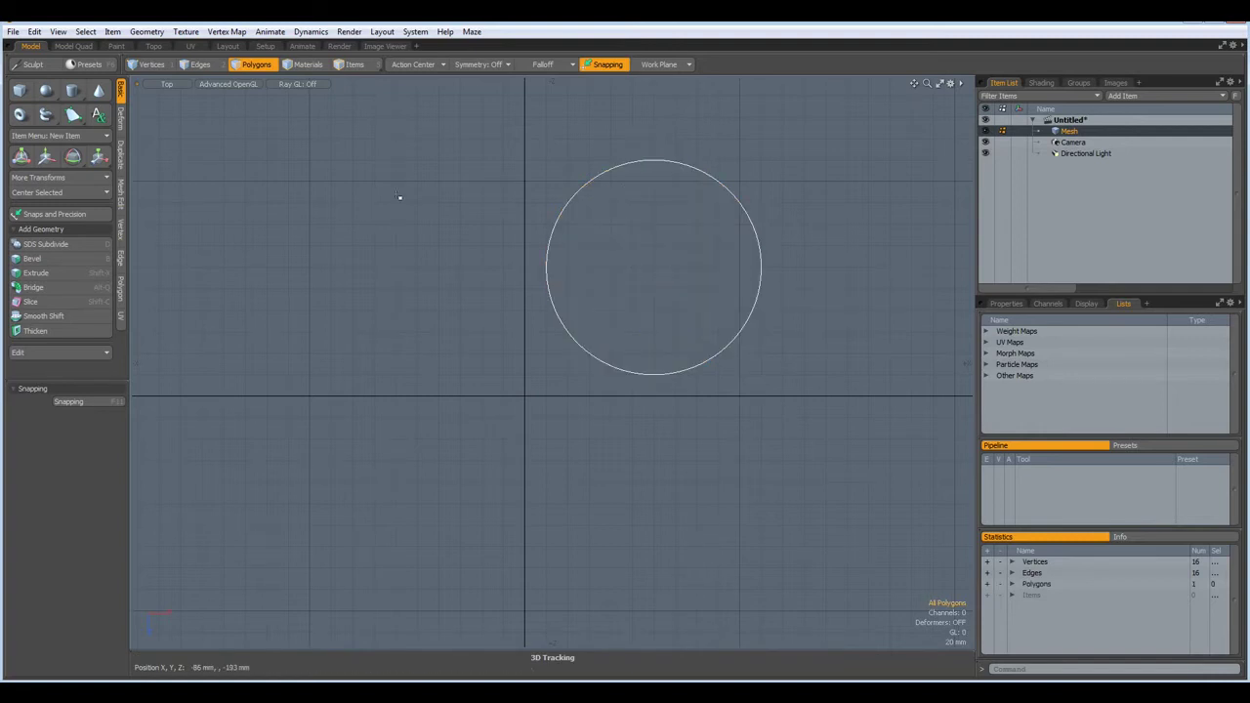
Examine the curve tools and commands offered in the Curves palette.
click(146, 35)
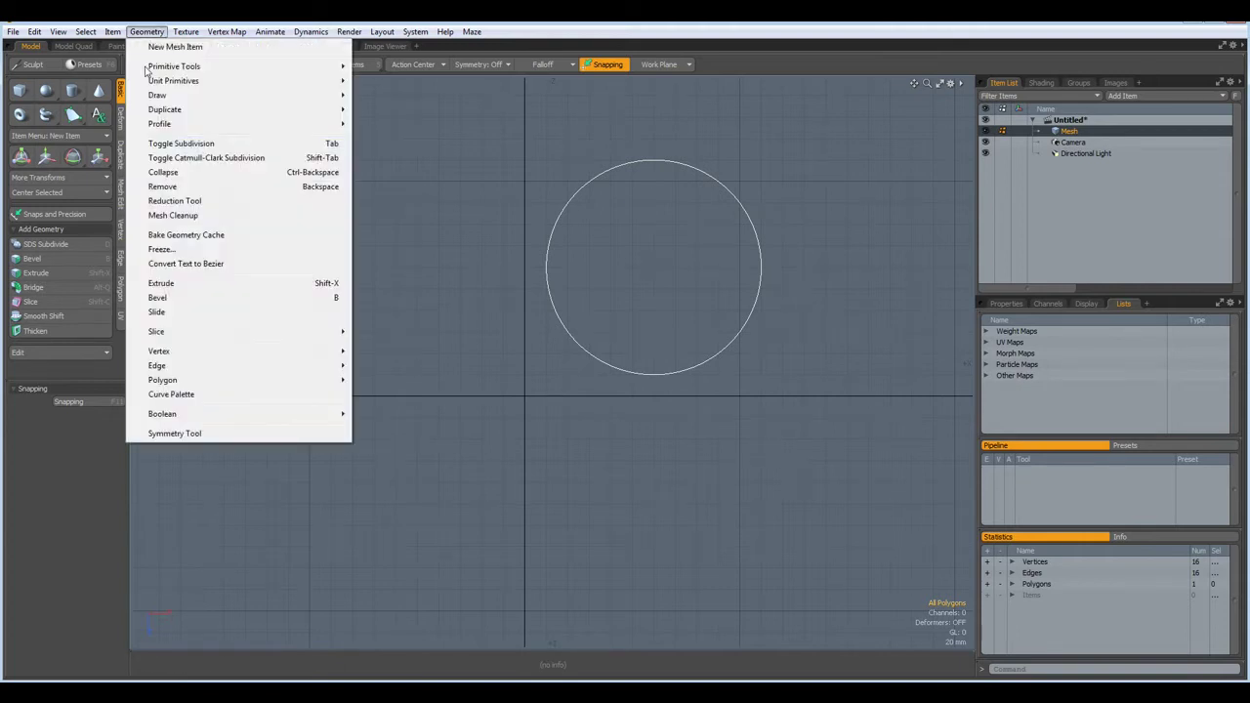
mouse_move(197, 419)
click(213, 400)
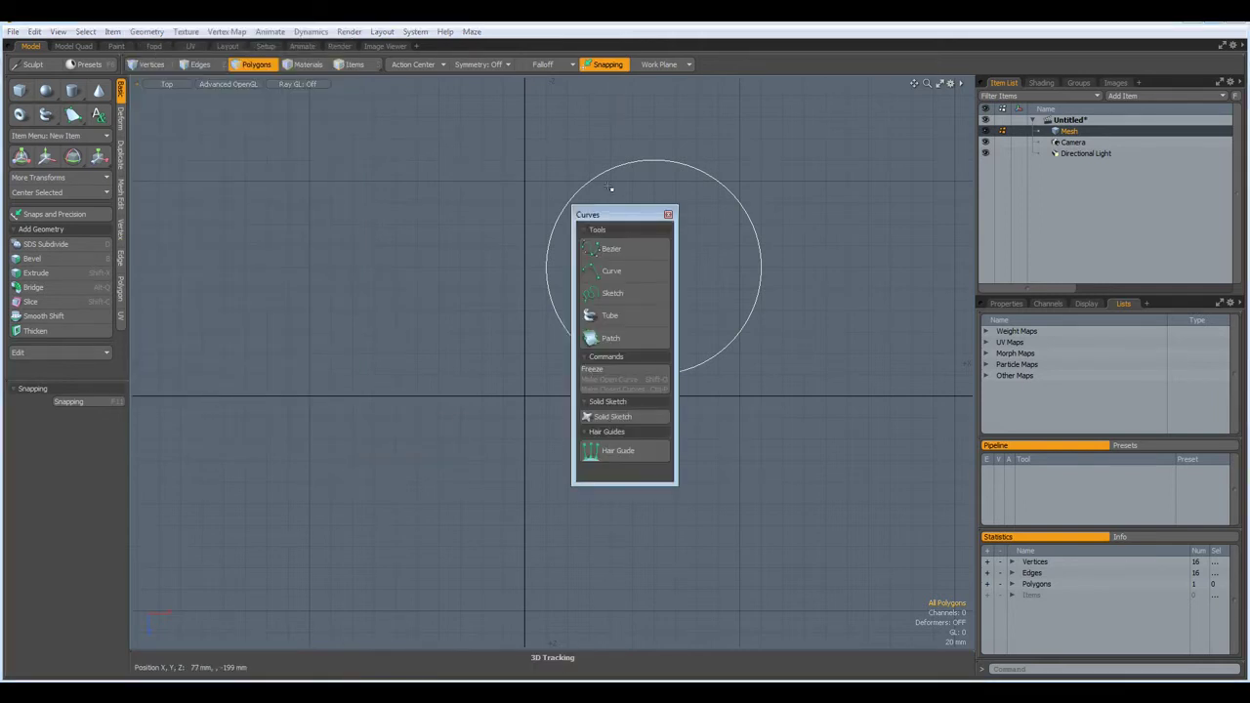
drag(617, 218, 310, 176)
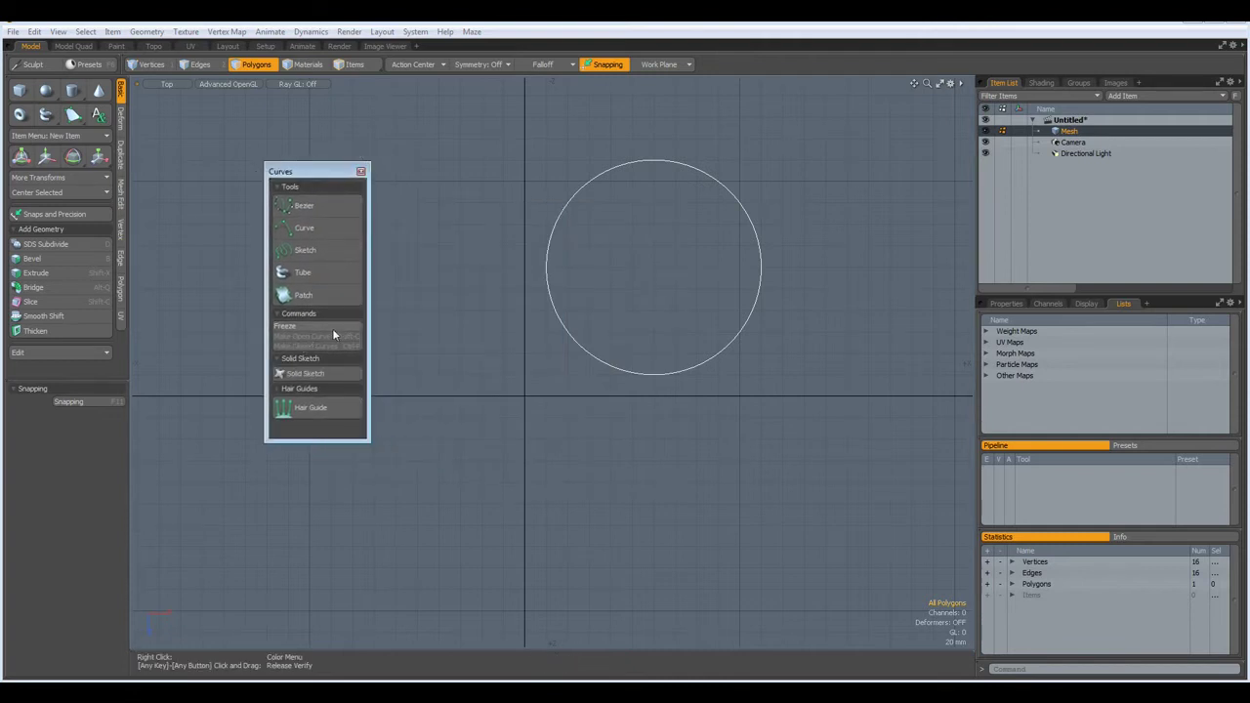
click(360, 172)
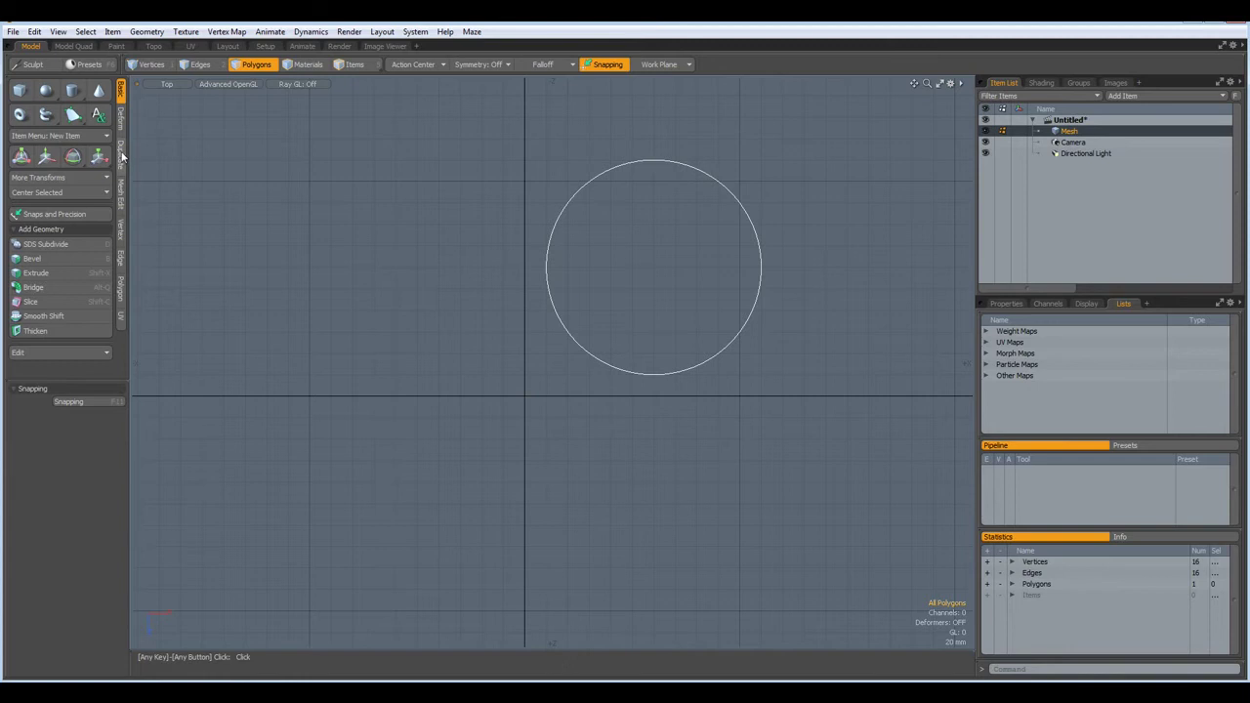
Configure the Clone tool for 60 clones with 30° Z rotation and 85% scale on all axes.
click(123, 154)
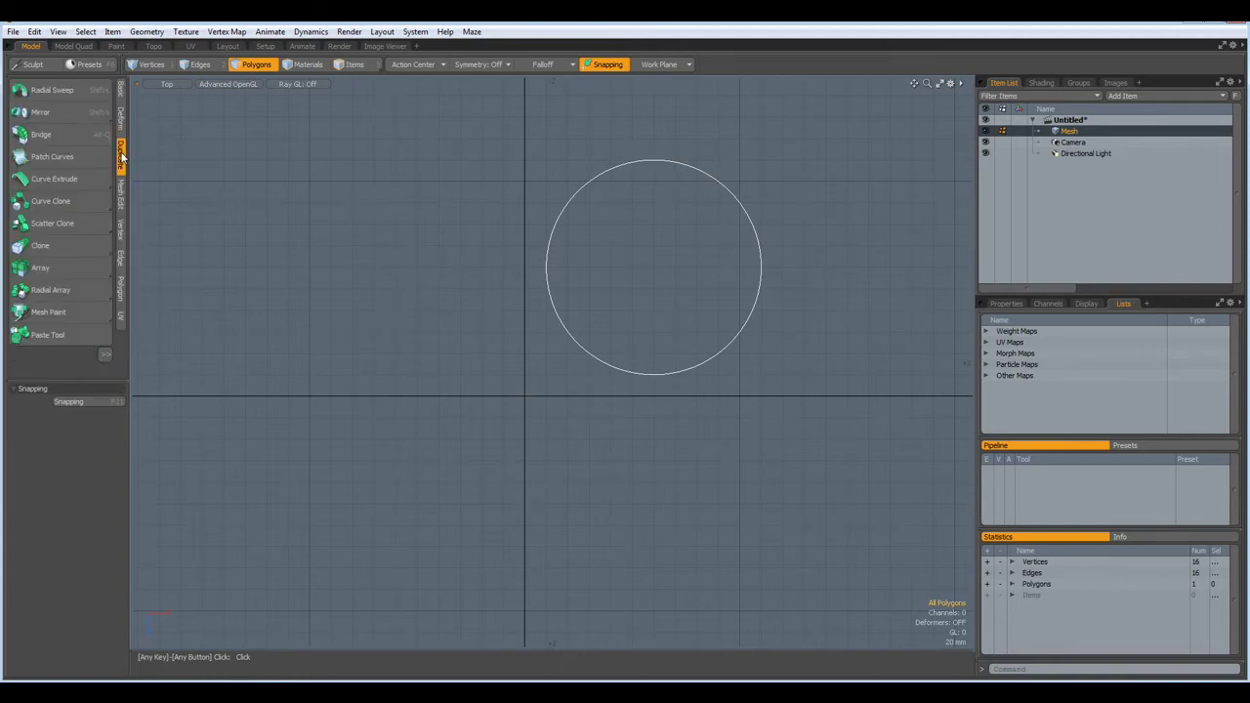
click(49, 91)
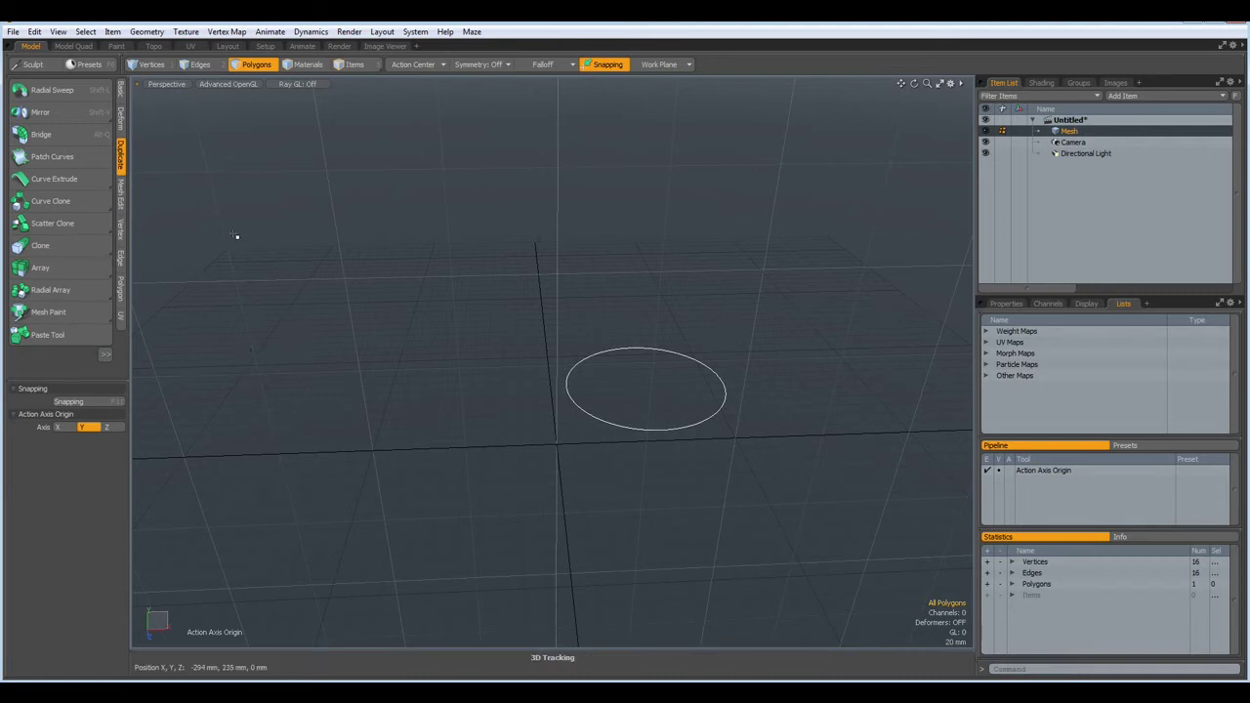
click(44, 246)
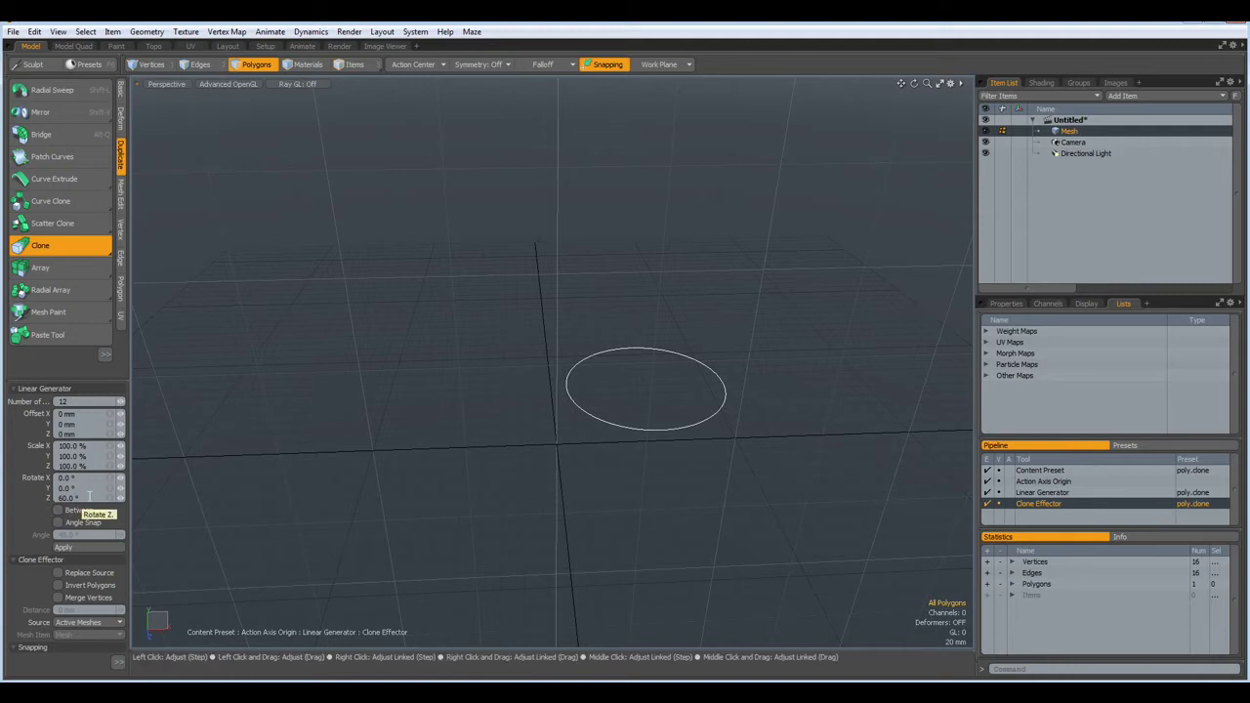
drag(89, 497, 56, 499)
text(30)
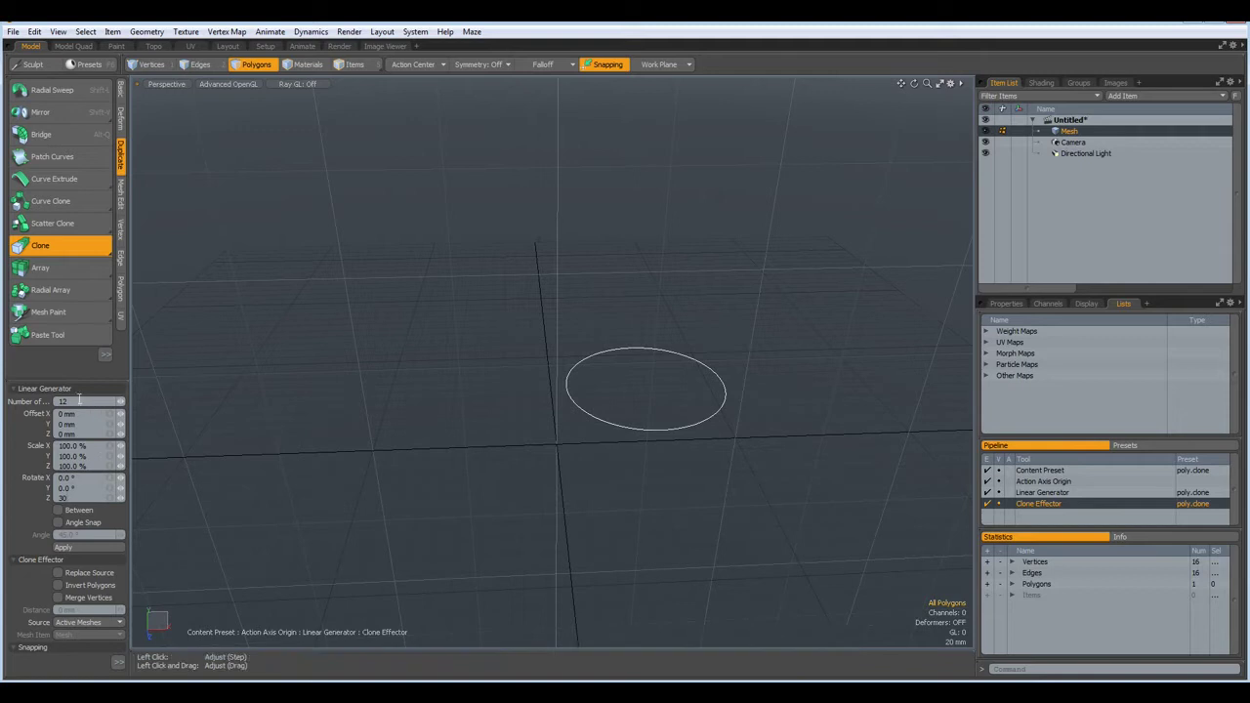
click(76, 402)
text(60)
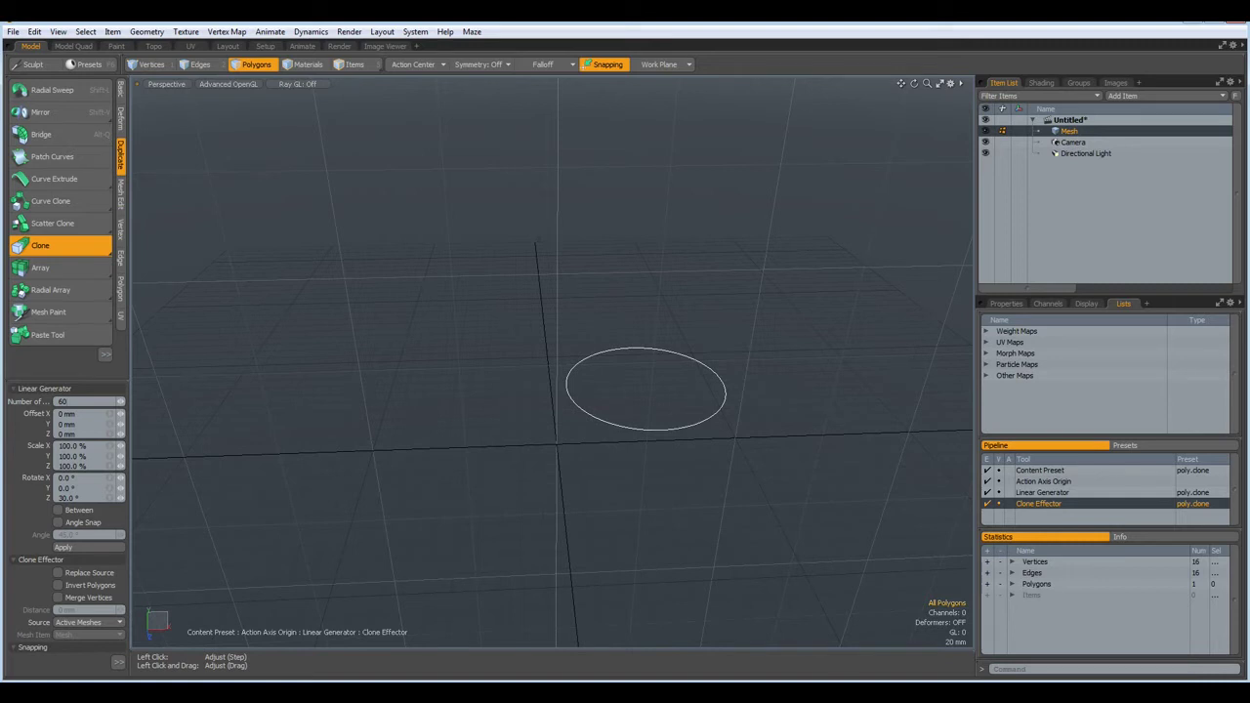
click(112, 448)
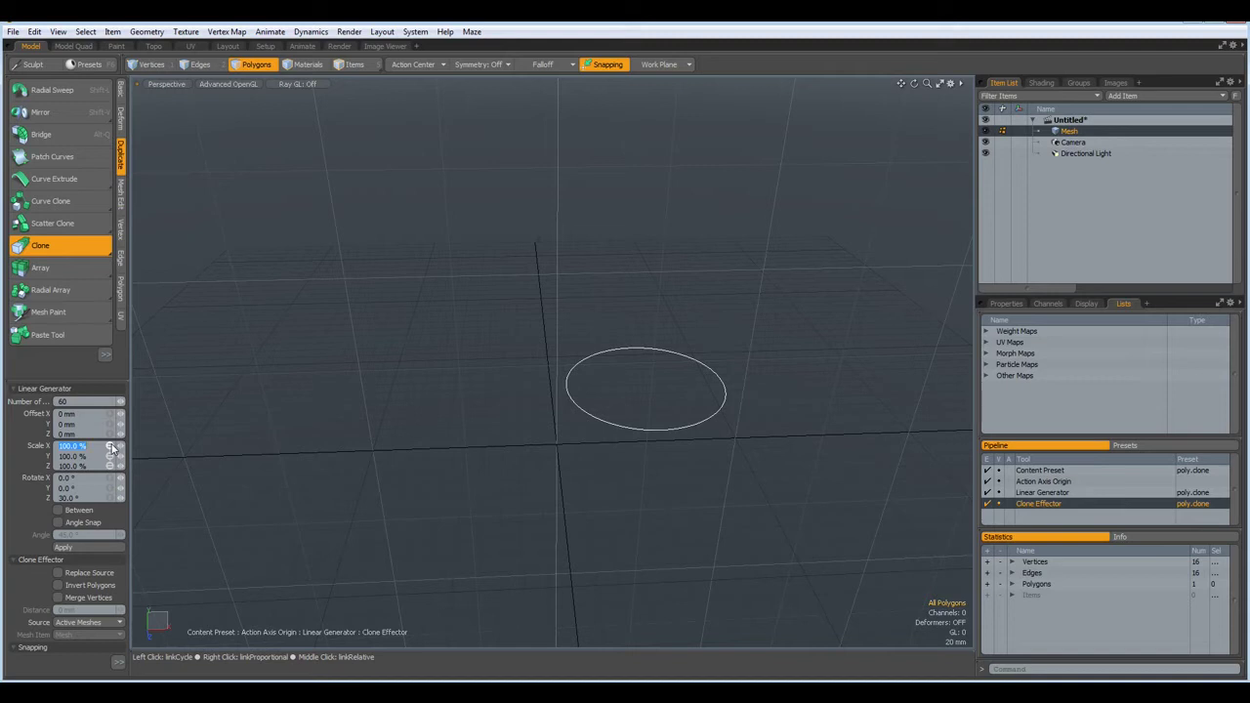
text(85)
key(Return)
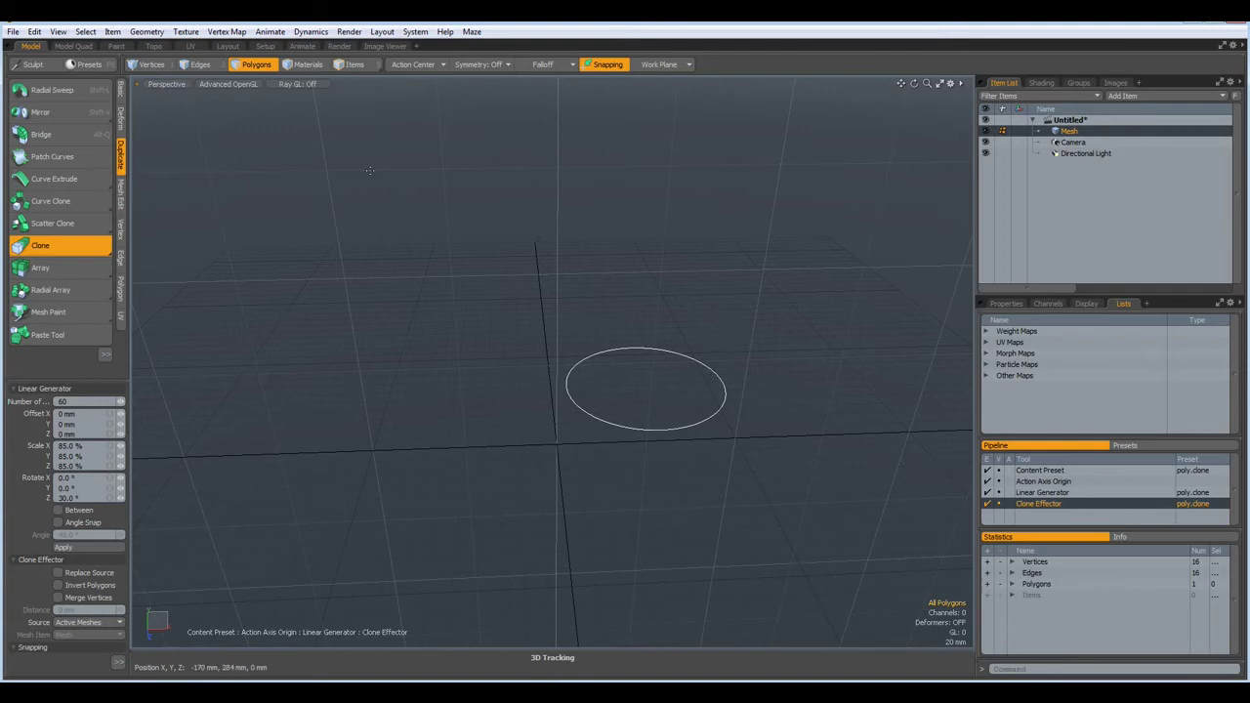
Set the action center to Origin and generate the clones of the circular curve.
click(409, 66)
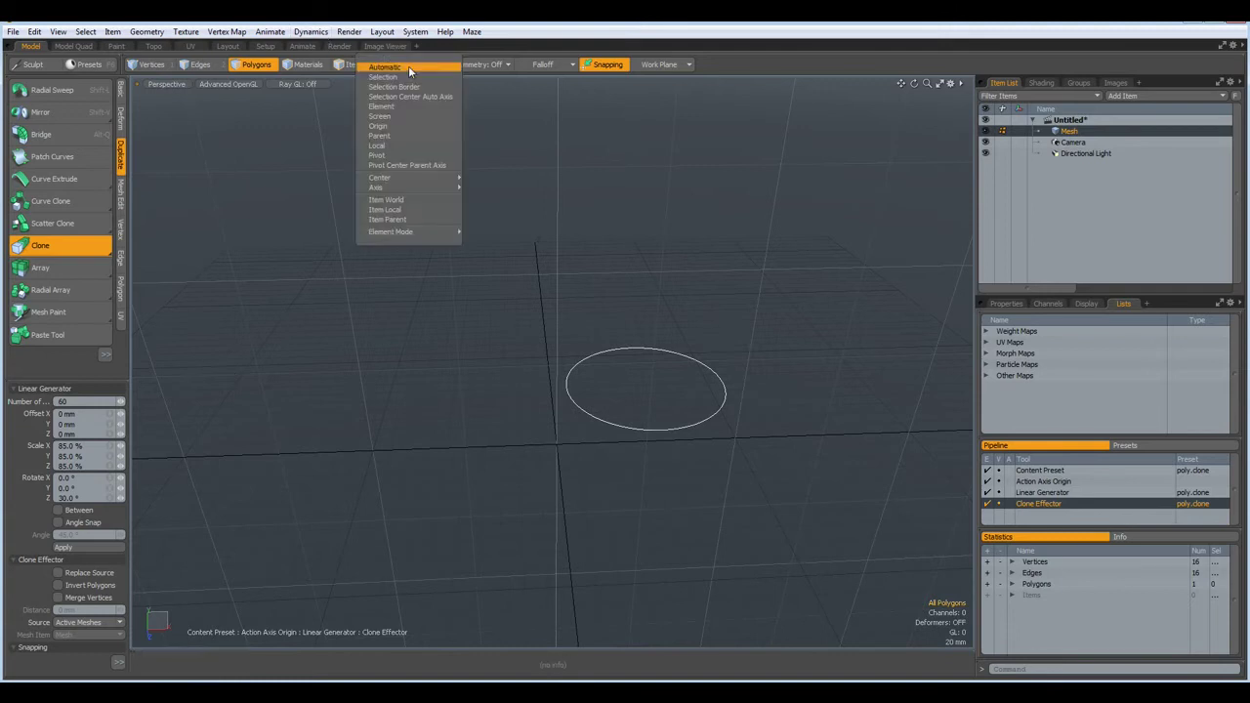
click(391, 125)
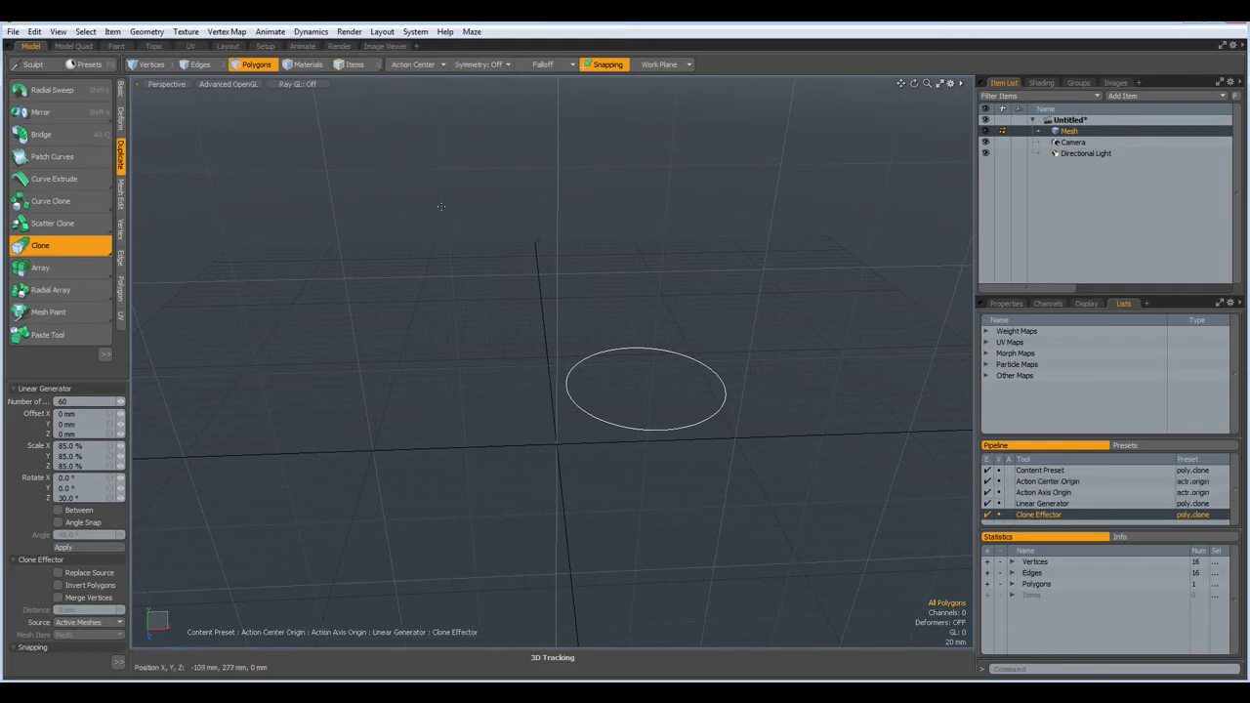
click(493, 347)
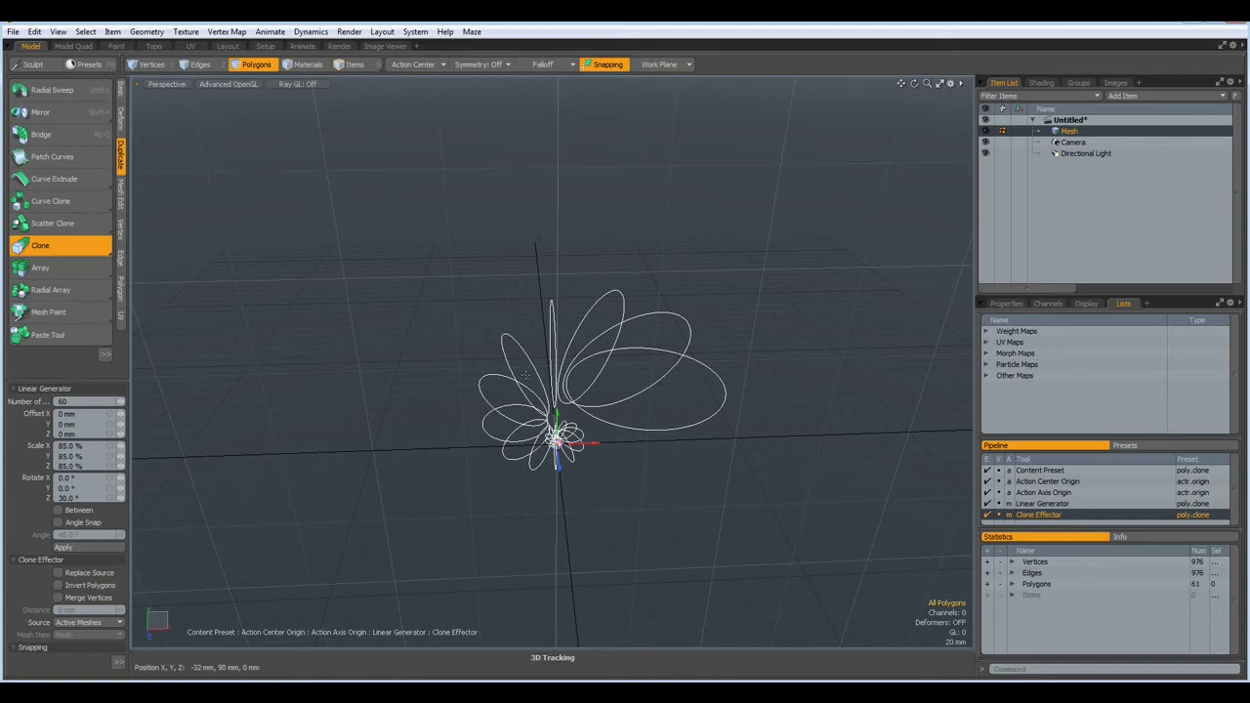
Set the clones' scale to 95% on all three axes, working from the front view.
key(KP_1)
key(KP_1)
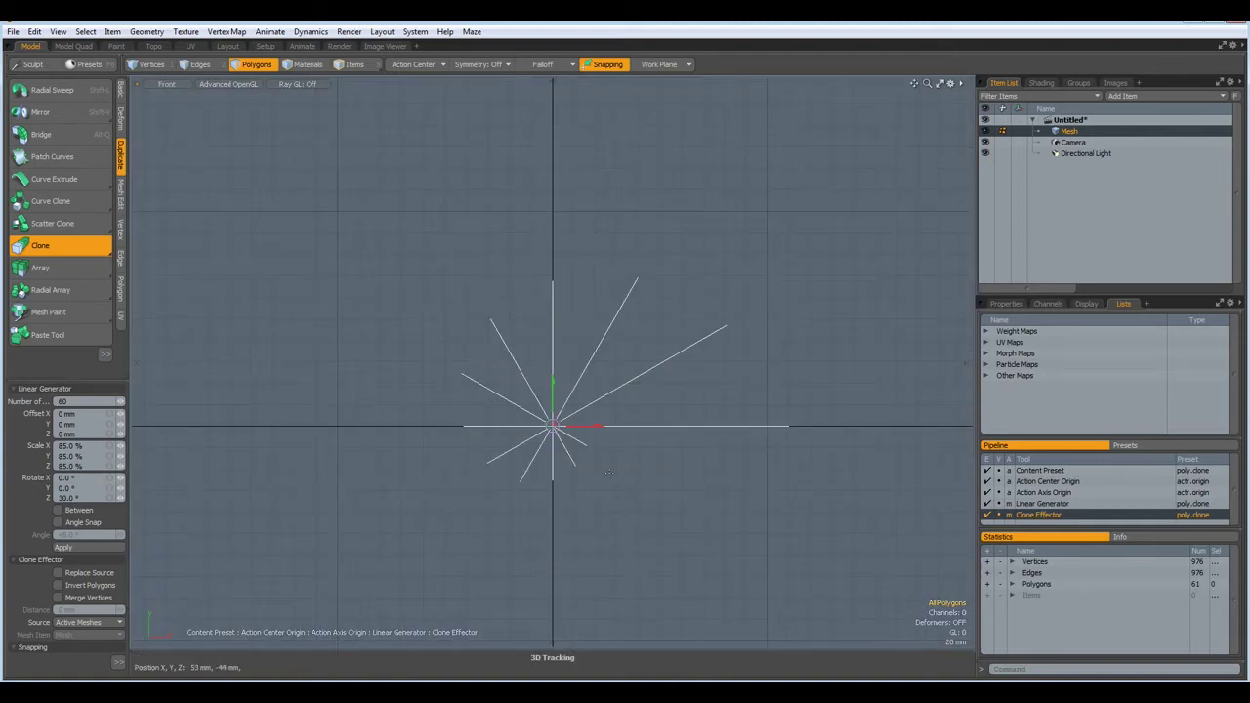
click(109, 447)
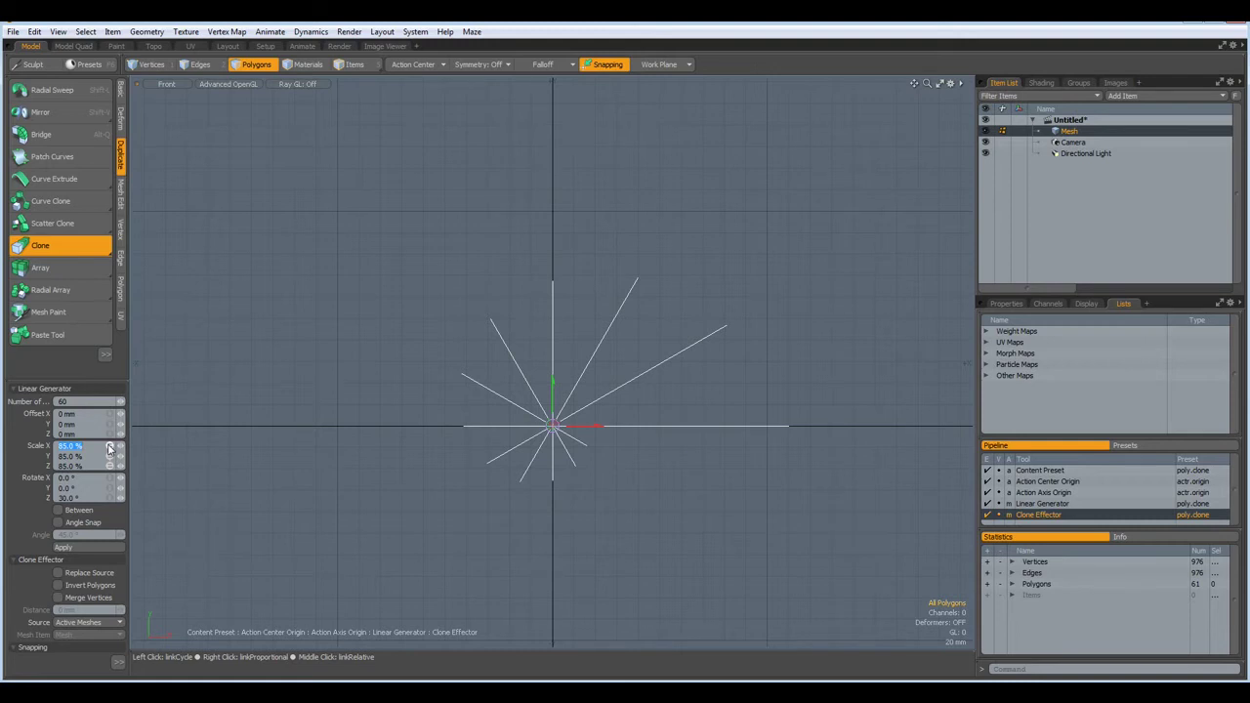
scroll(109, 447, up, 2)
scroll(109, 449, up, 1)
scroll(110, 448, up, 1)
scroll(109, 448, up, 4)
scroll(109, 448, up, 3)
scroll(109, 448, down, 1)
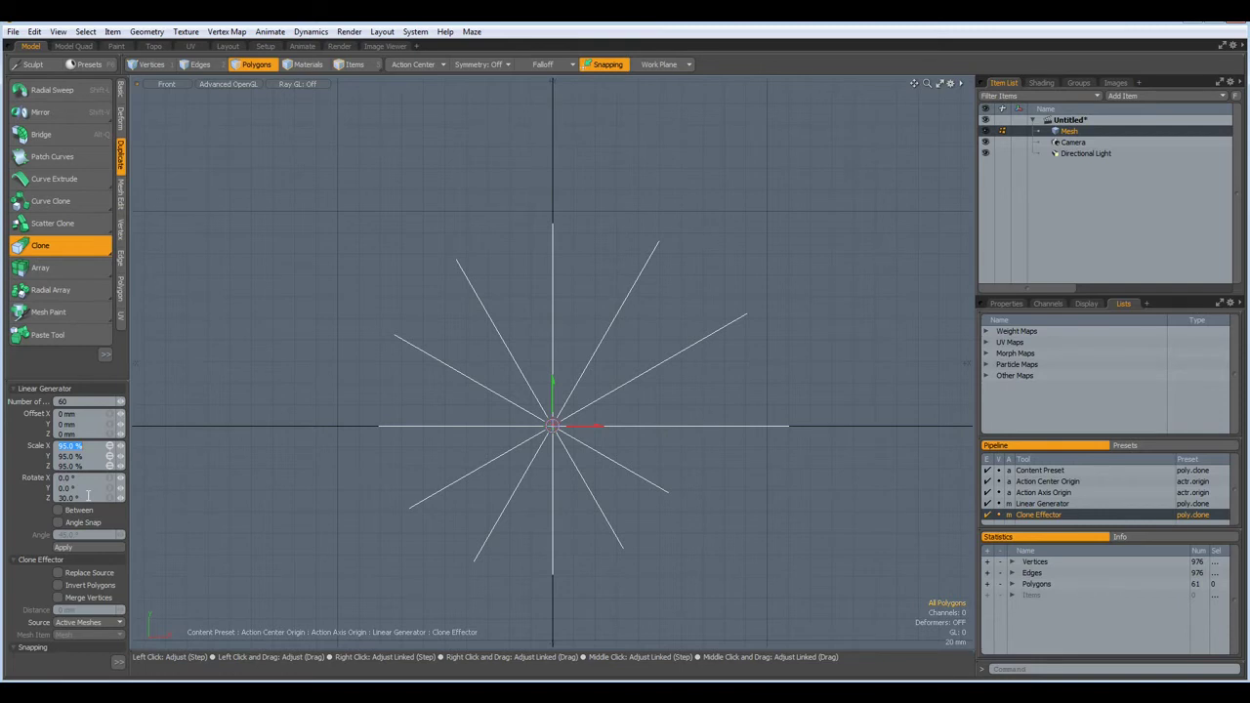
key(BackSpace)
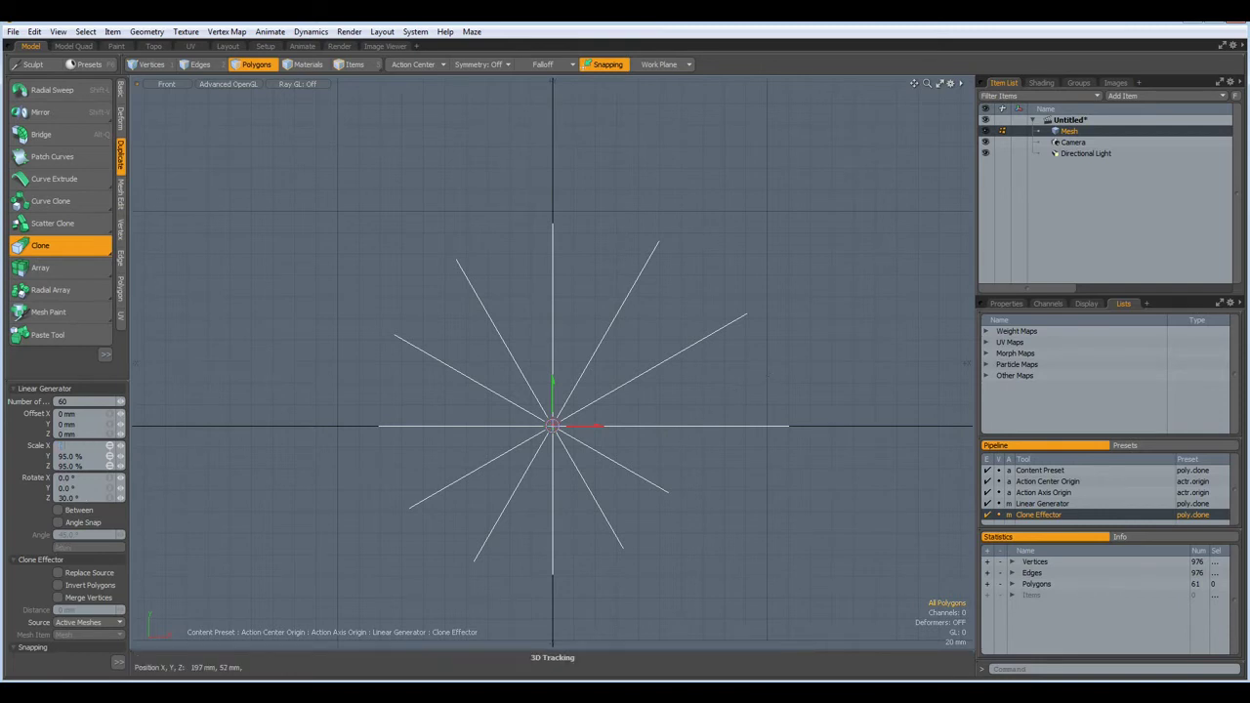
key(Return)
Set the clones' Z rotation to 32° and finish the Clone operation.
click(89, 497)
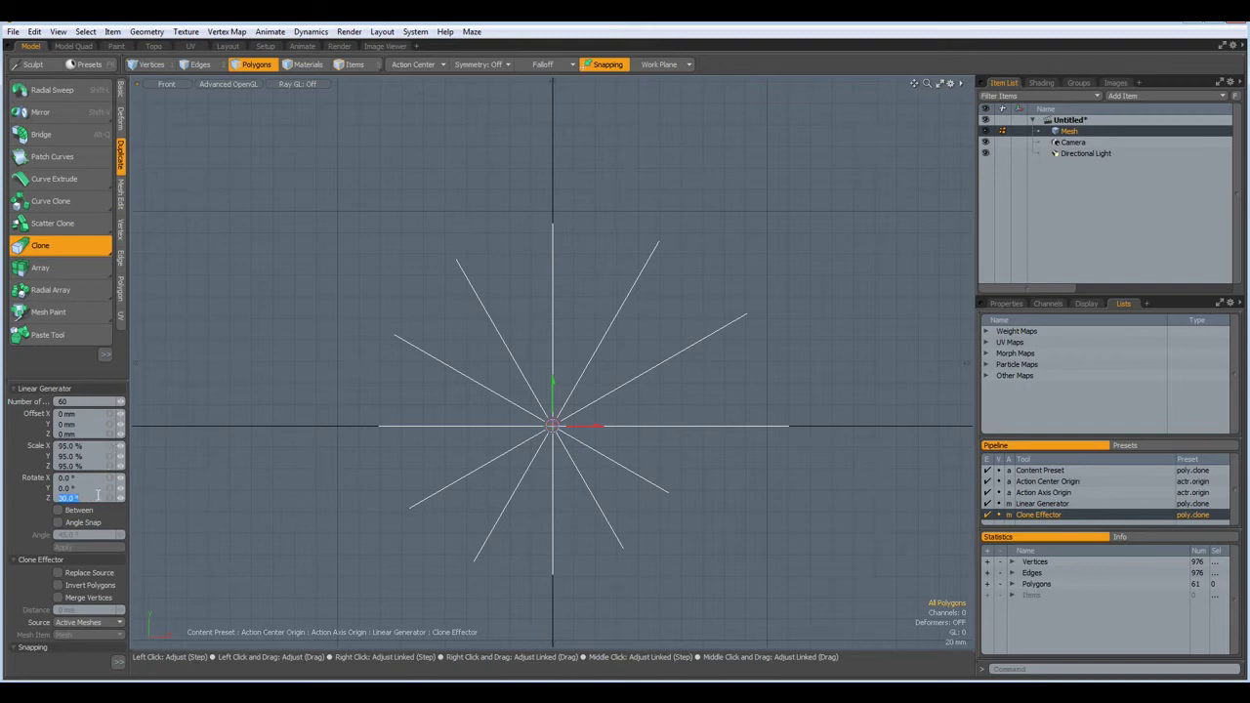
key(Return)
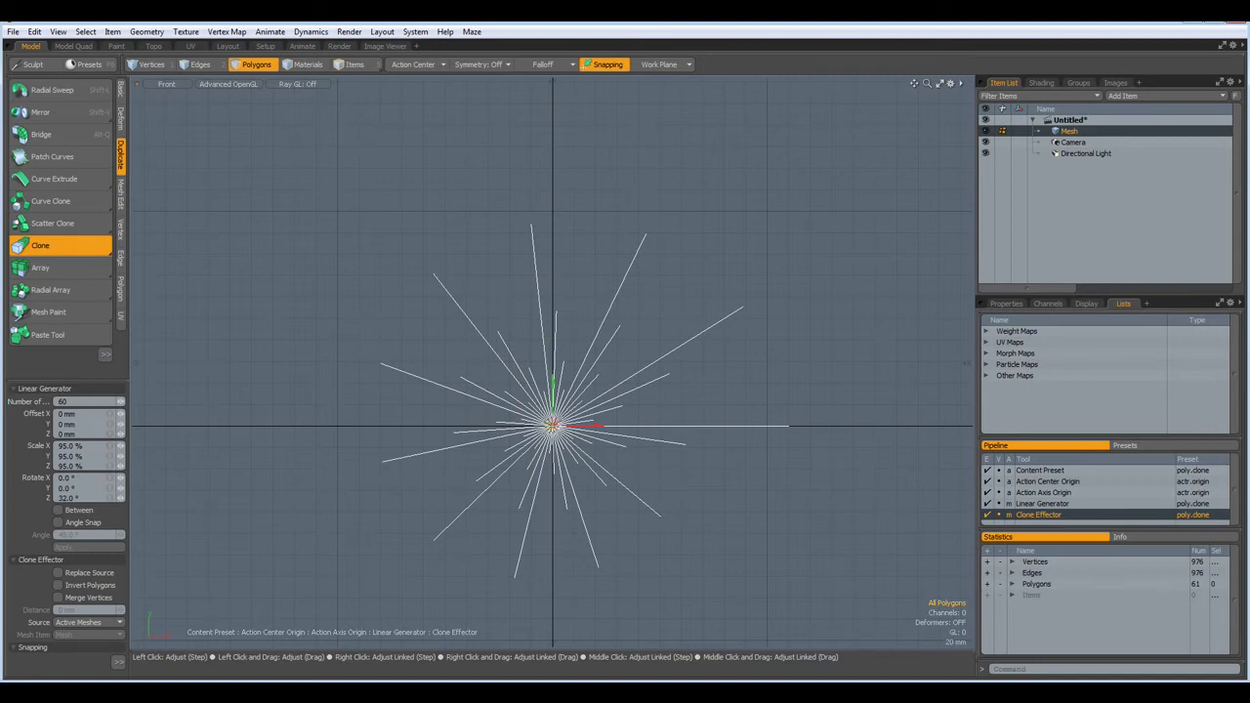
key(space)
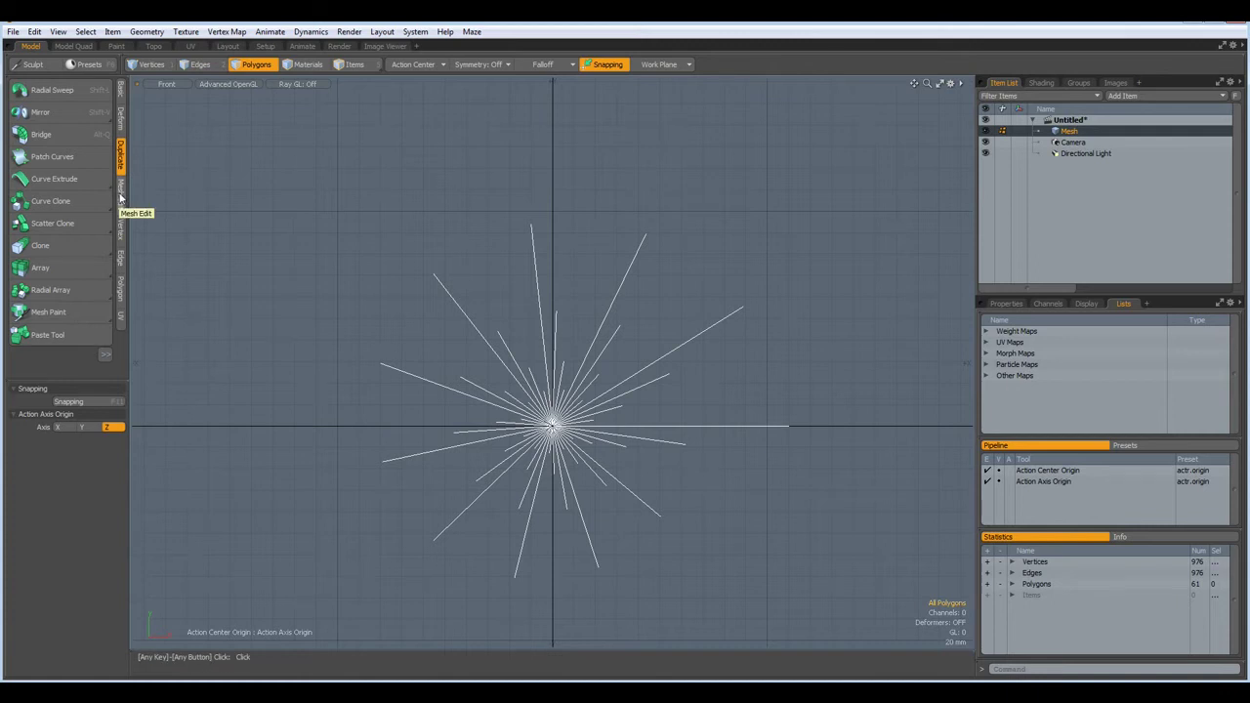
click(121, 259)
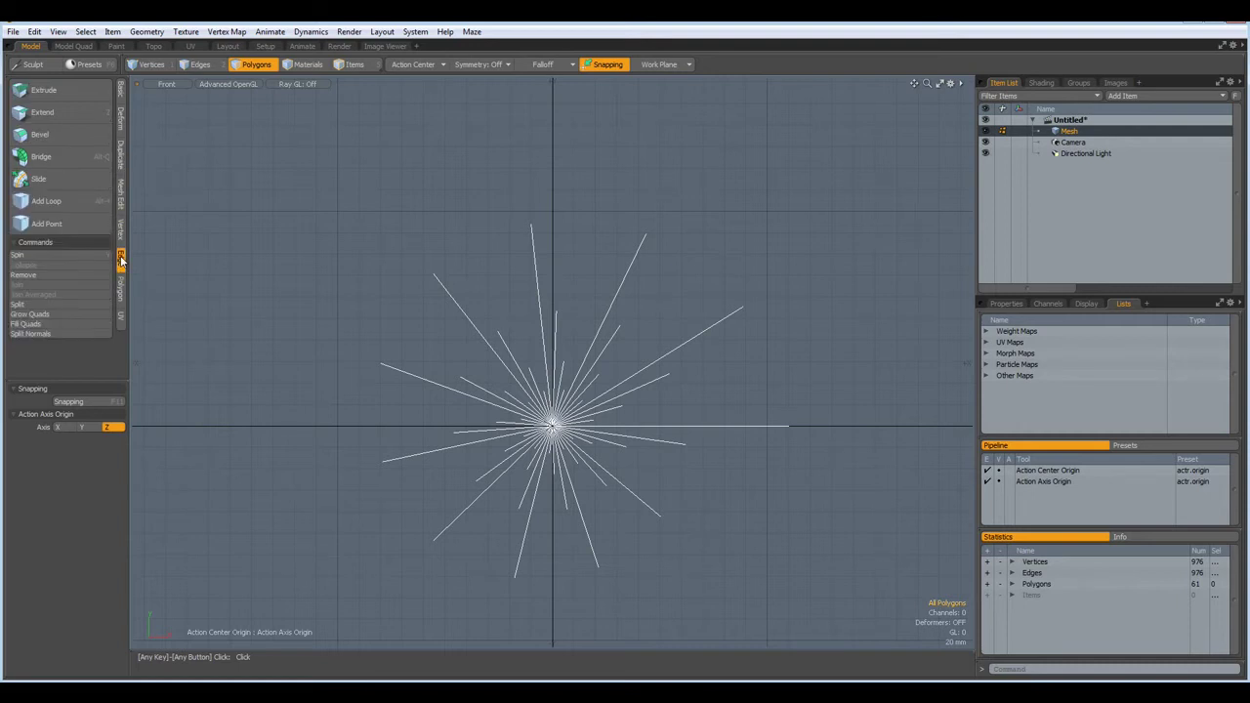
click(51, 161)
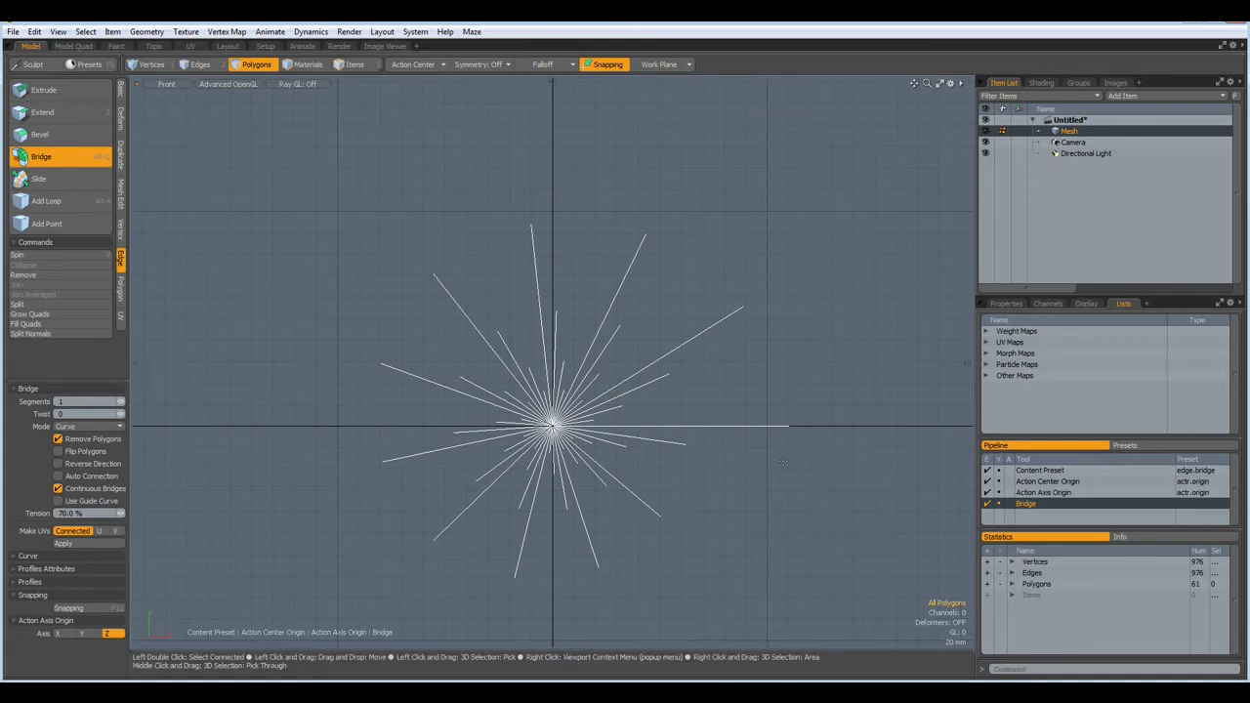
key(space)
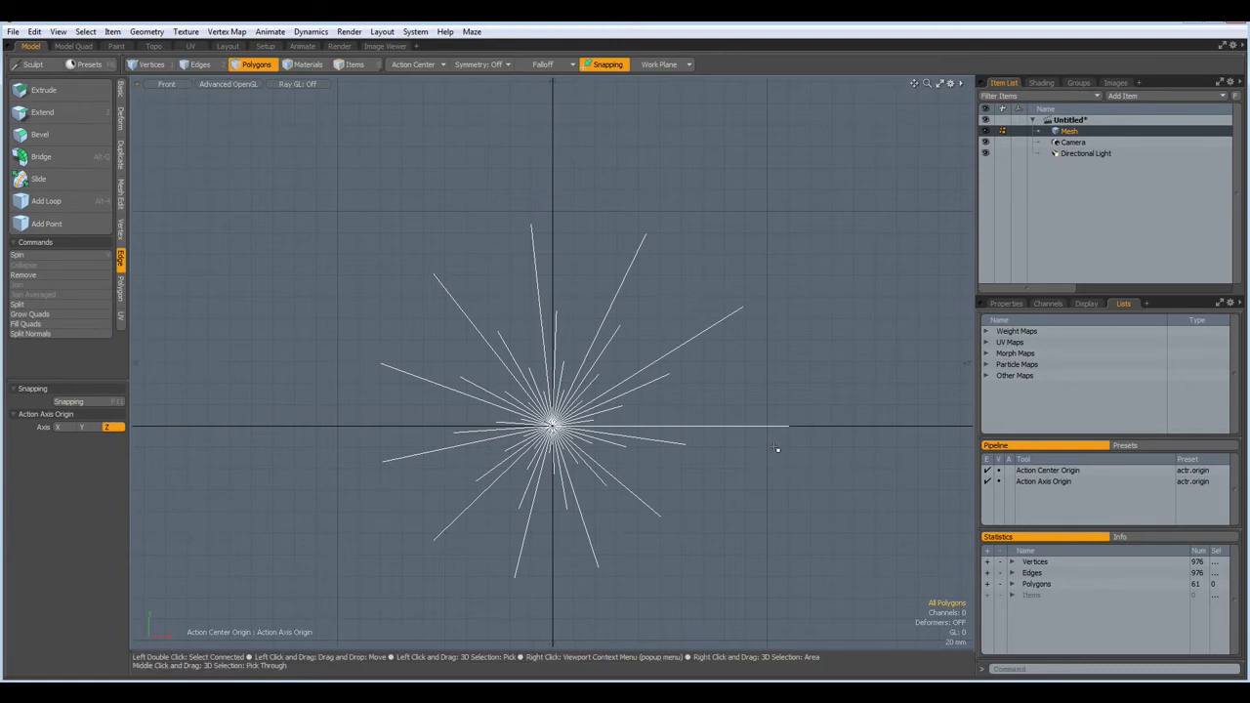
Select all 61 curves one by one in spiral order, from the largest outer curve counterclockwise to the smallest at the center.
click(766, 427)
shift+click(723, 320)
shift+click(634, 259)
shift+click(534, 252)
shift+click(449, 294)
shift+click(403, 372)
shift+click(404, 456)
shift+click(448, 527)
shift+click(519, 558)
shift+click(593, 550)
shift+click(647, 505)
shift+click(668, 442)
shift+click(653, 380)
shift+click(610, 338)
shift+click(556, 324)
shift+click(505, 344)
shift+click(473, 383)
shift+click(466, 432)
shift+click(487, 475)
shift+click(533, 500)
scroll(550, 511, up, 5)
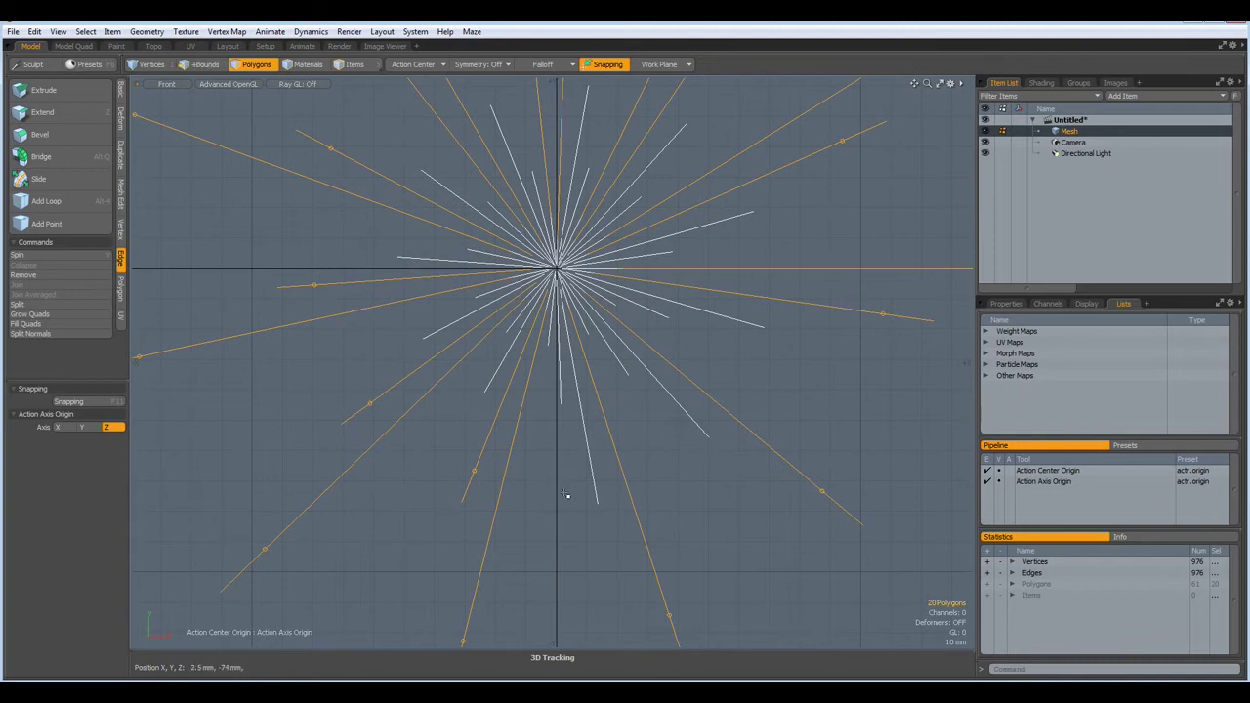
shift+click(592, 482)
shift+click(696, 426)
shift+click(742, 318)
shift+click(735, 218)
shift+click(672, 140)
shift+click(585, 110)
shift+click(498, 125)
shift+click(438, 184)
shift+click(417, 257)
shift+click(441, 328)
shift+click(486, 369)
shift+click(560, 376)
shift+click(625, 370)
shift+click(666, 315)
shift+click(670, 252)
shift+click(636, 207)
shift+click(582, 186)
shift+click(535, 179)
shift+click(499, 210)
shift+click(479, 252)
shift+click(489, 293)
shift+click(513, 323)
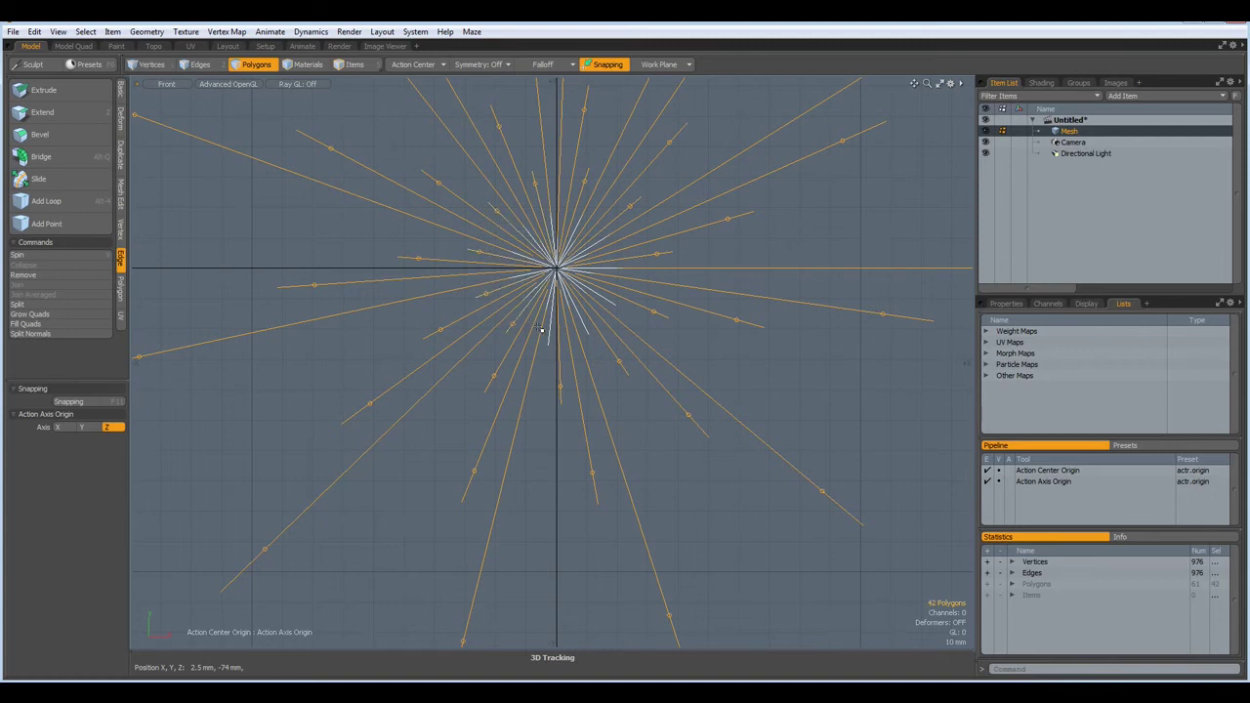
shift+click(550, 333)
shift+click(584, 325)
shift+click(606, 299)
shift+click(611, 268)
shift+click(601, 241)
shift+click(578, 223)
shift+click(551, 220)
shift+click(529, 231)
shift+click(514, 253)
shift+click(517, 277)
shift+click(528, 295)
shift+click(548, 302)
shift+click(567, 301)
shift+click(581, 290)
shift+click(587, 273)
shift+click(581, 257)
shift+click(573, 245)
shift+click(557, 242)
shift+click(545, 246)
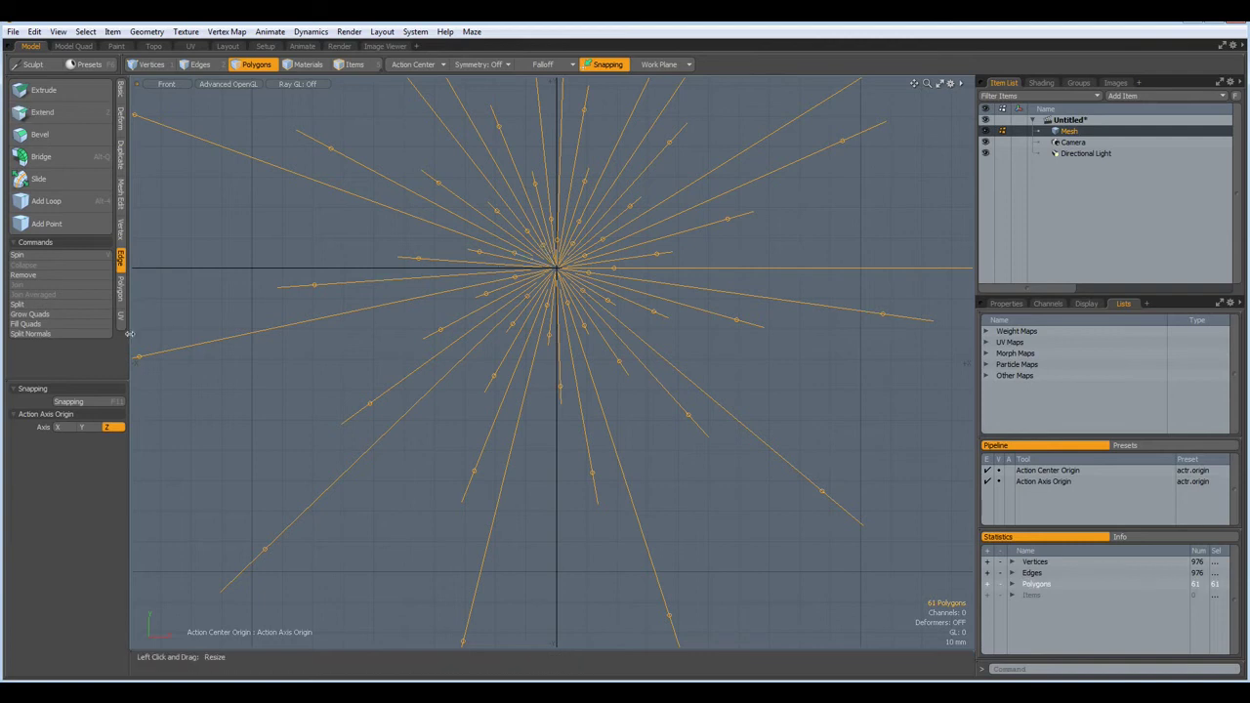
Bridge the selected curves in the perspective view with 1 segment, Curve mode and Continuous Bridges.
scroll(335, 438, down, 4)
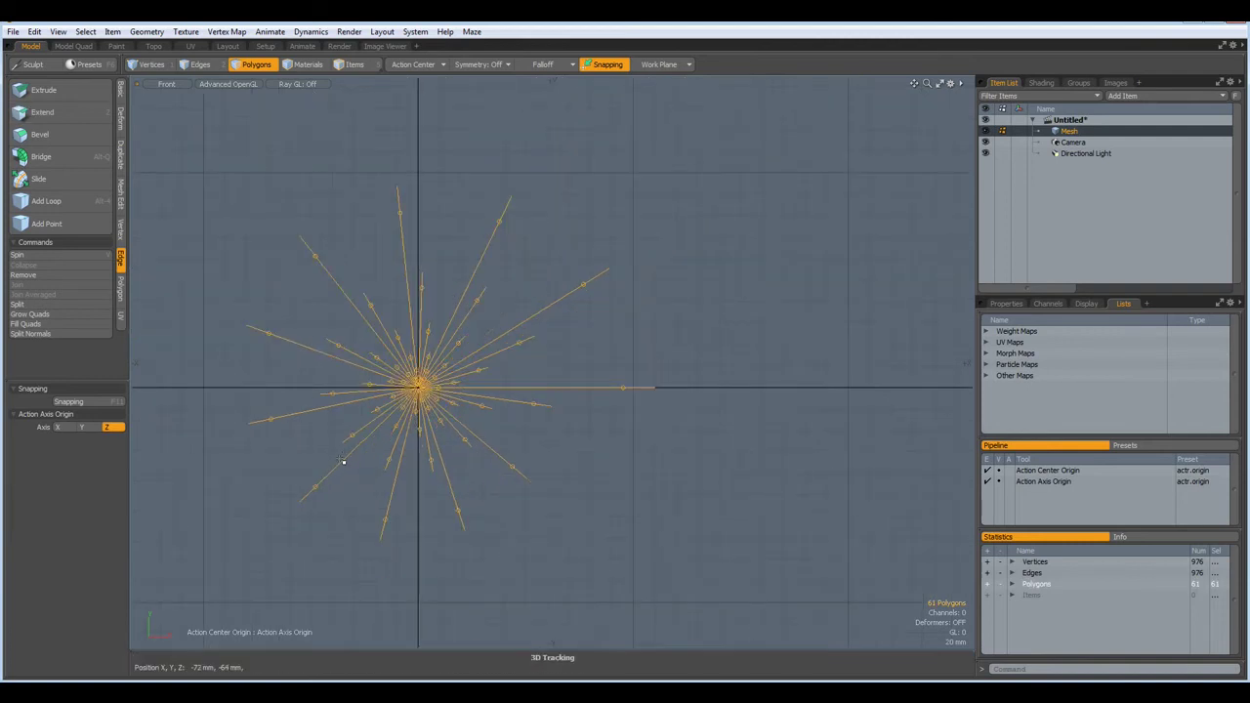
scroll(337, 459, up, 2)
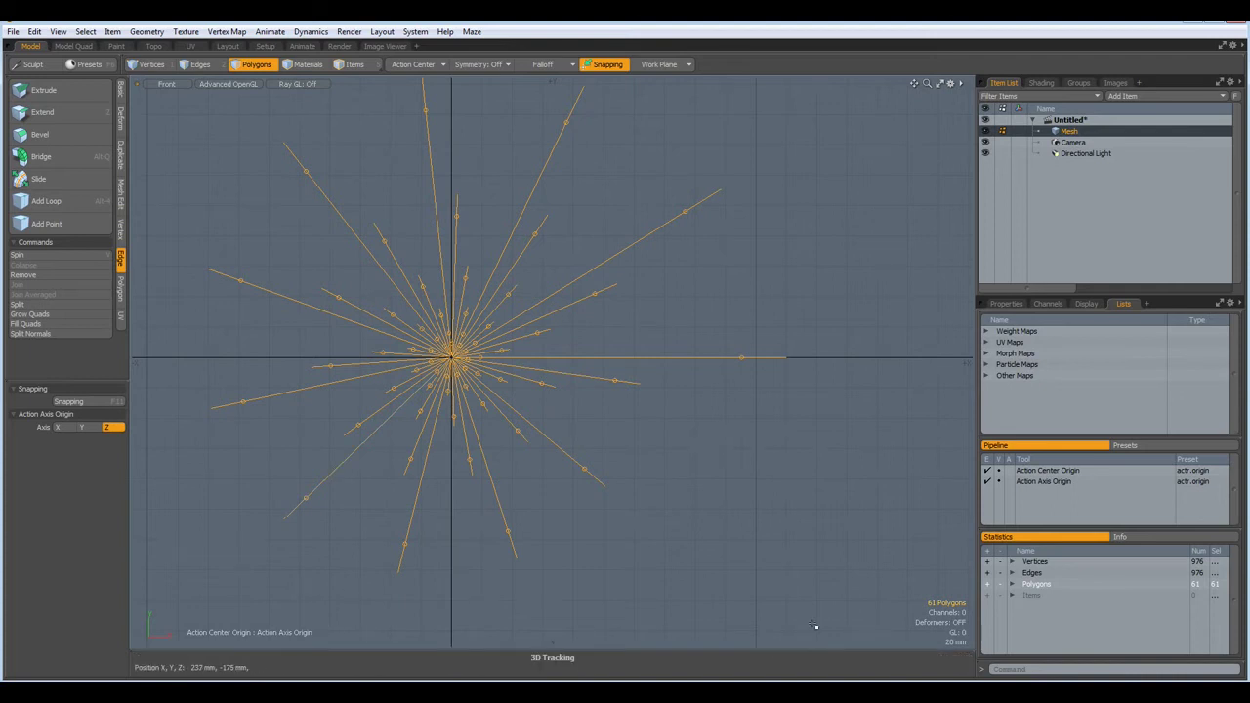
key(ctrl+space)
click(858, 593)
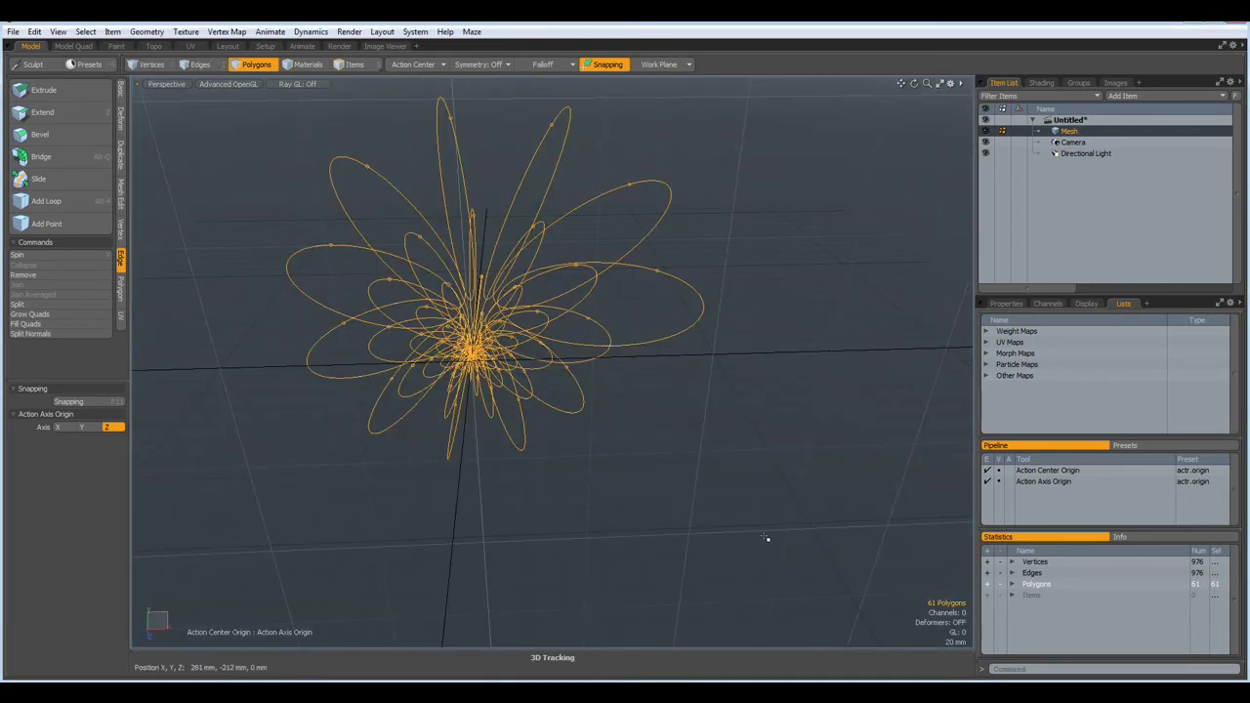
alt+drag(784, 440, 683, 466)
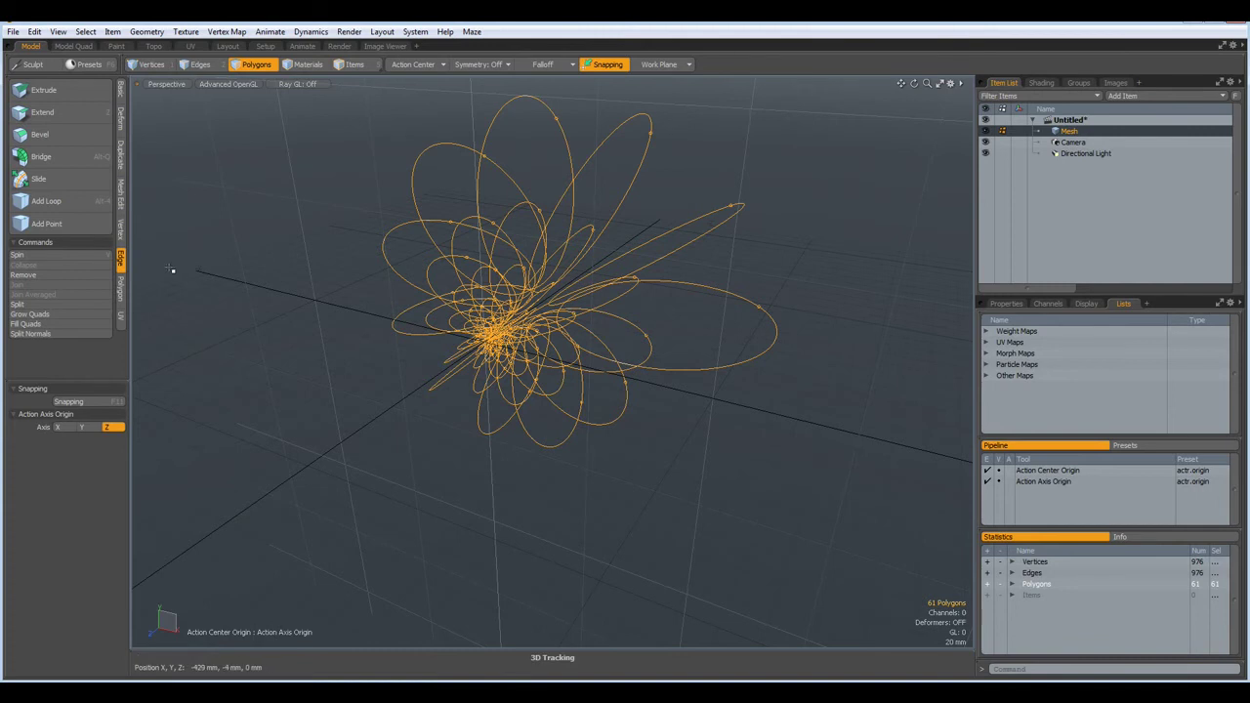
click(55, 160)
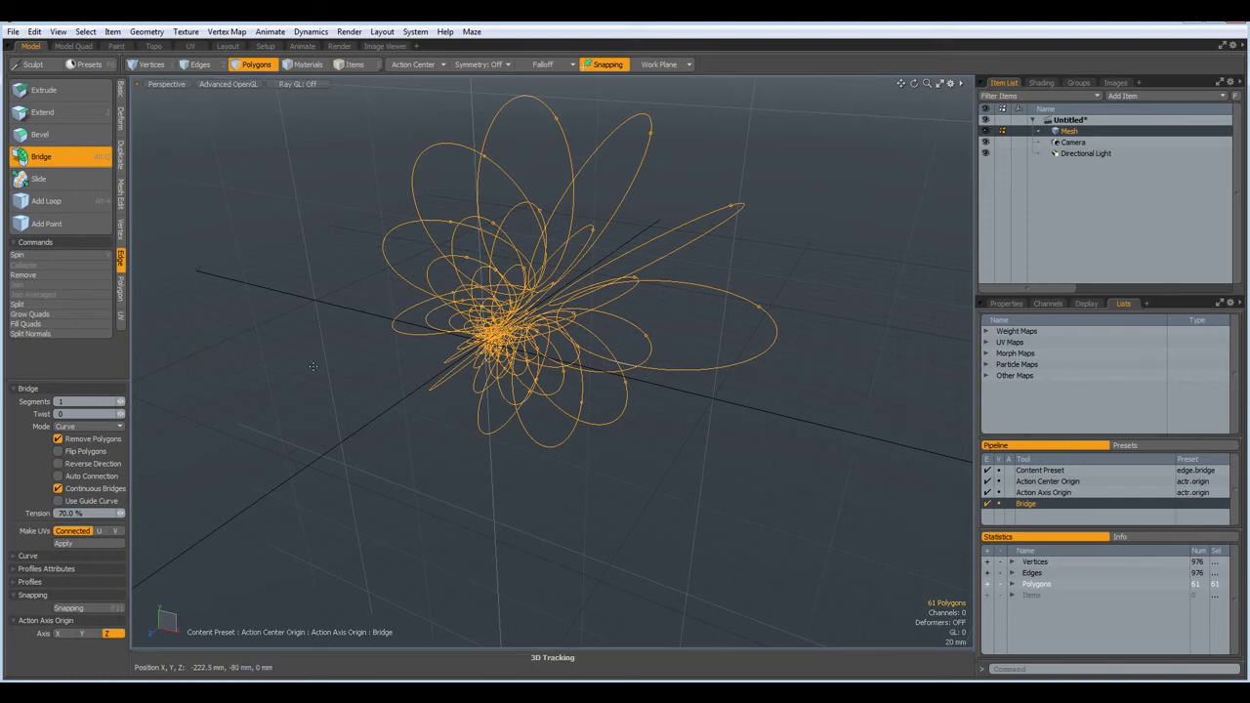
click(312, 366)
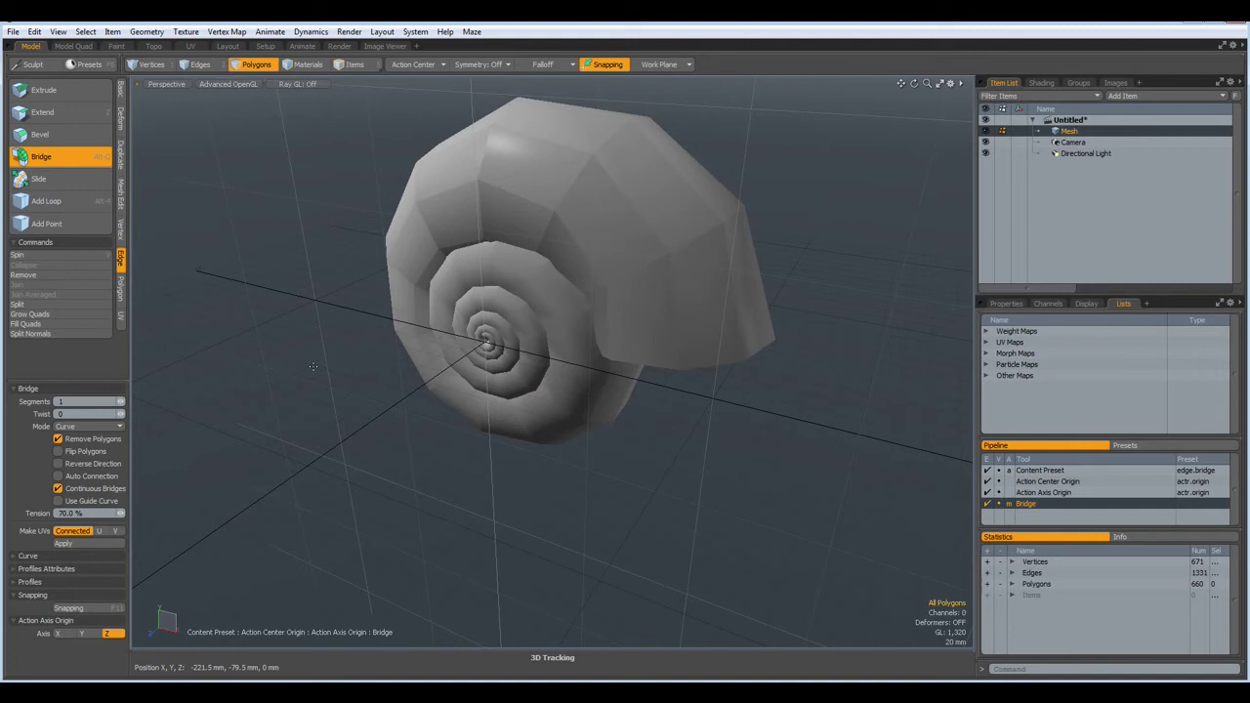
Hide the workplane grid and show the wireframe over the shell in the perspective view.
alt+drag(358, 443, 442, 397)
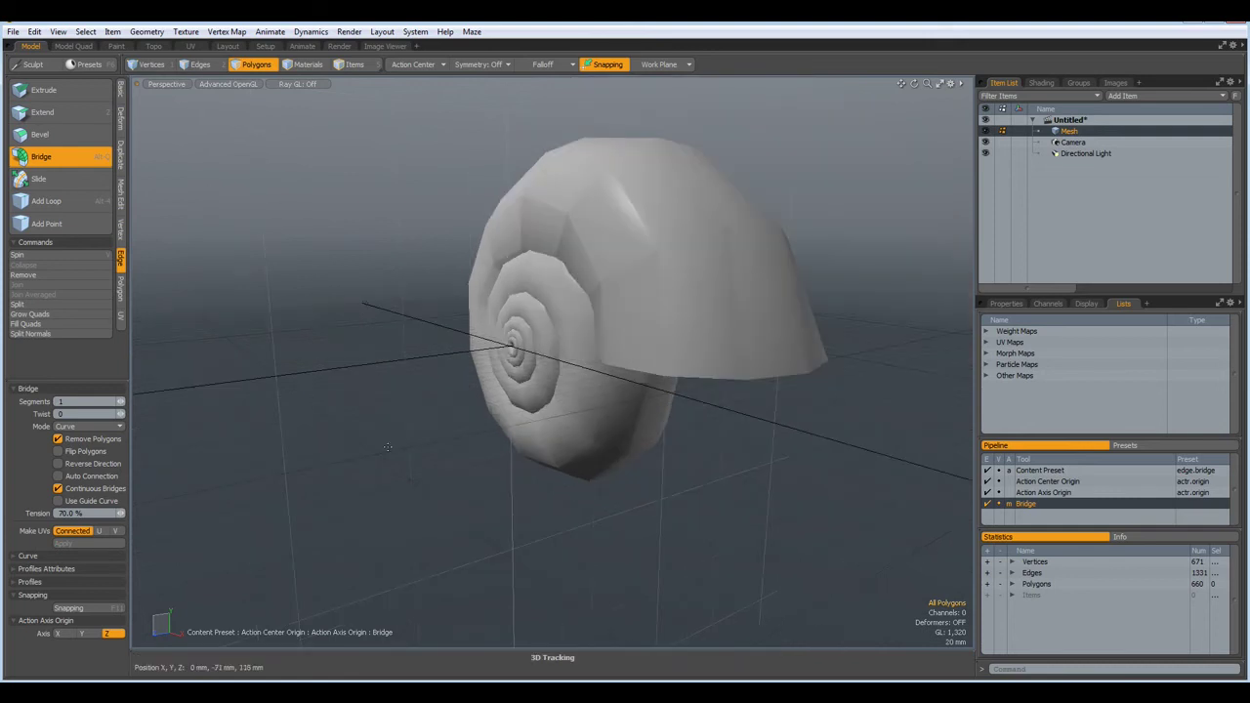
alt+drag(391, 440, 458, 444)
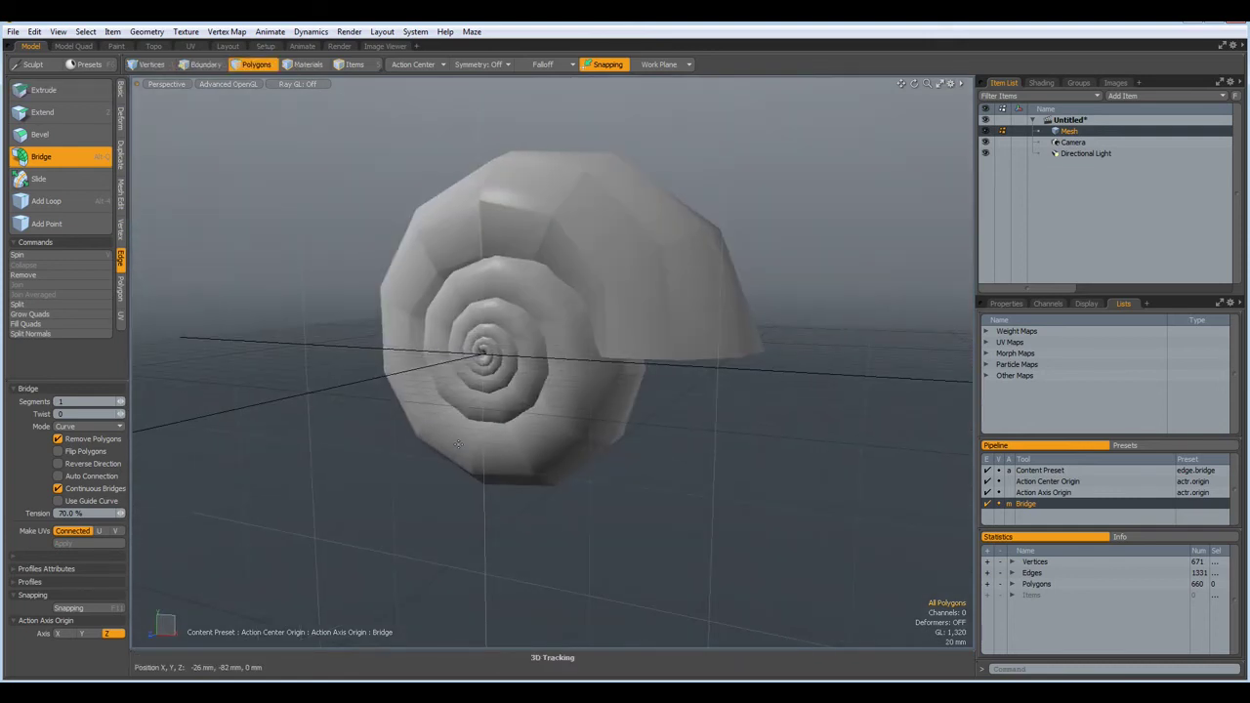
key(ctrl+3)
click(457, 495)
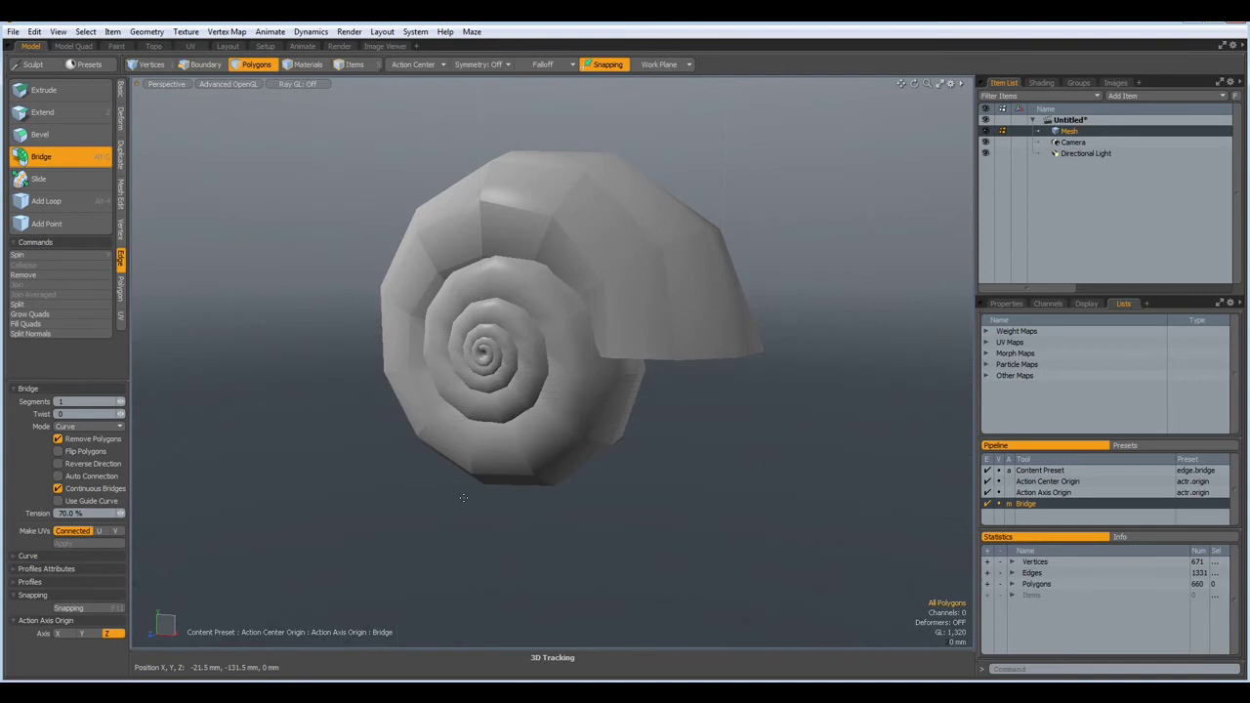
alt+drag(619, 516, 622, 485)
key(shift+grave)
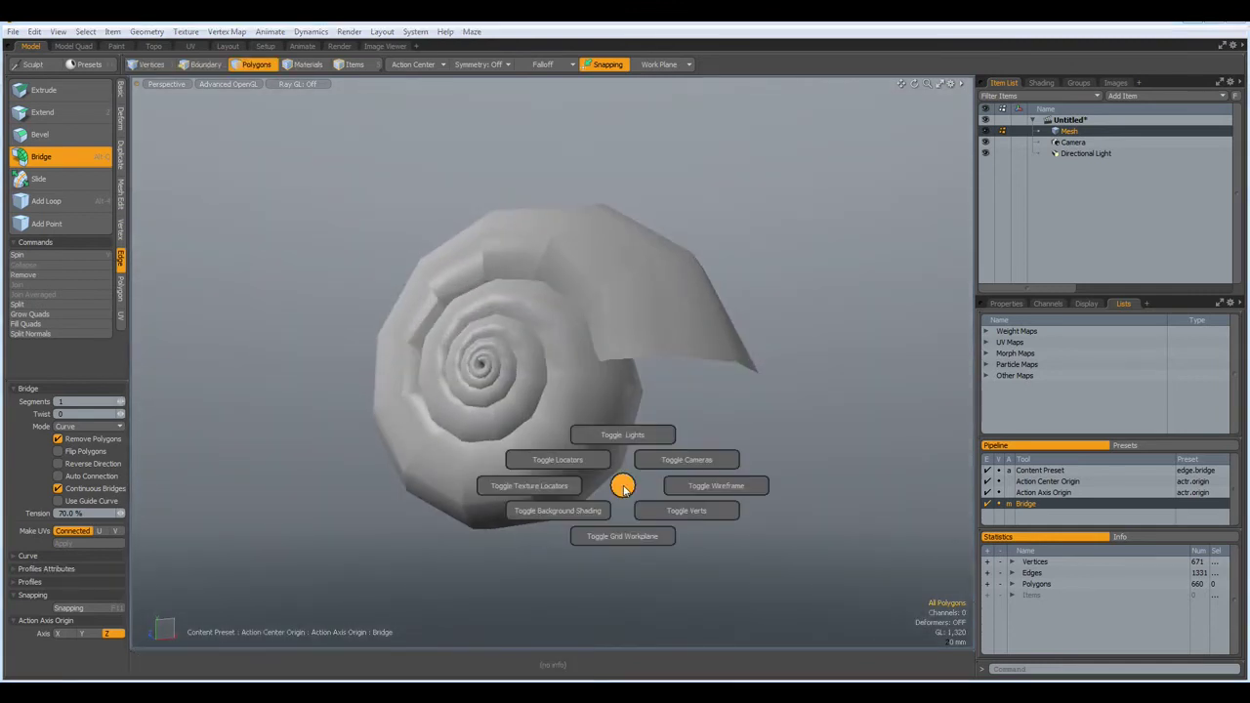
click(695, 483)
alt+drag(696, 494, 655, 508)
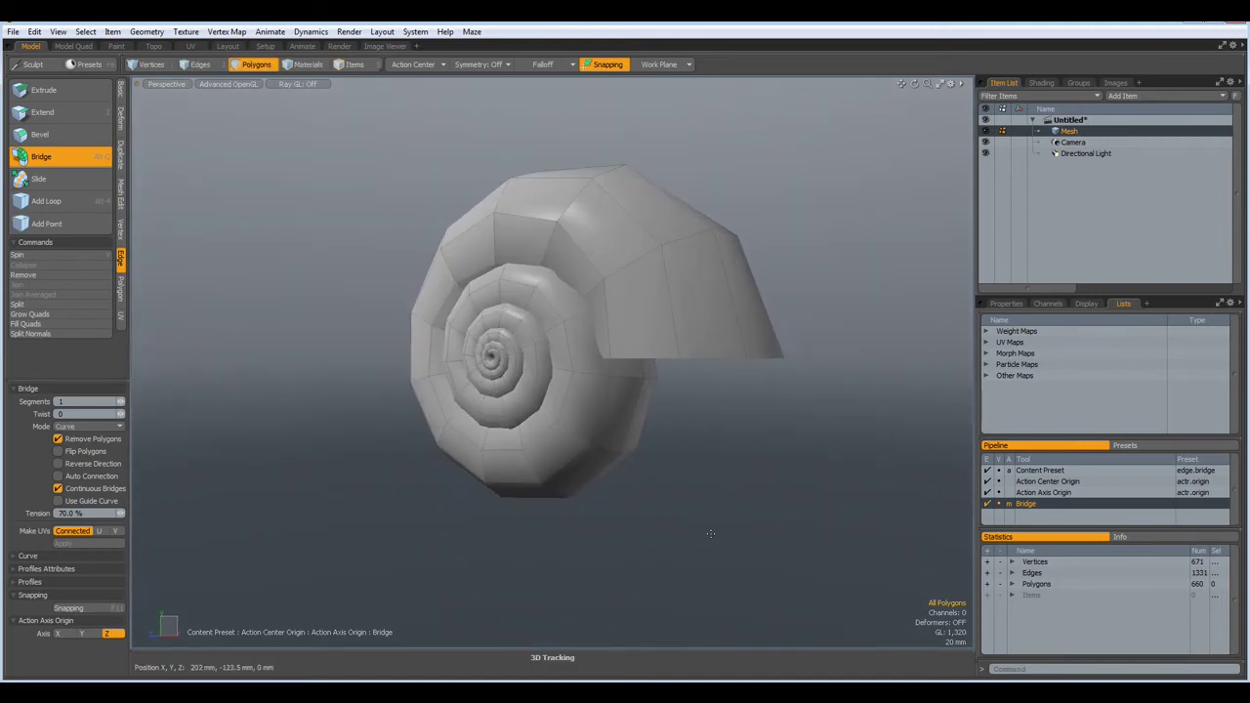
Twist the whole shell by -30° with the axis set to X, and clear the tool and its action center.
key(KP_2)
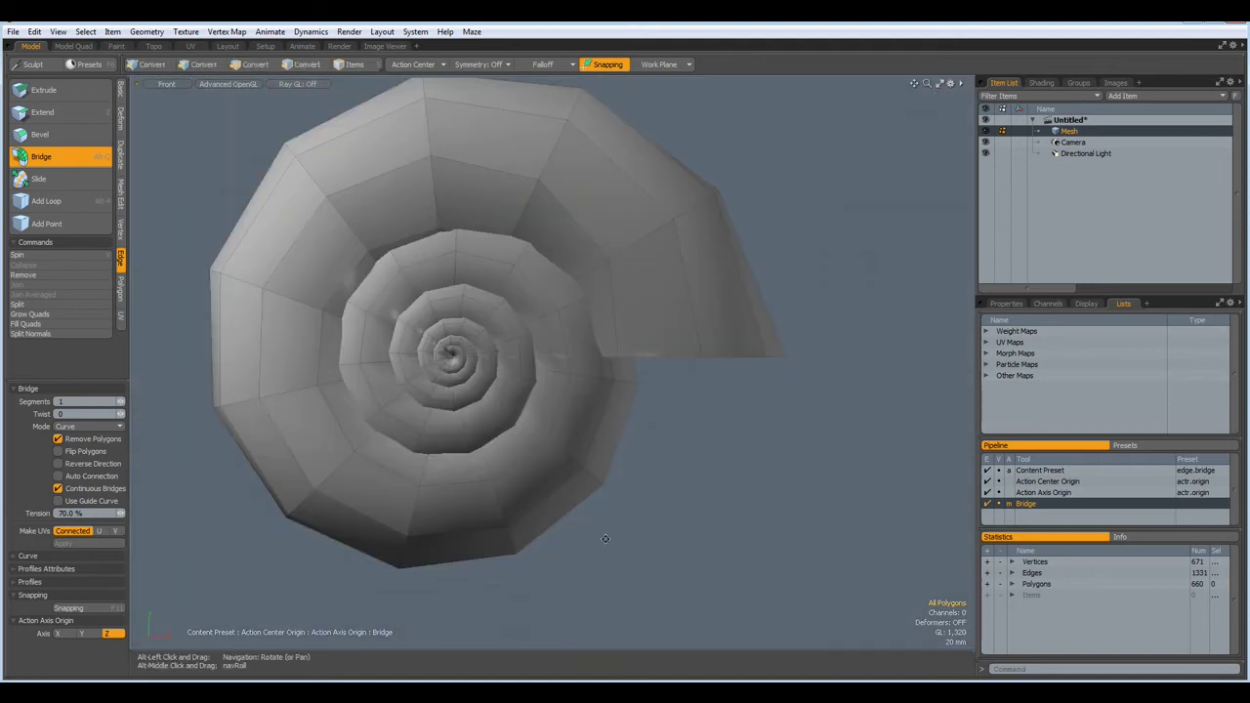
alt+drag(604, 539, 677, 568)
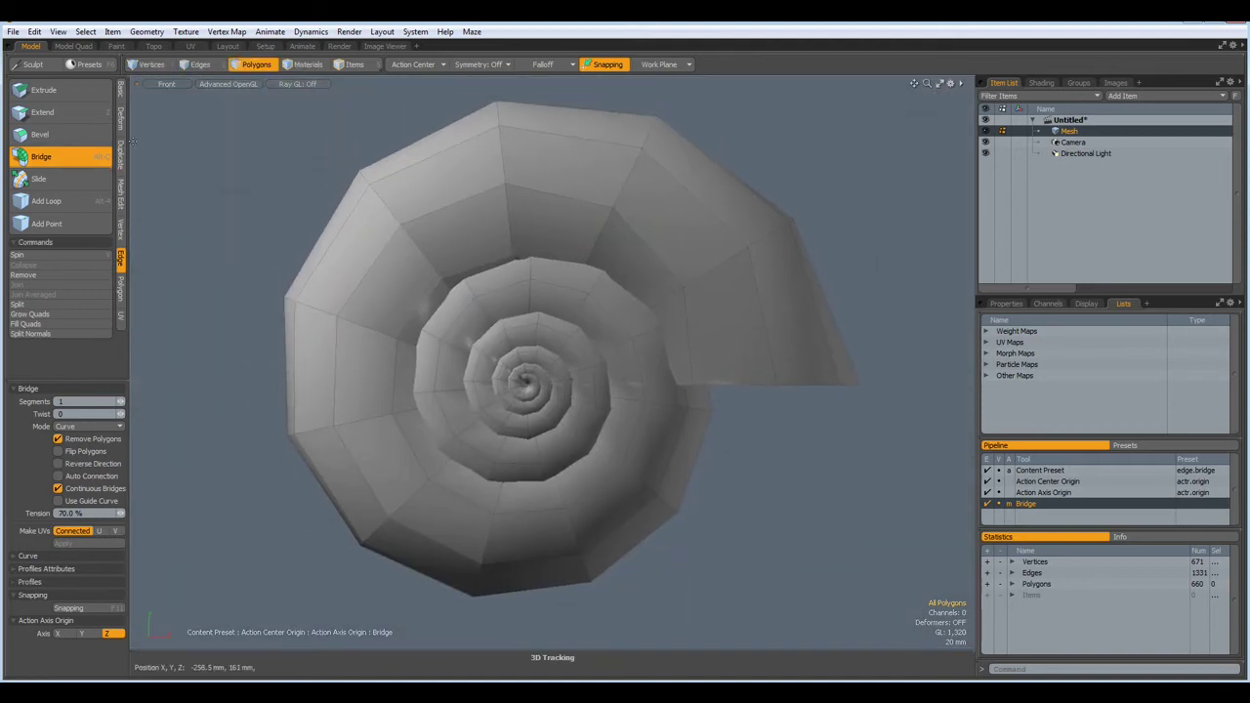
click(122, 118)
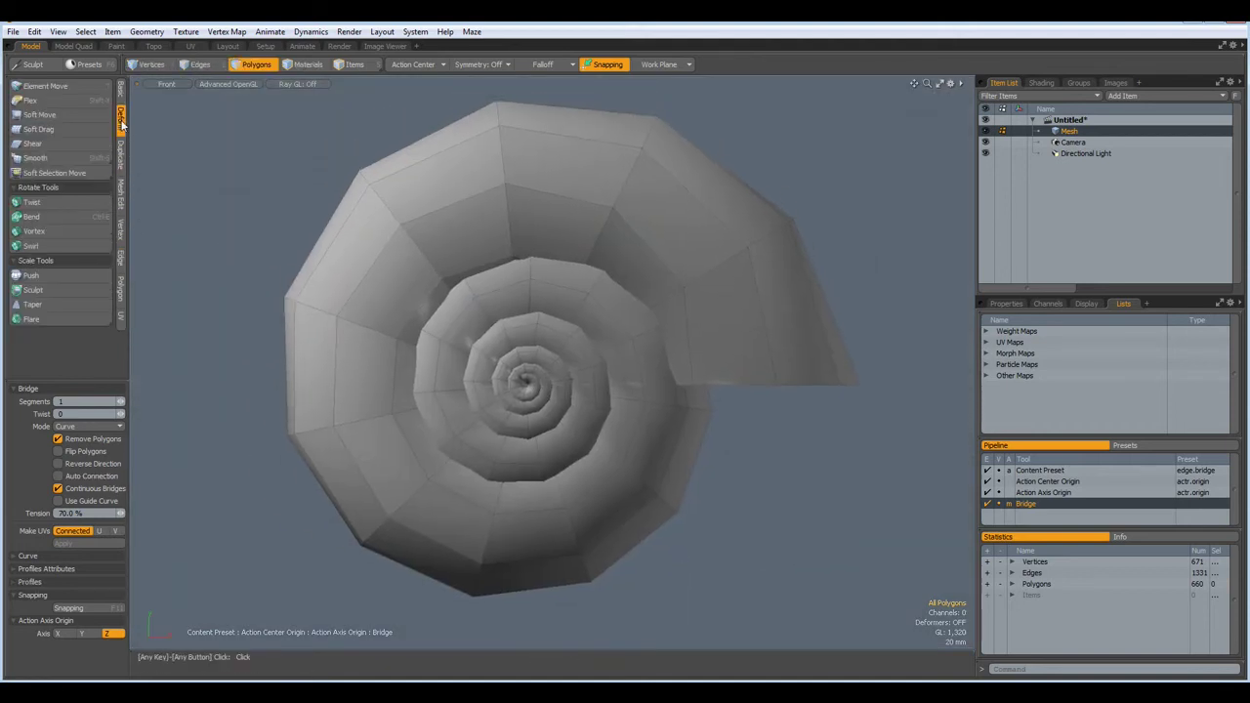
click(49, 208)
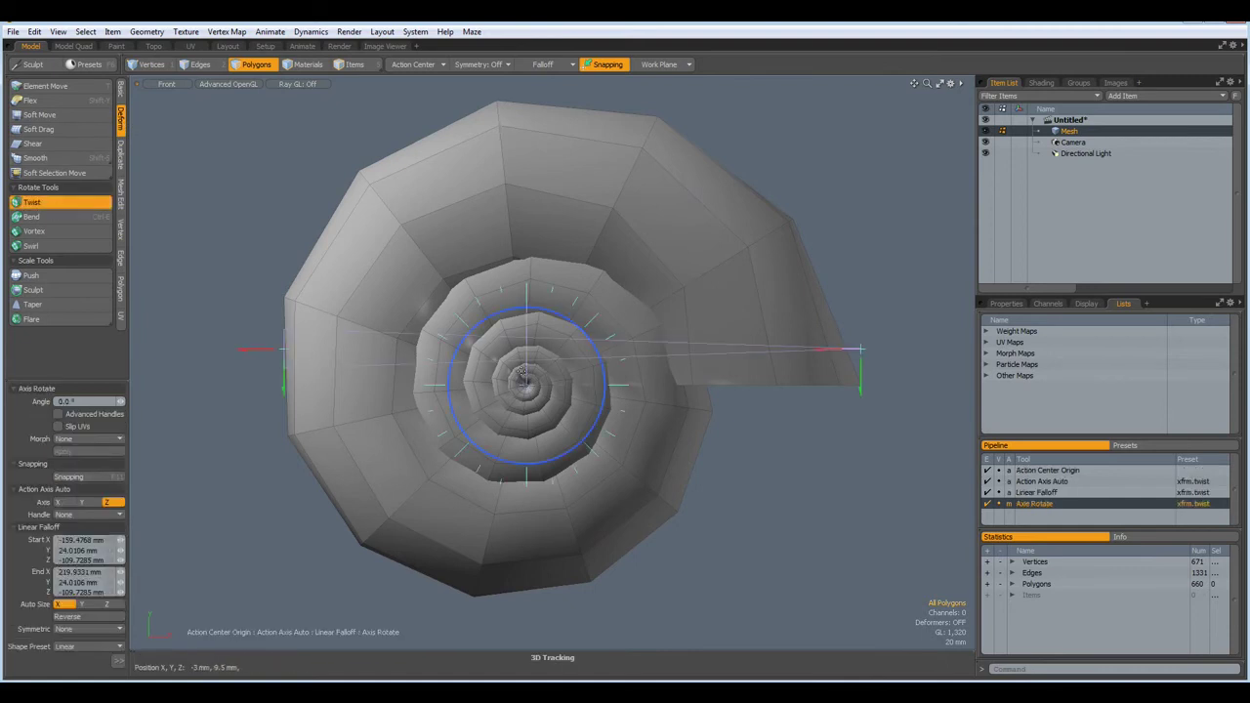
click(59, 502)
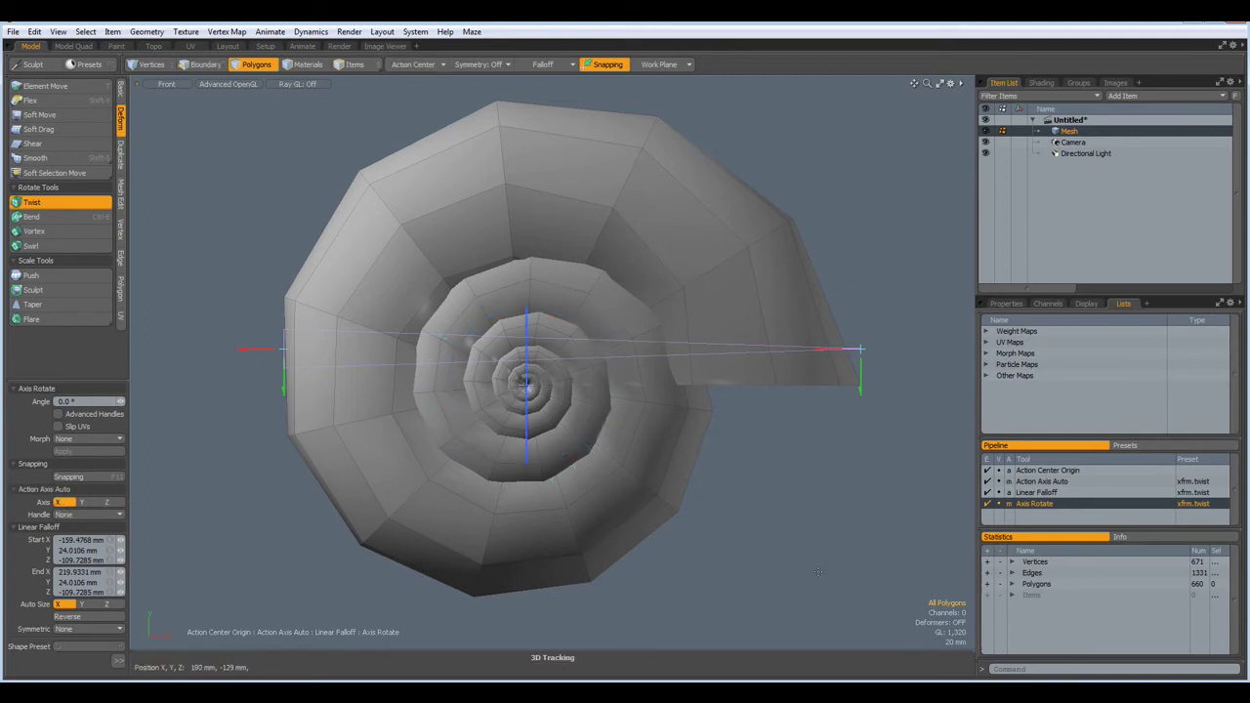
key(ctrl+space)
click(848, 551)
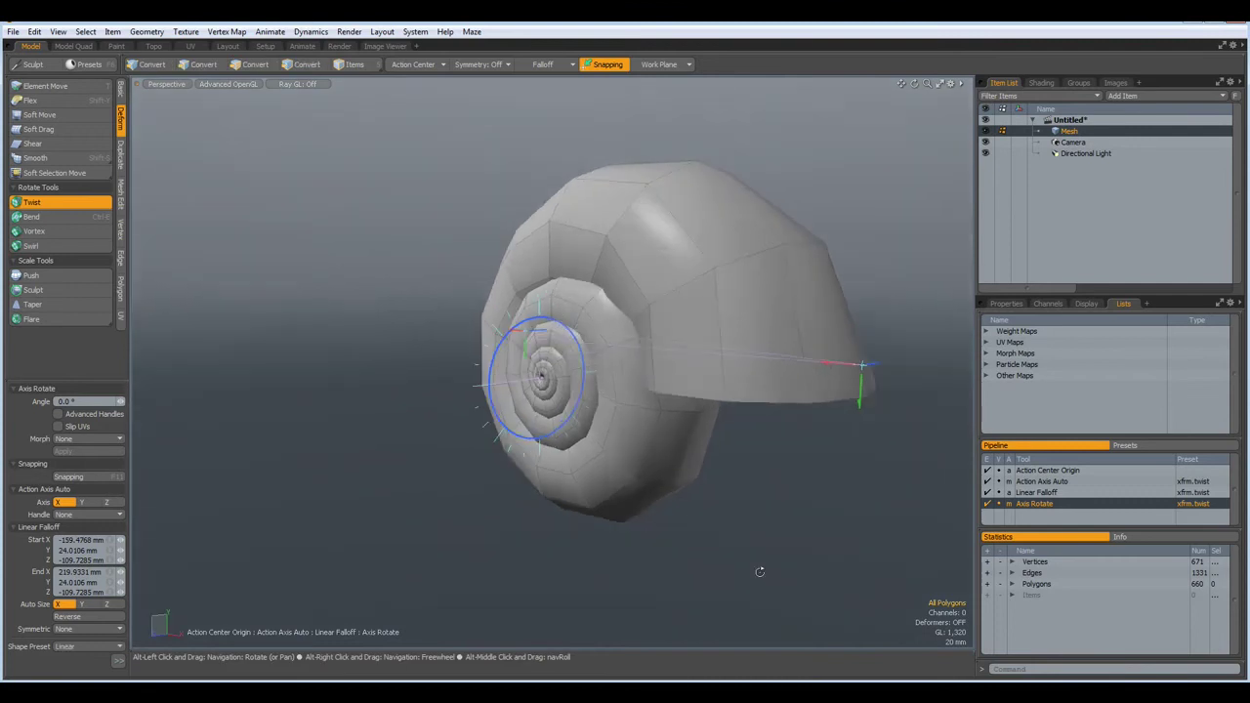
alt+drag(759, 572, 796, 583)
key(3)
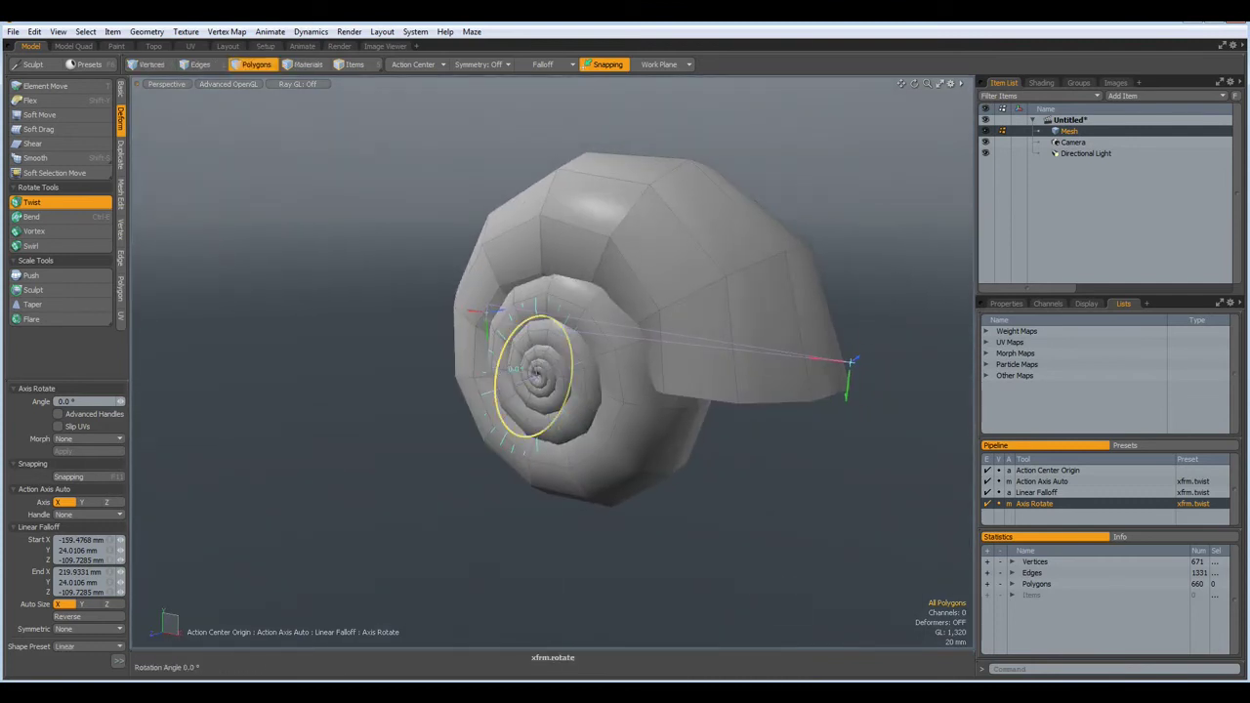
drag(535, 371, 523, 367)
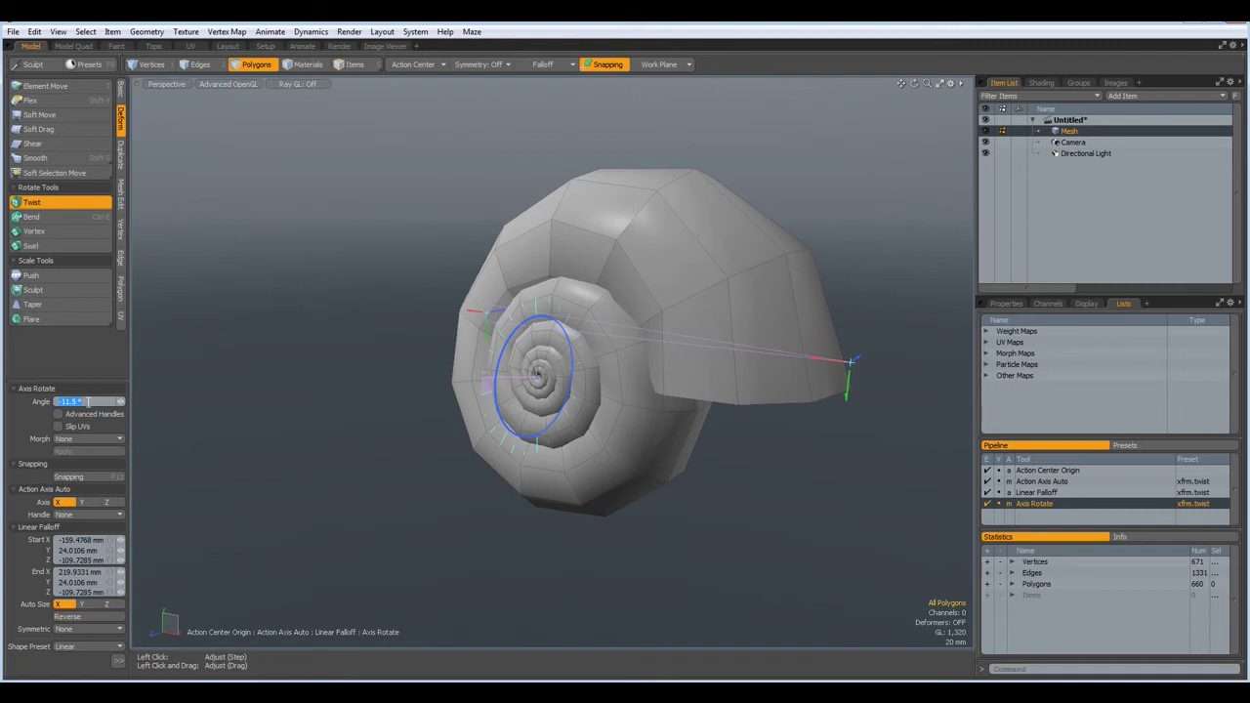
key(Return)
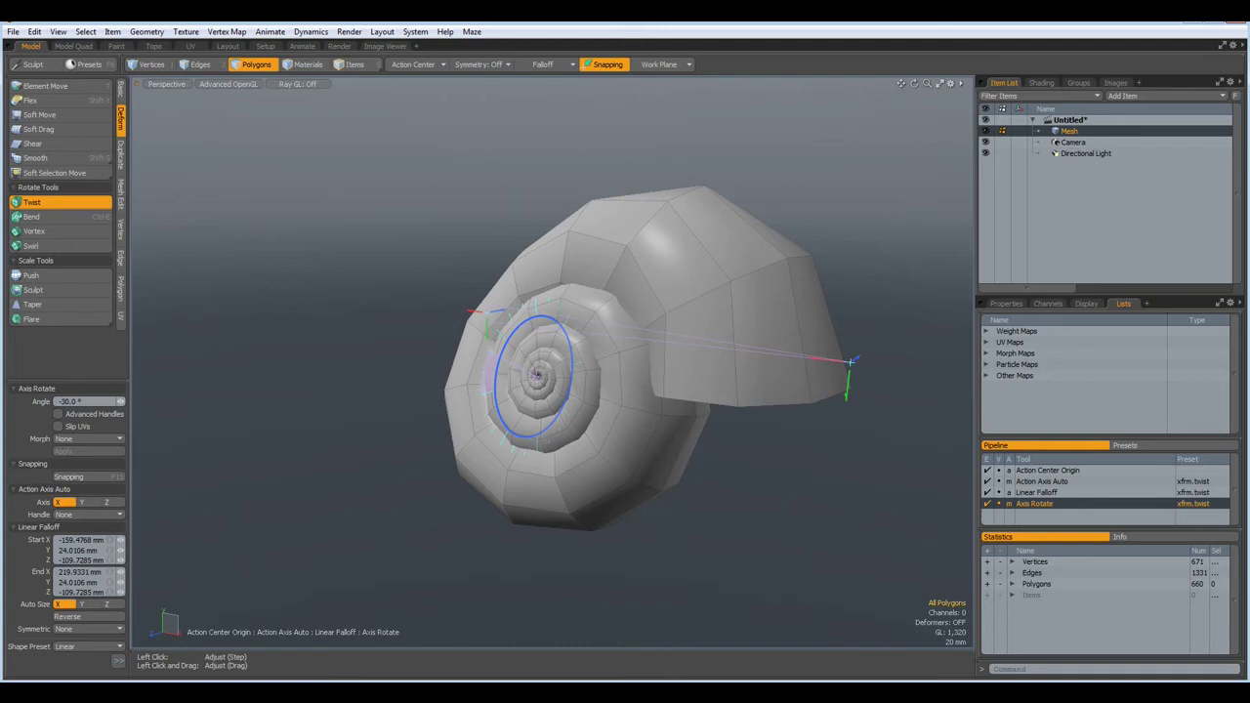
key(Escape)
key(Escape)
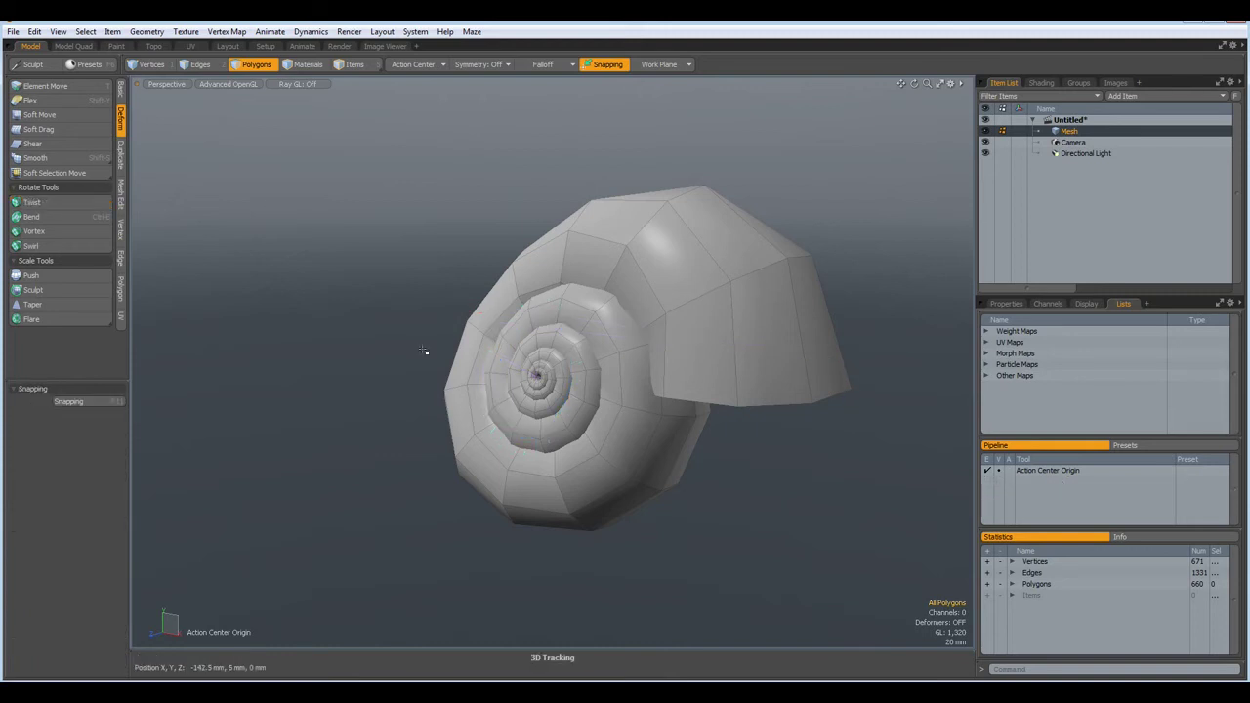
Select the open edge loop around the shell's large opening and view it from the front.
alt+drag(709, 528, 645, 513)
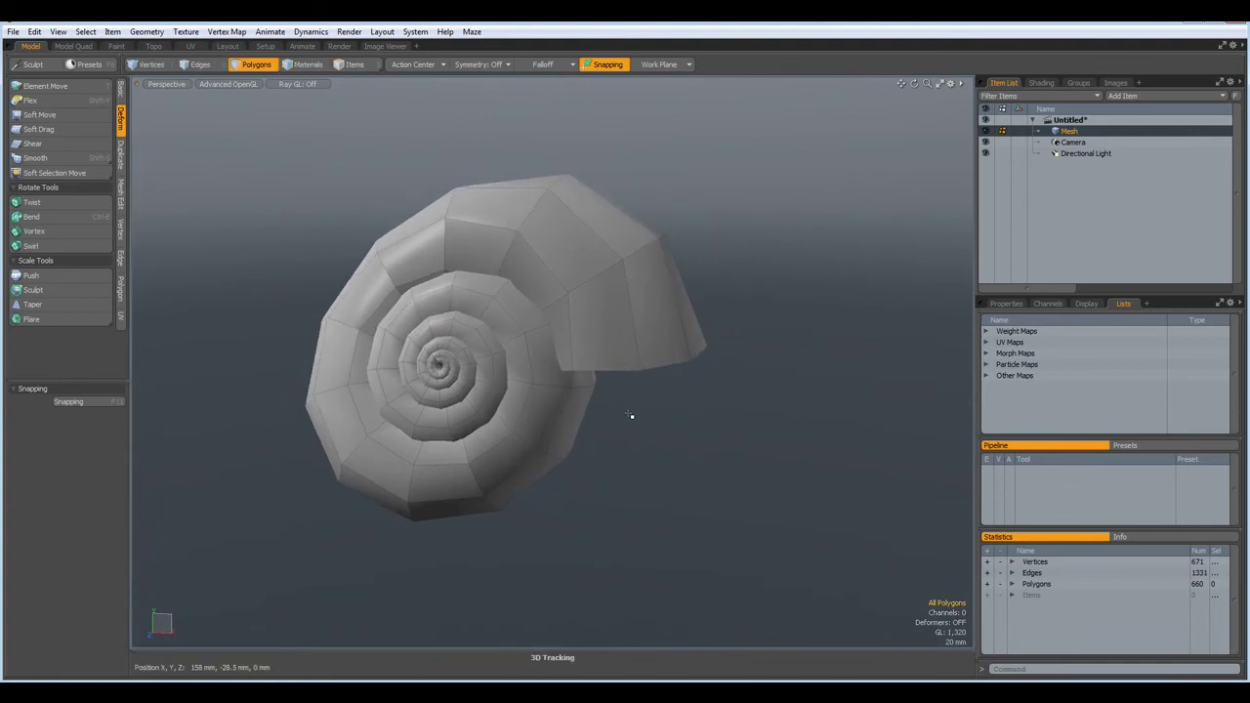
key(2)
double_click(631, 373)
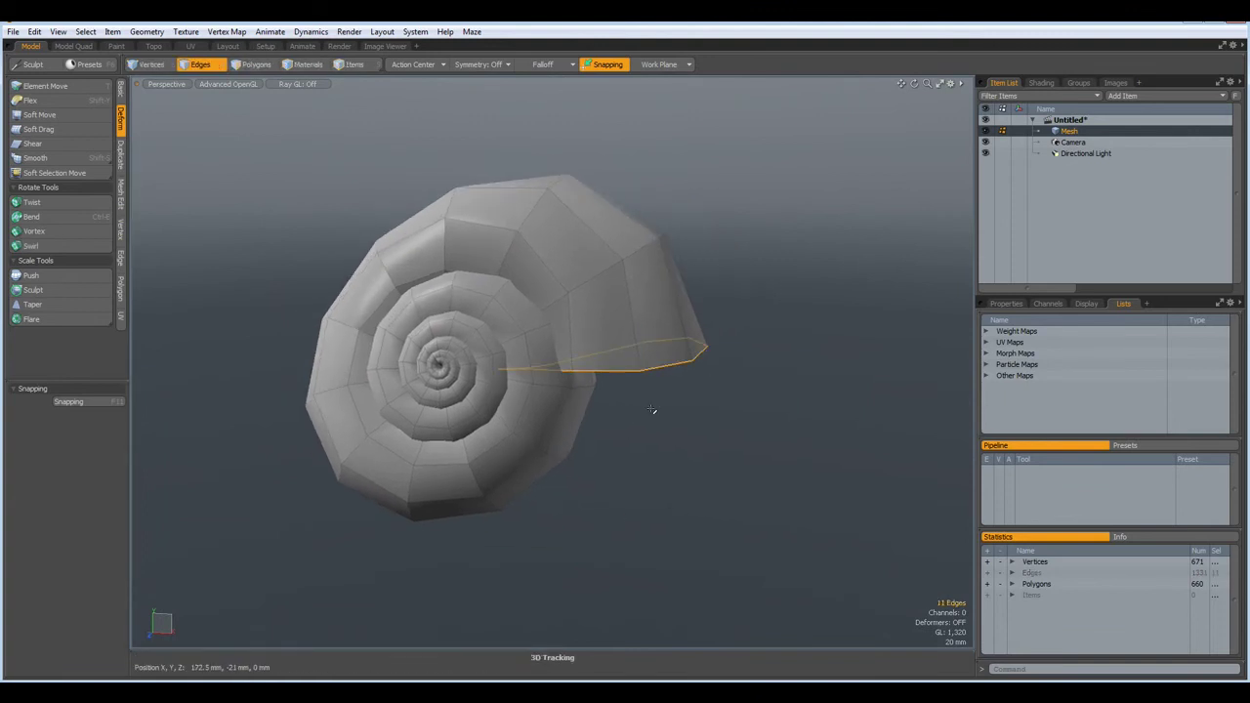
alt+drag(652, 413, 733, 500)
key(KP_2)
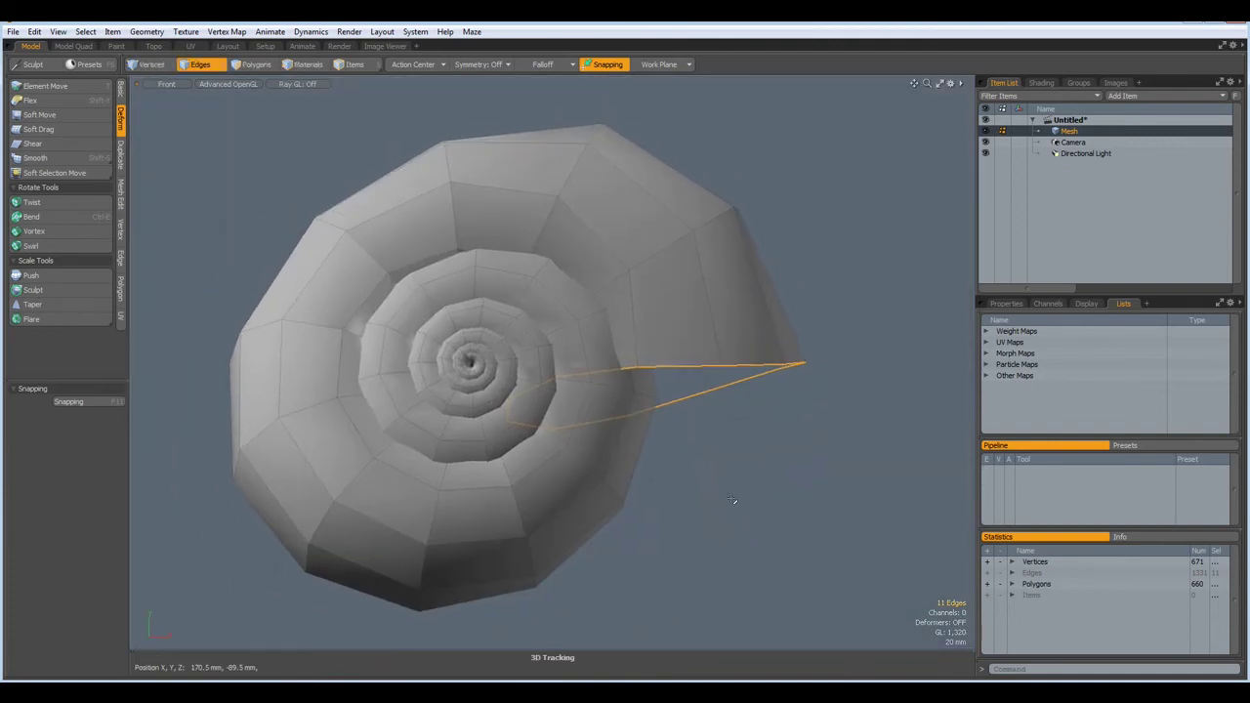
Extend the opening's edge loop downward, and scale the new edges to 195% in X and 0% in Y.
key(z)
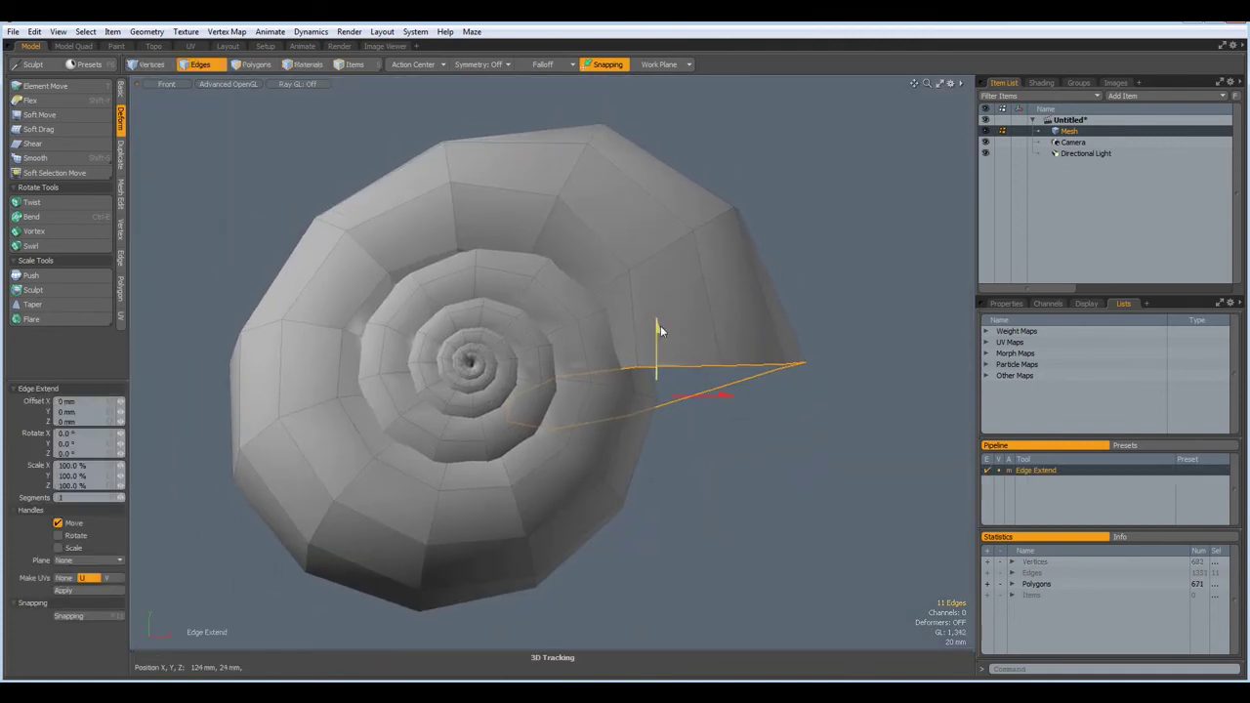
drag(660, 332, 806, 535)
key(r)
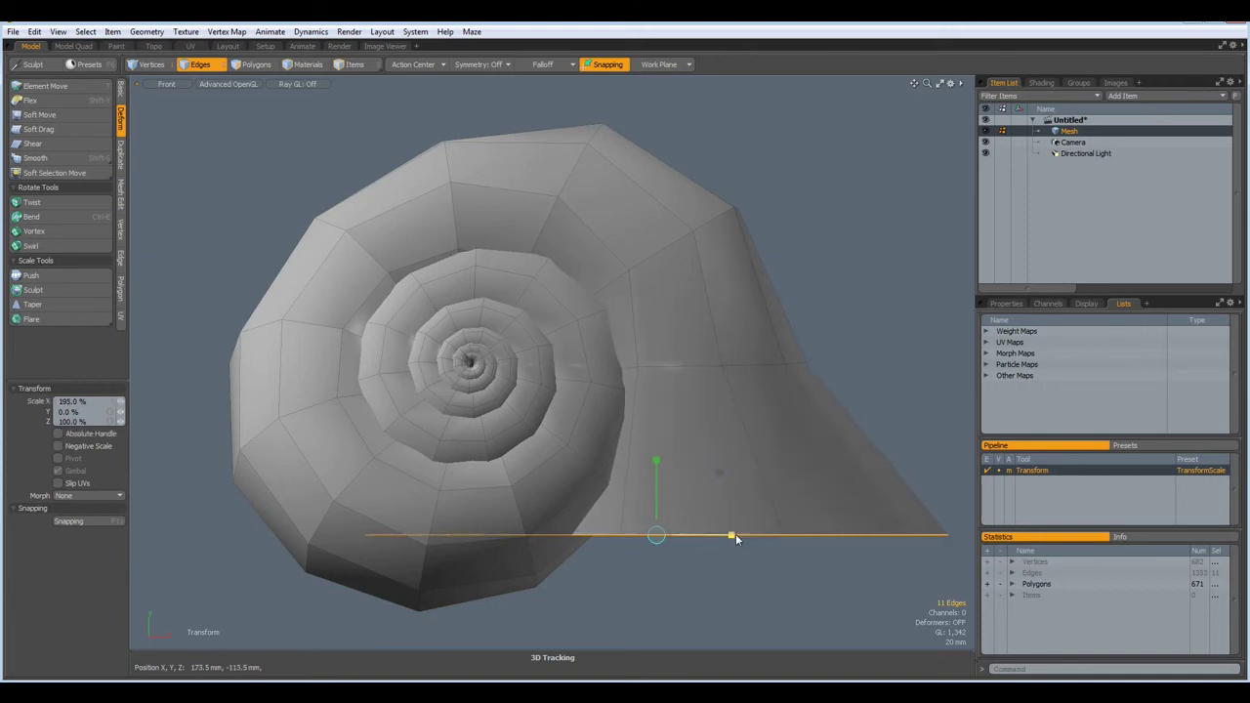
key(space)
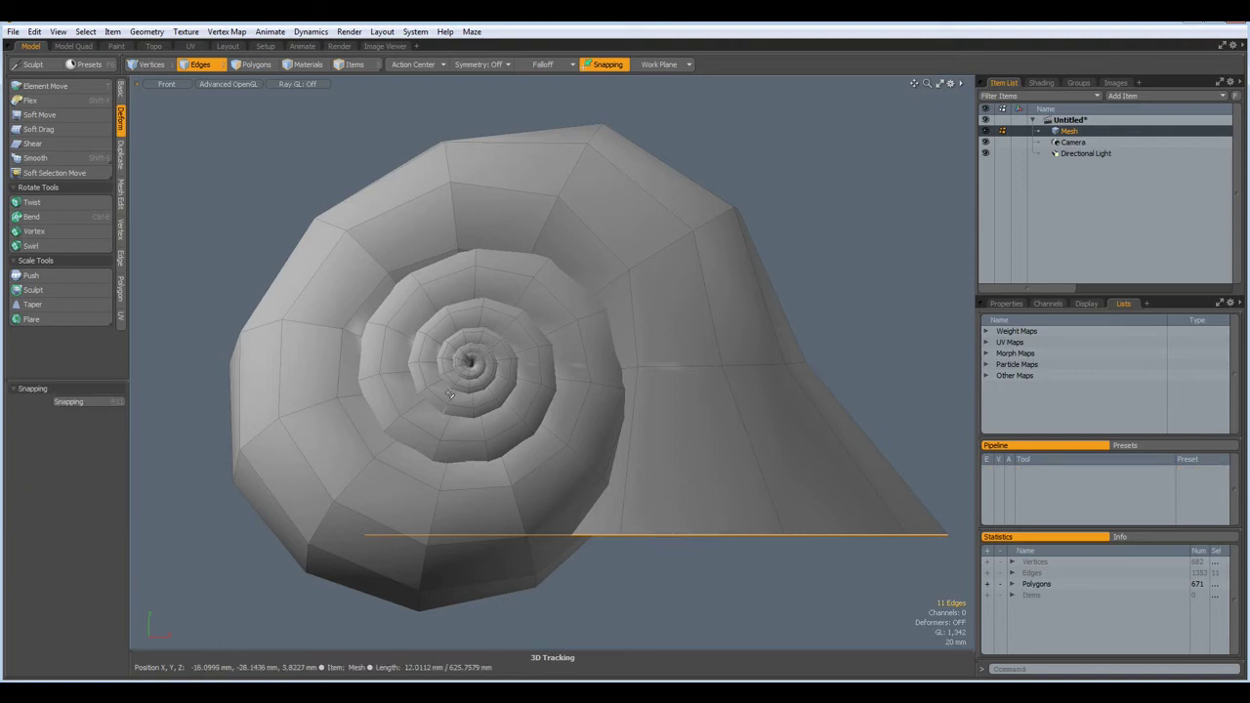
Select the open edge loop at the small inner end of the spiral and cap it with a polygon.
scroll(466, 358, up, 5)
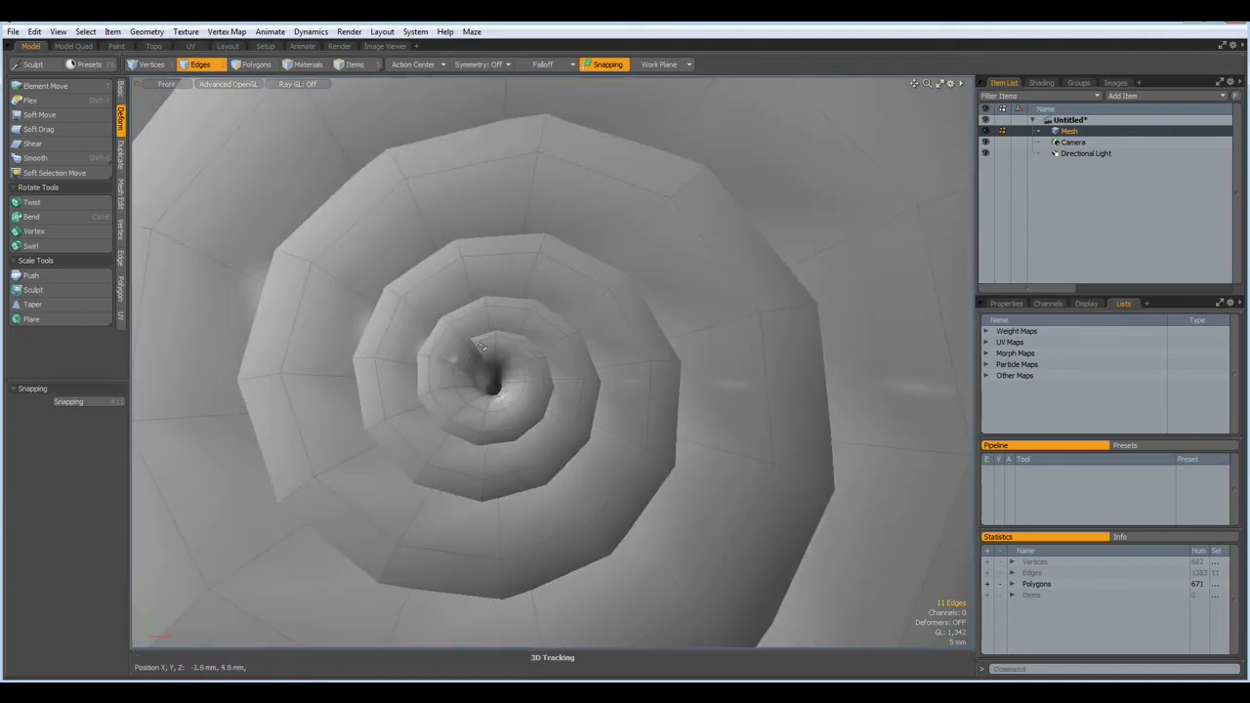
alt+drag(481, 418, 510, 335)
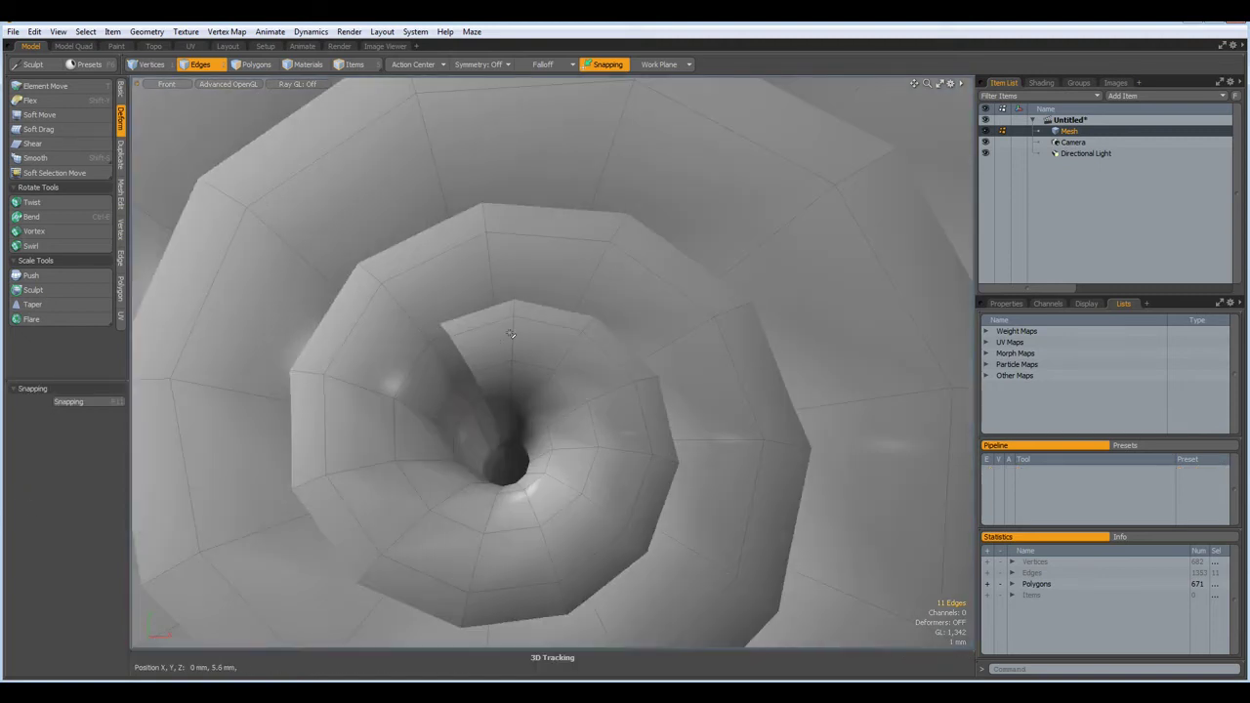
click(467, 363)
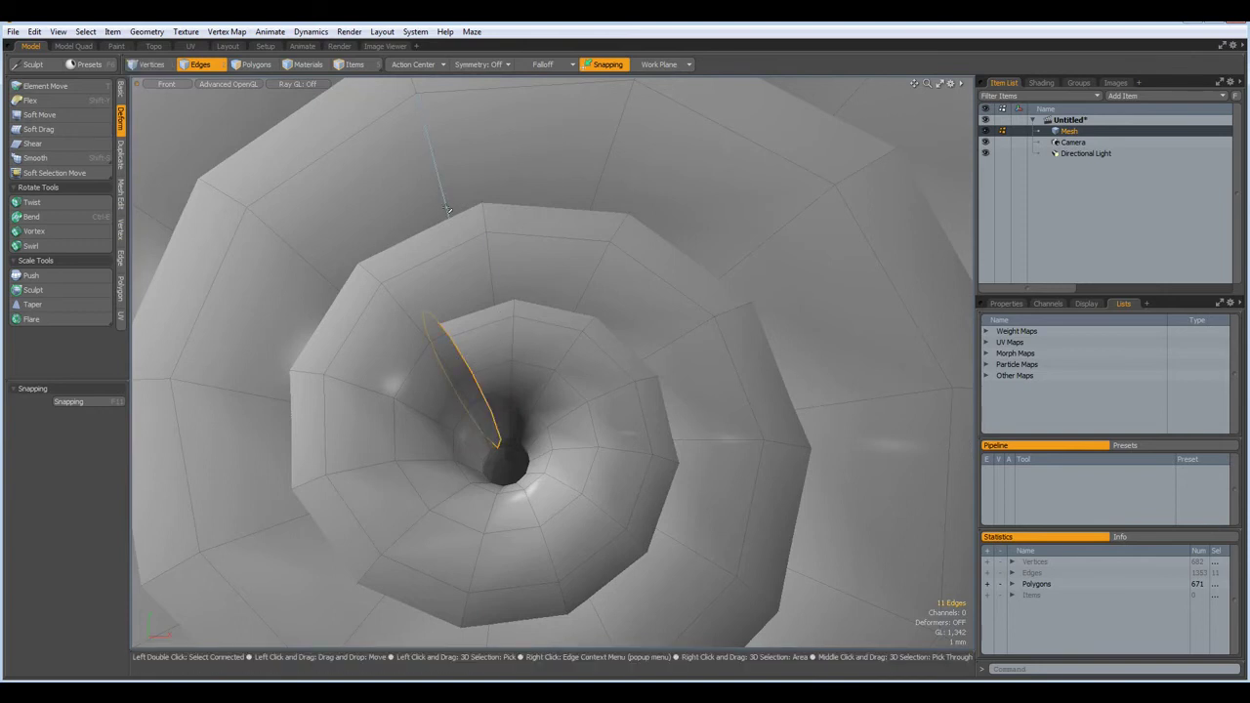
key(p)
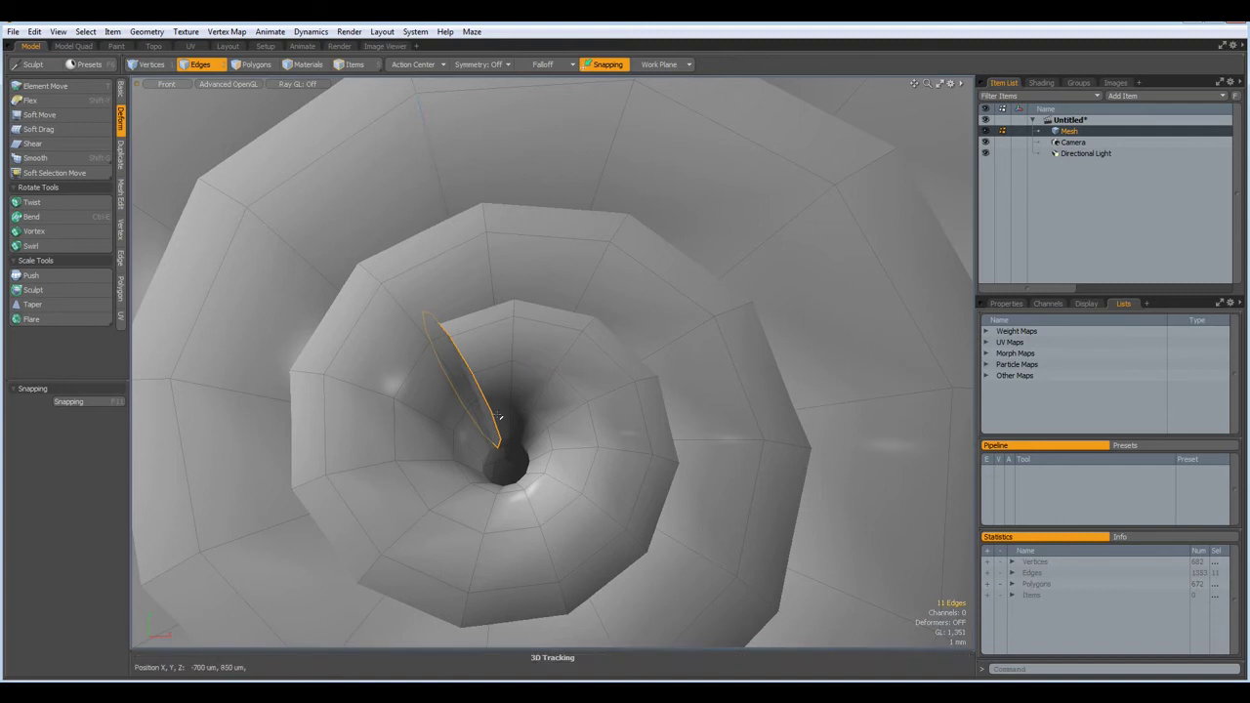
Set the action center to Selection and scale the capped inner end uniformly to 56.5%.
click(415, 64)
click(413, 71)
key(r)
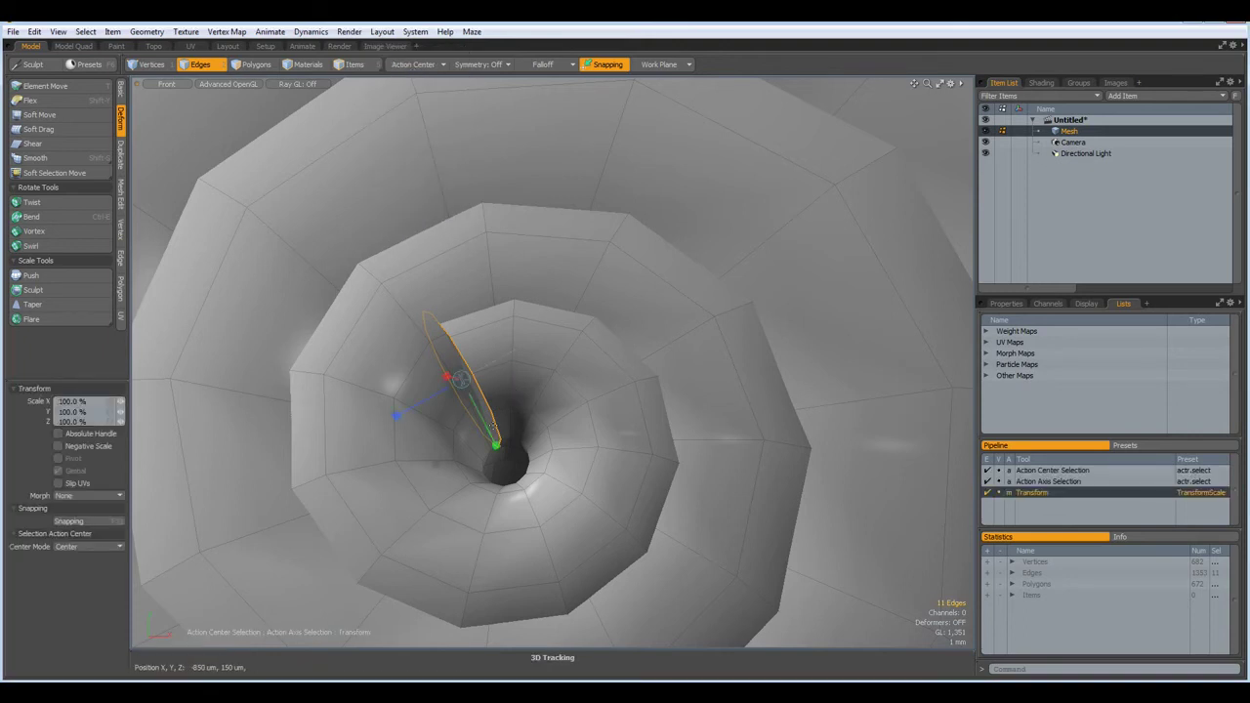
drag(462, 375, 462, 380)
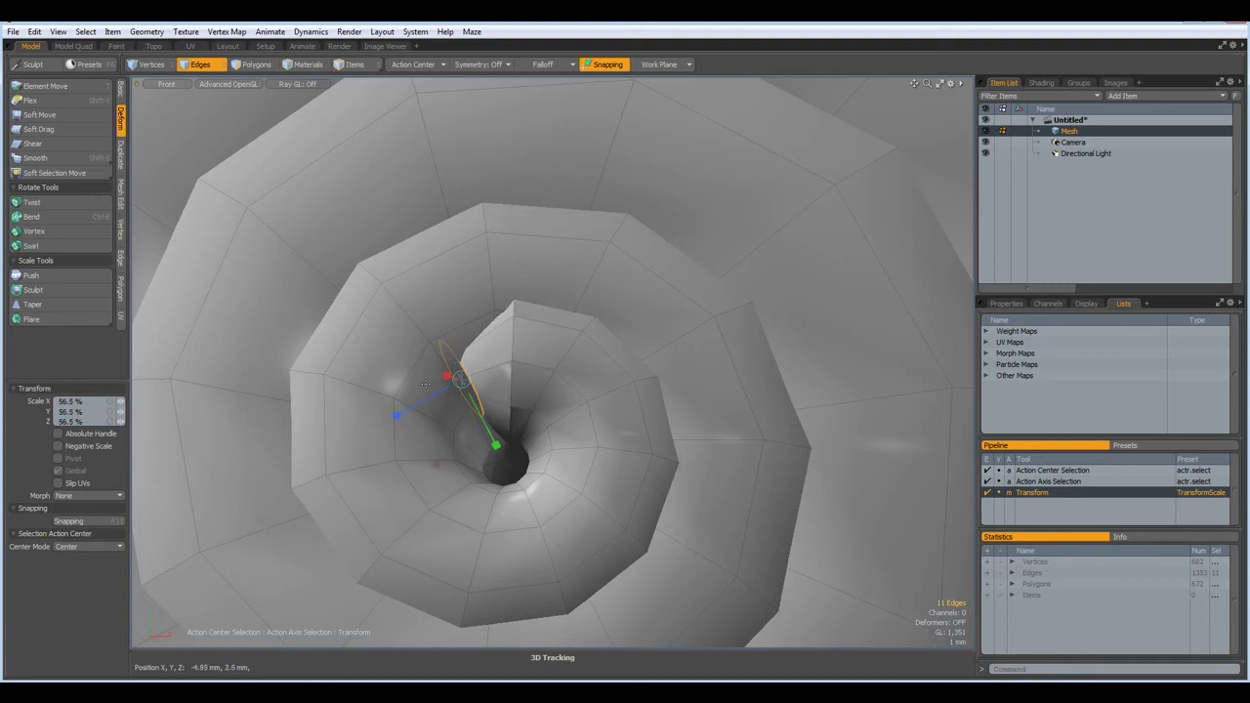
key(space)
Select the polygons circling the spiral's center, align the work plane to them, and switch to the top view.
scroll(545, 383, down, 7)
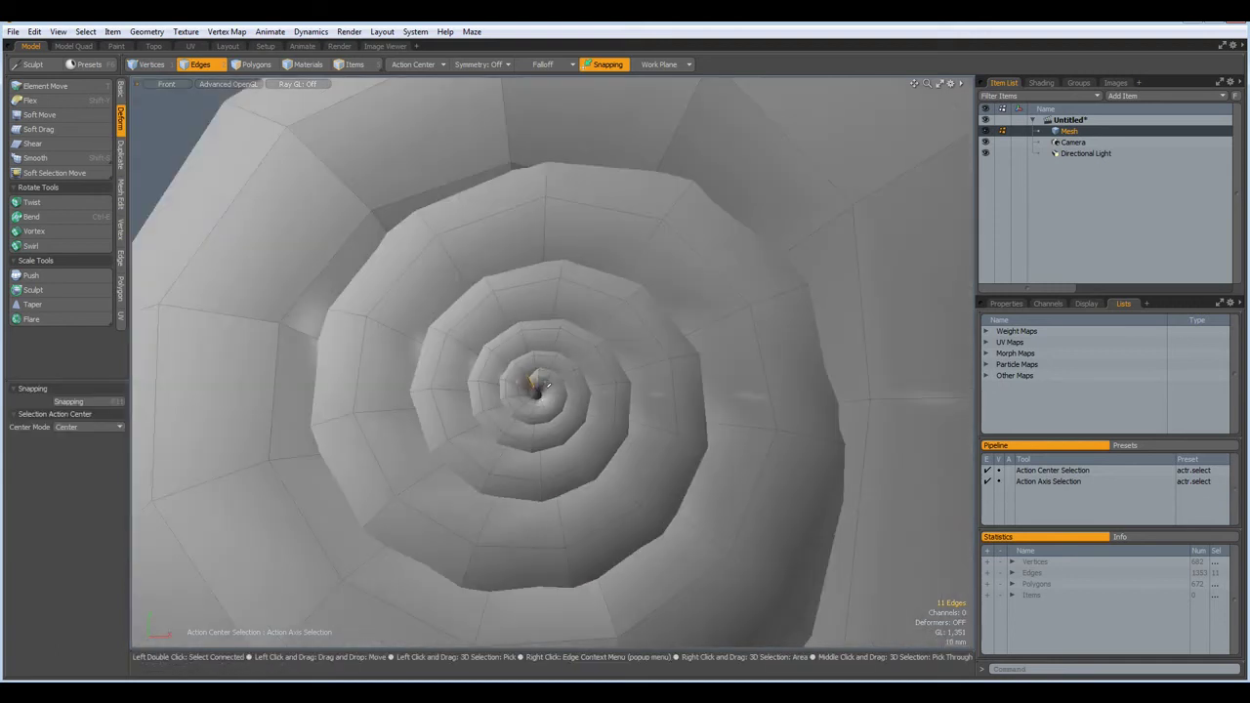
scroll(518, 420, down, 1)
scroll(518, 420, down, 5)
scroll(519, 420, up, 6)
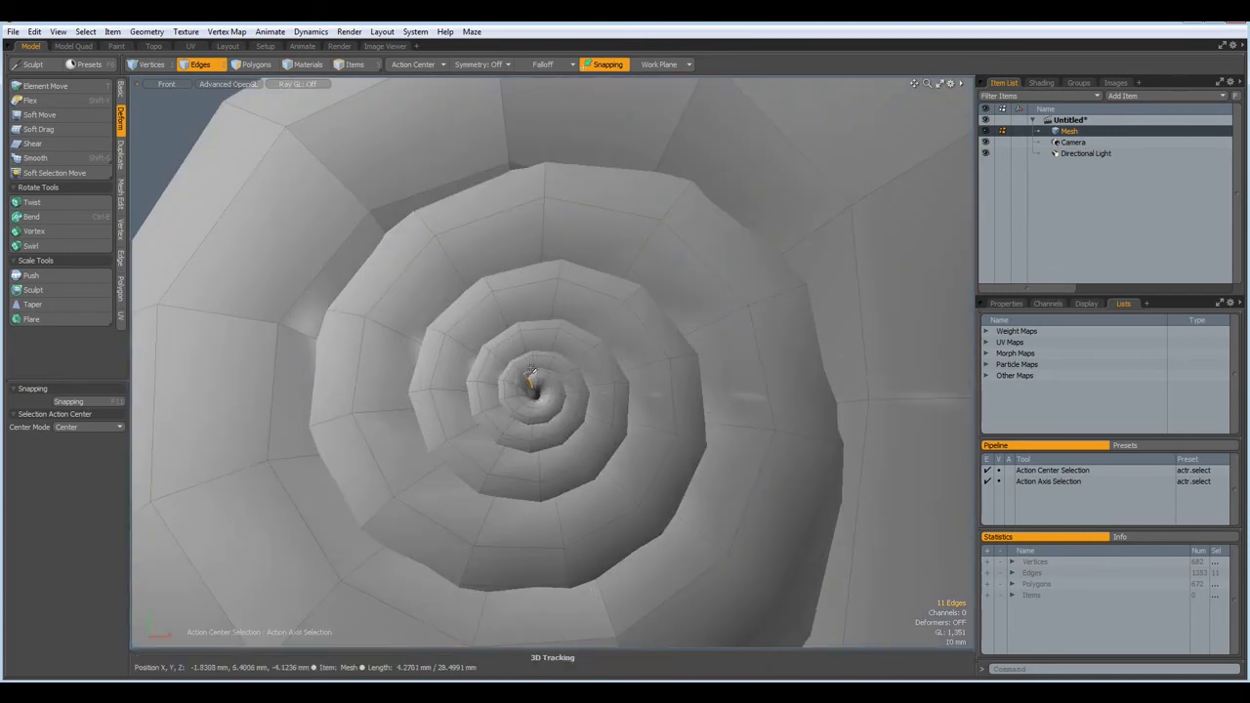
key(3)
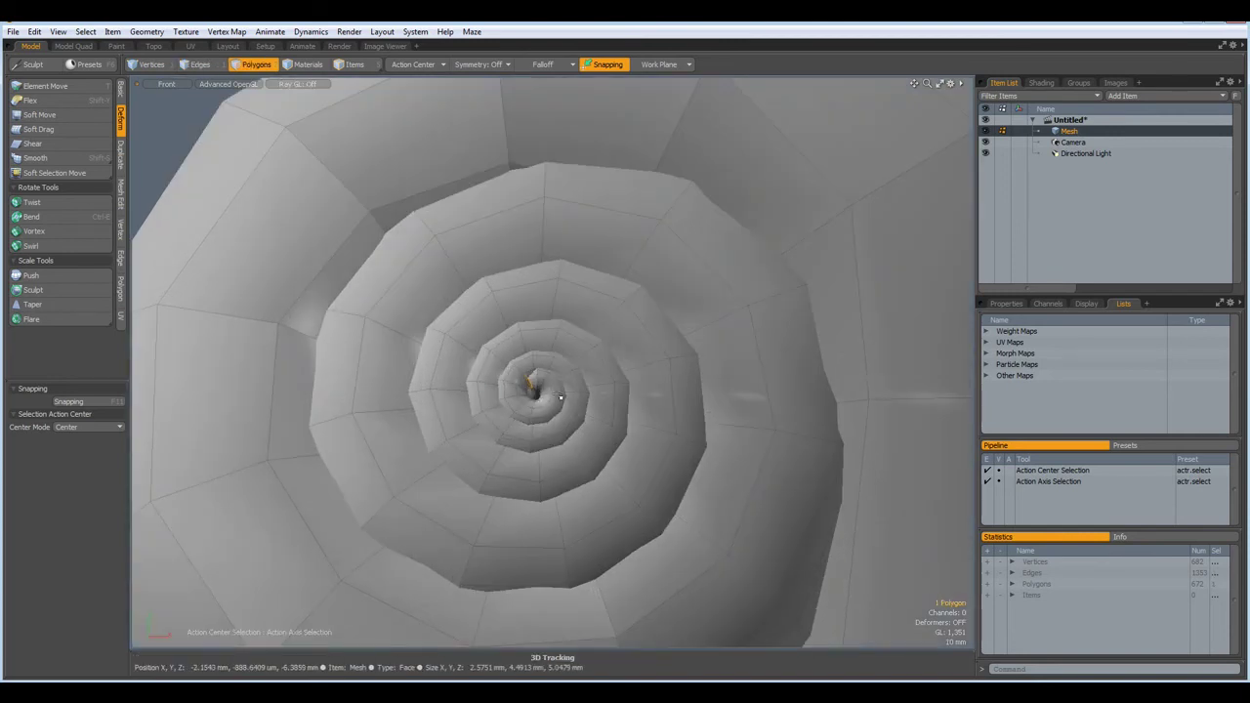
scroll(531, 393, up, 6)
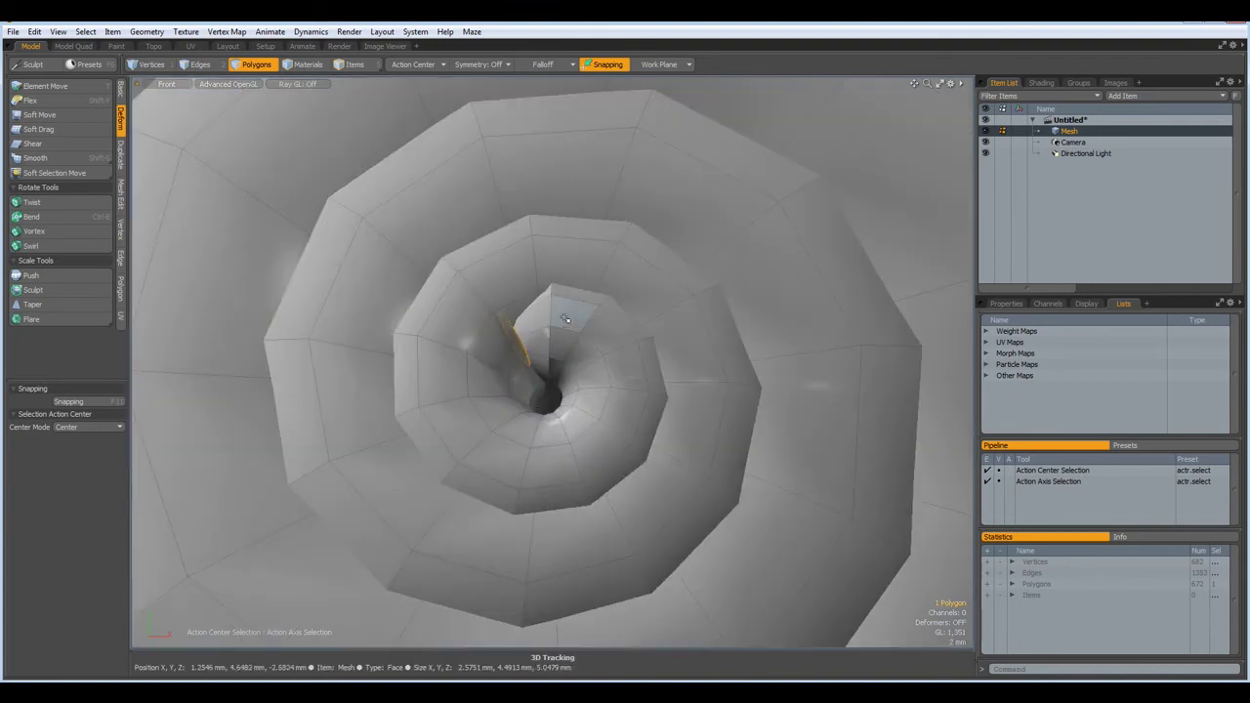
mouse_move(564, 320)
mouse_down()
mouse_move(633, 428)
mouse_move(586, 429)
mouse_move(547, 478)
mouse_move(444, 420)
mouse_move(454, 319)
mouse_move(503, 281)
mouse_up()
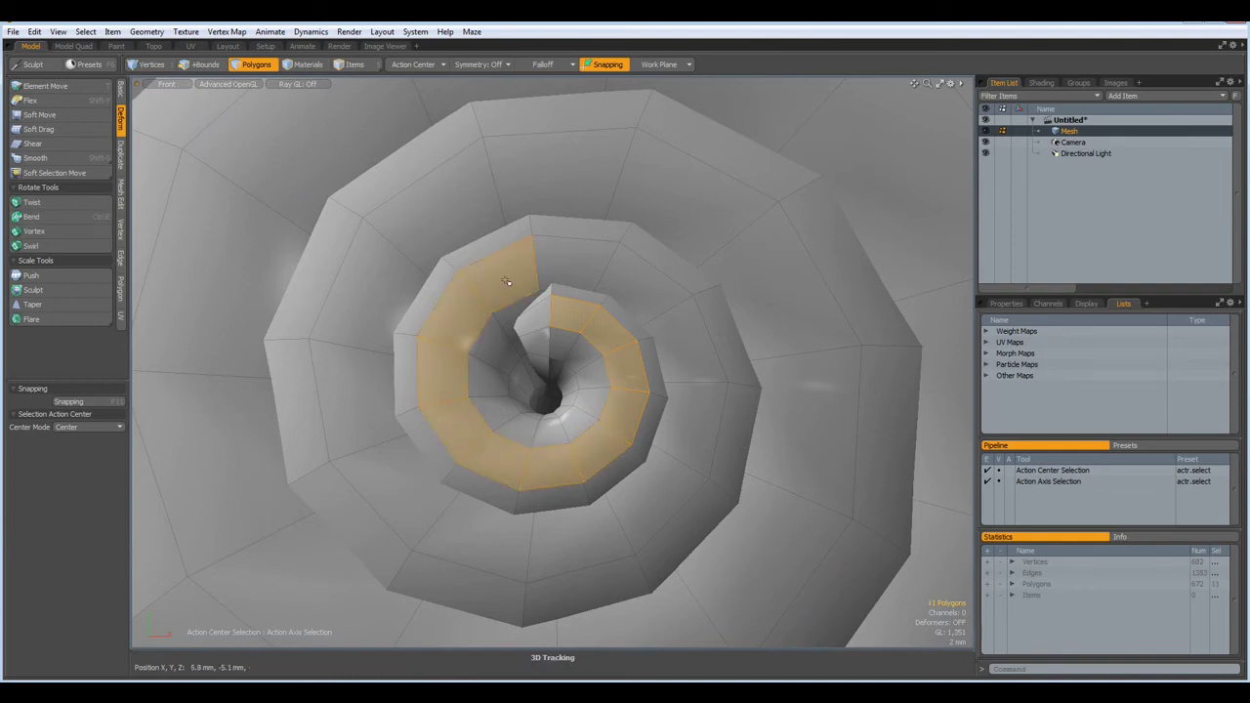
click(667, 65)
click(662, 74)
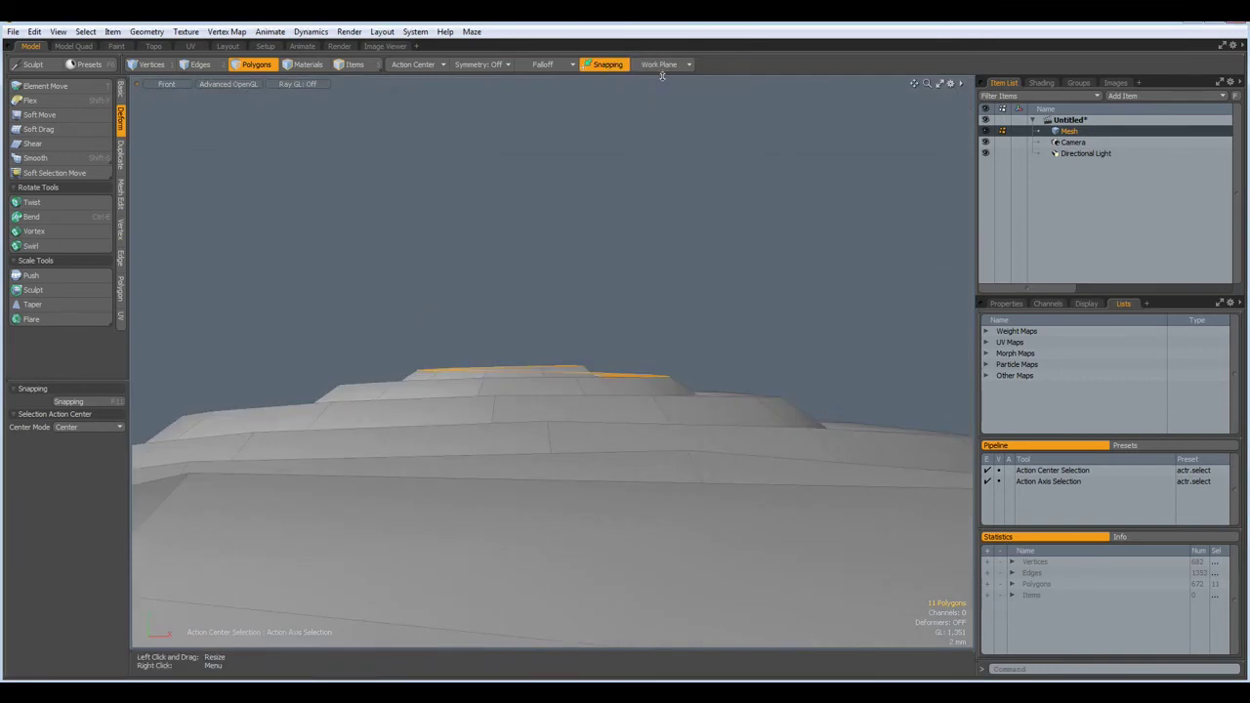
key(KP_1)
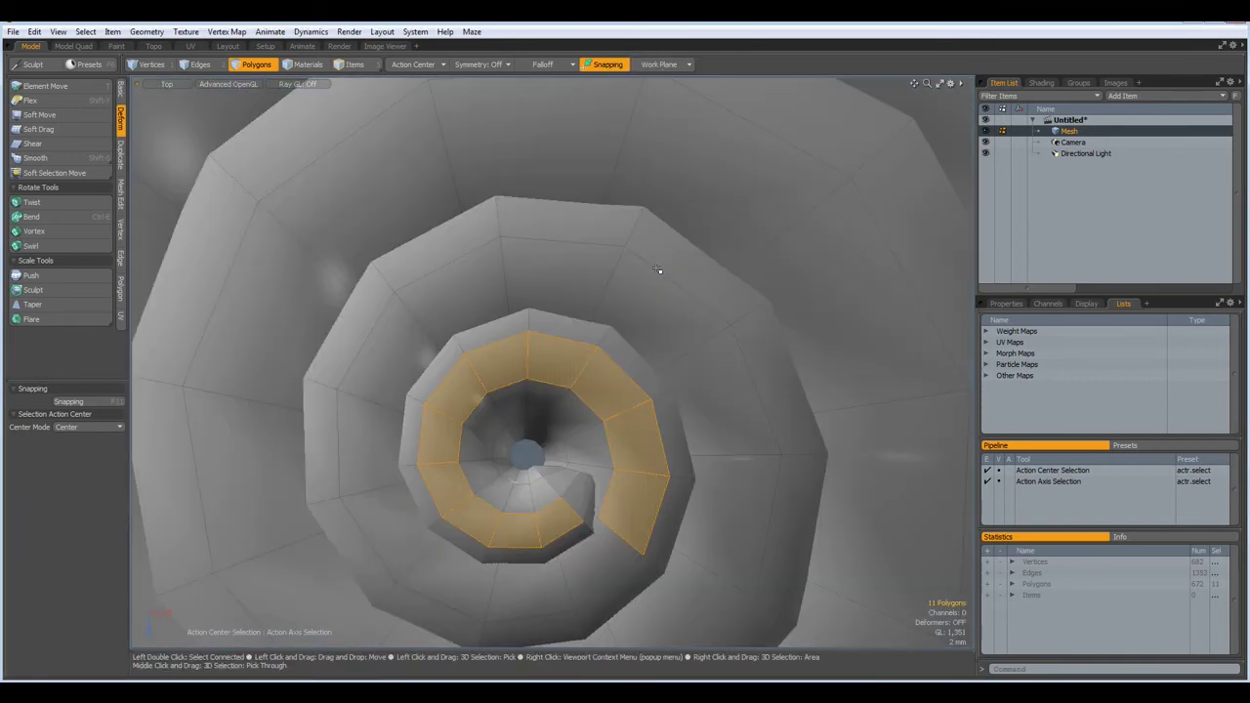
Draw a sphere over the hole at the spiral's center, and reset the work plane.
click(121, 89)
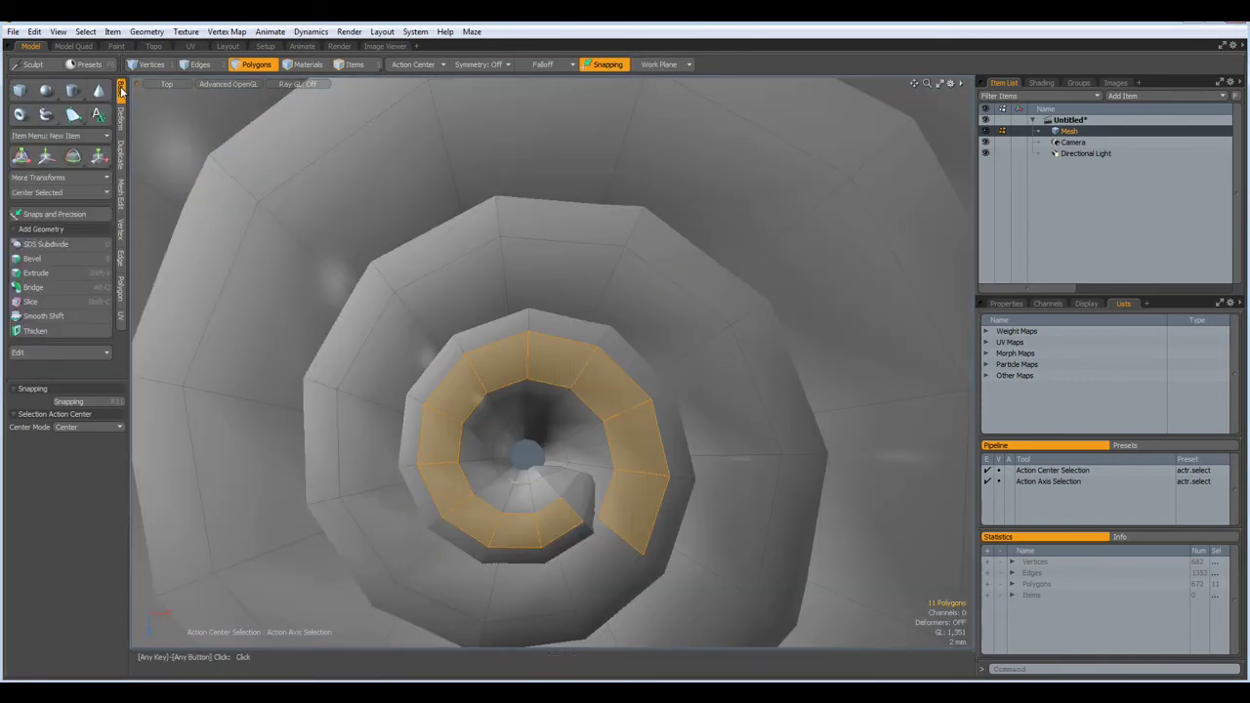
click(46, 90)
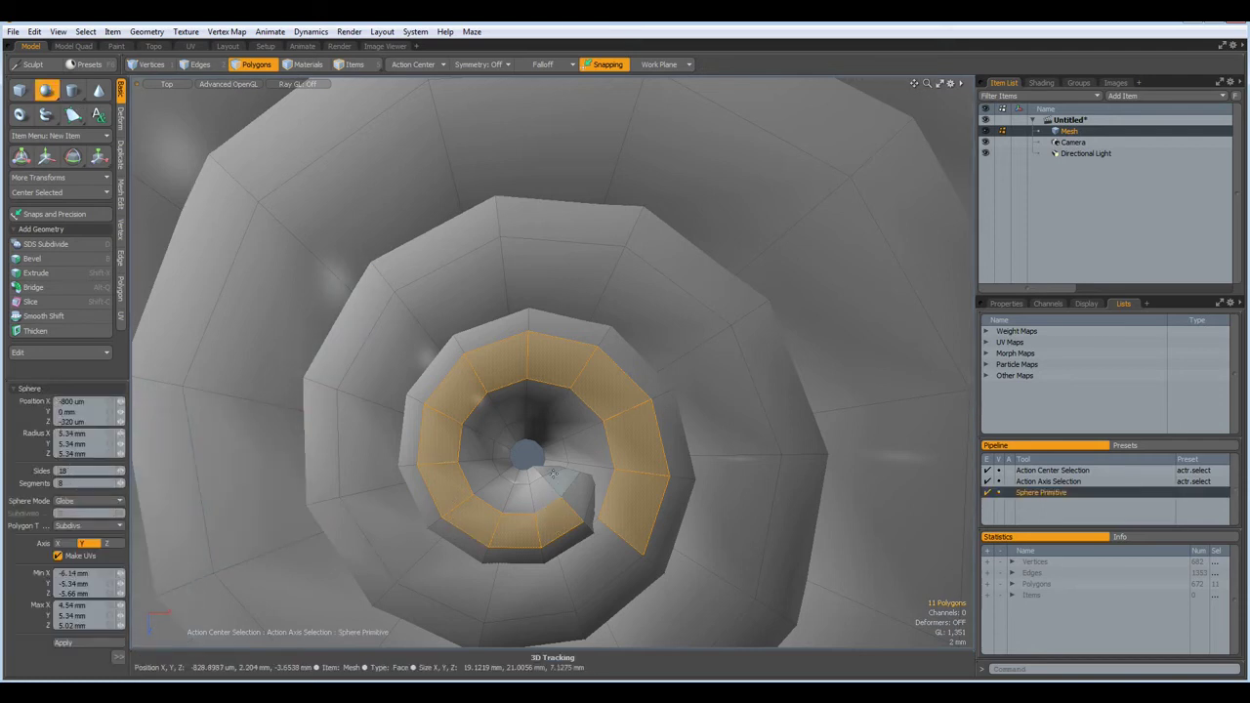
ctrl+drag(525, 453, 605, 516)
key(space)
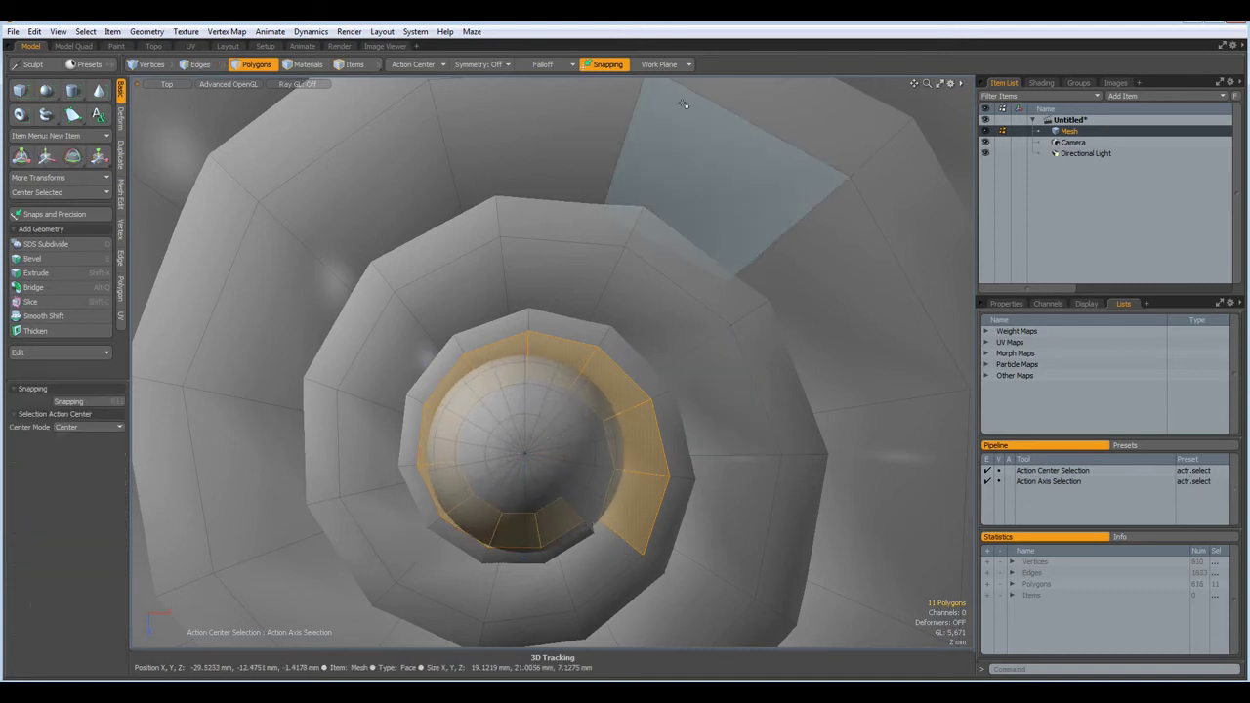
click(657, 64)
click(657, 65)
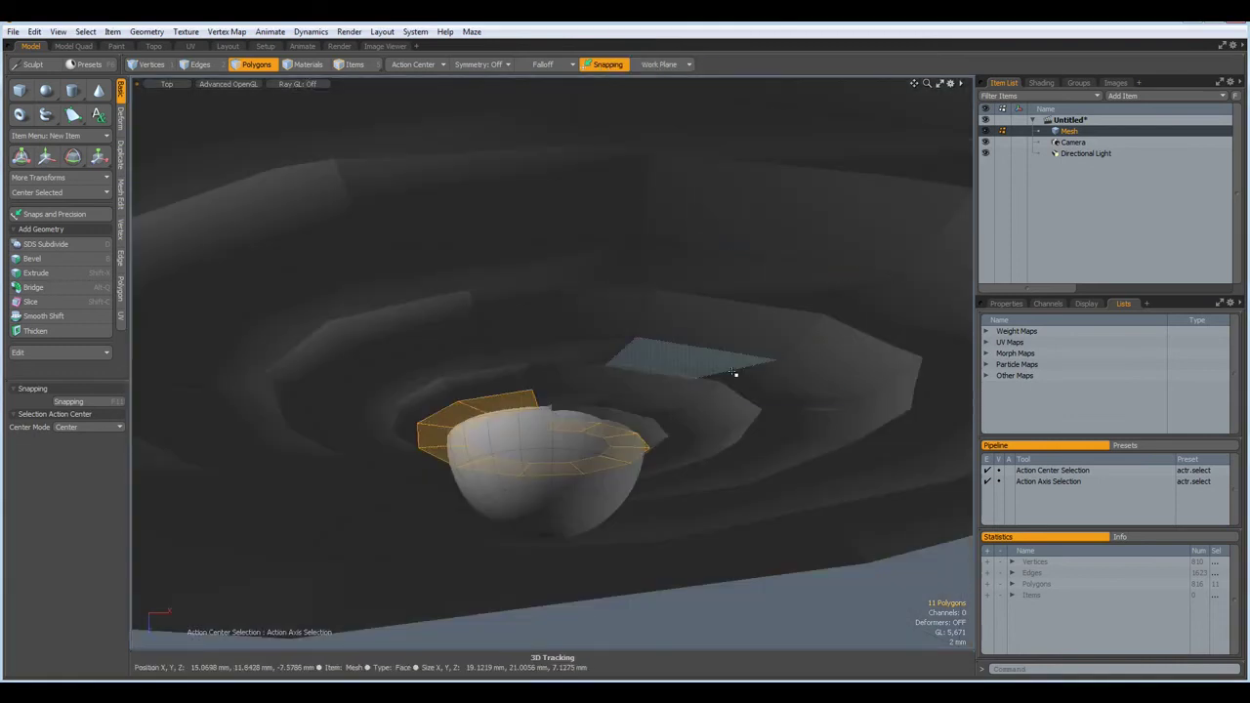
Move the whole sphere inward into the spiral's center in the perspective view, and clear the selection.
alt+drag(732, 403, 634, 445)
key(ctrl+space)
click(724, 485)
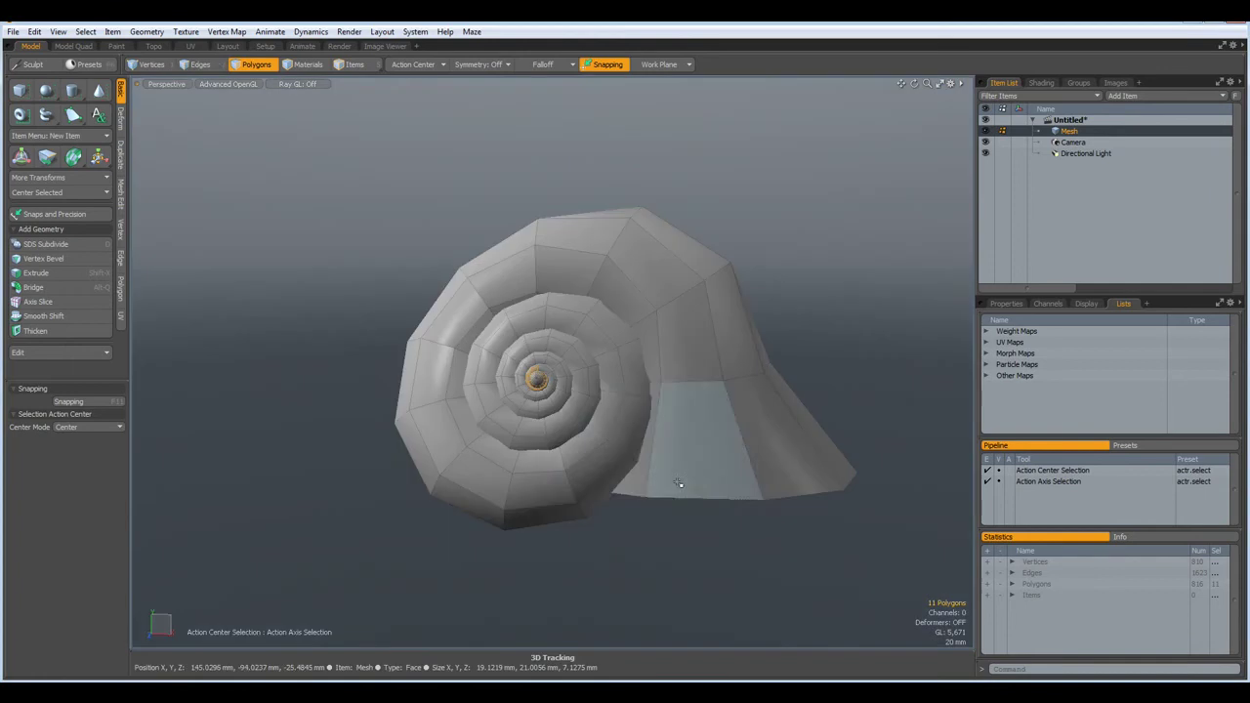
alt+drag(543, 490, 464, 455)
scroll(402, 360, up, 5)
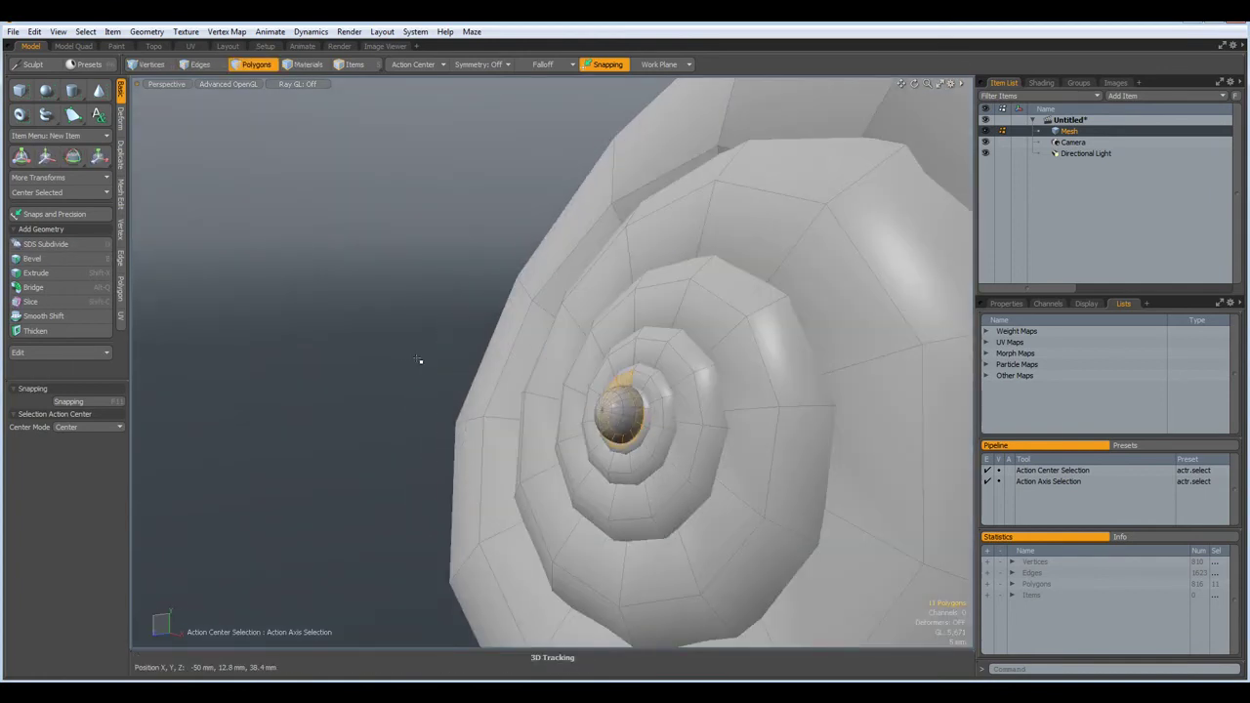
mouse_move(522, 421)
alt+mouse_down()
mouse_move(560, 393)
mouse_move(531, 419)
alt+mouse_up()
scroll(634, 415, up, 2)
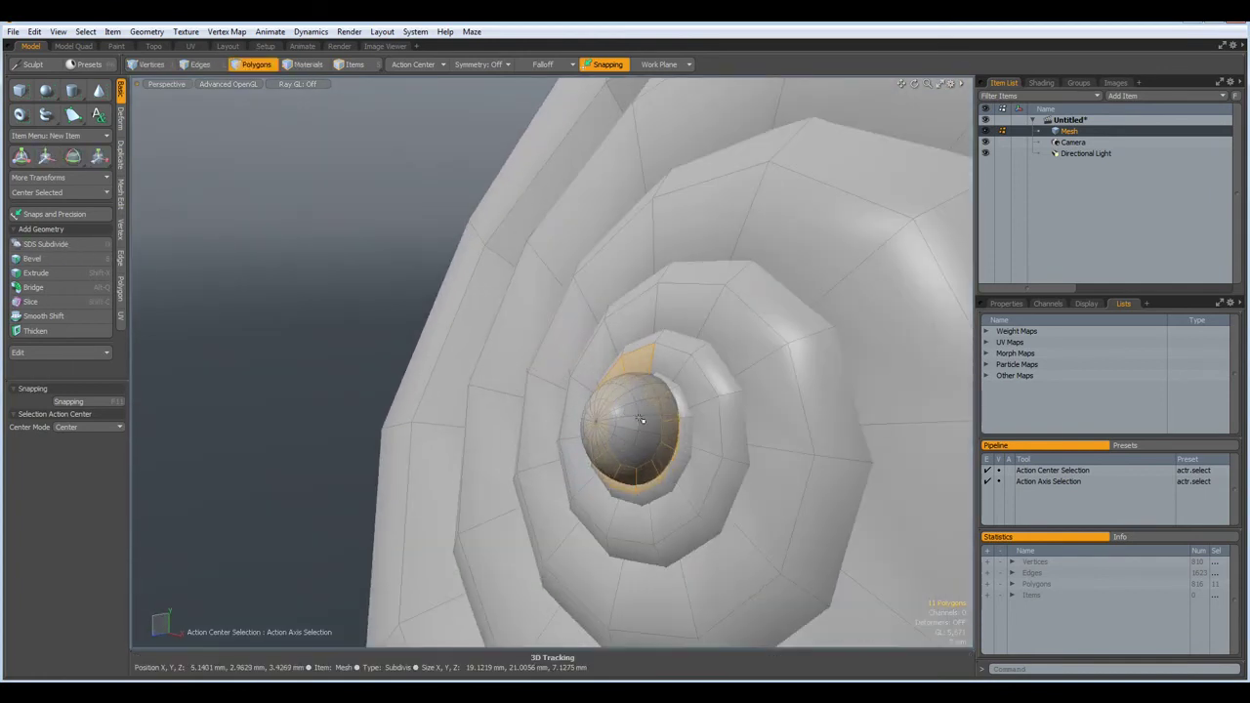
double_click(632, 417)
key(w)
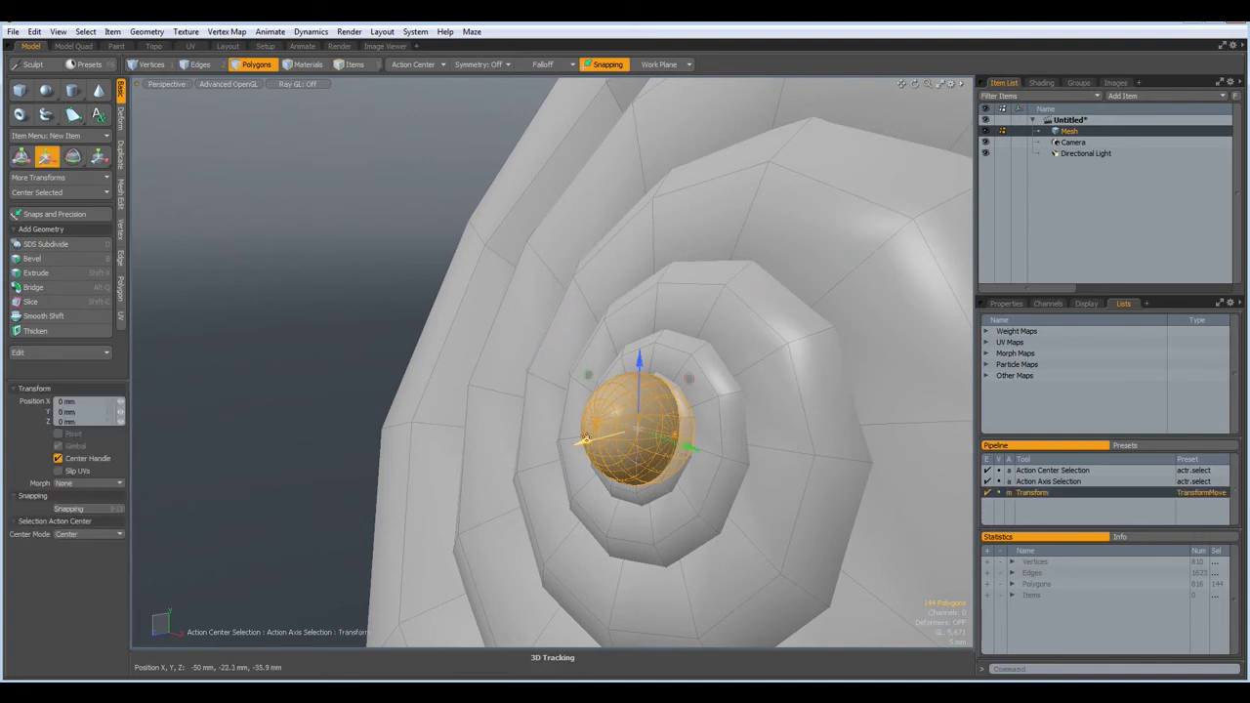
drag(584, 441, 606, 441)
key(space)
click(236, 263)
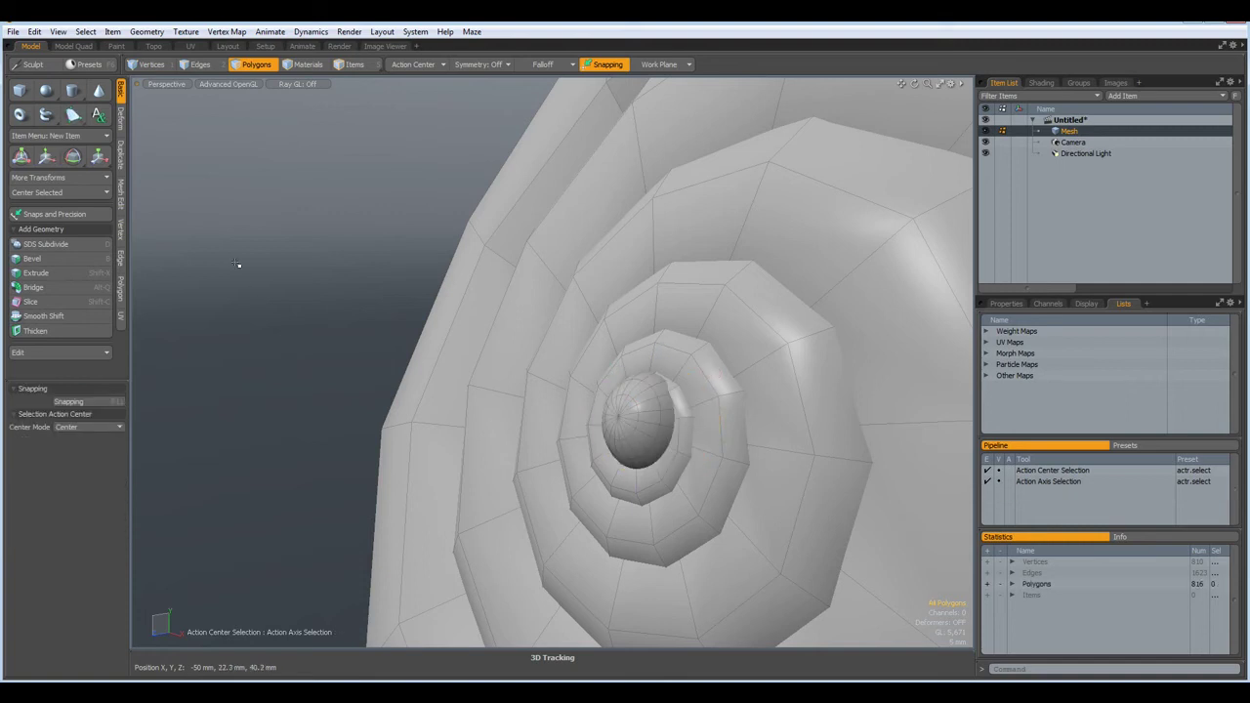
Copy the five polygon loops nearest the shell's opening into a new mesh item.
scroll(278, 282, down, 4)
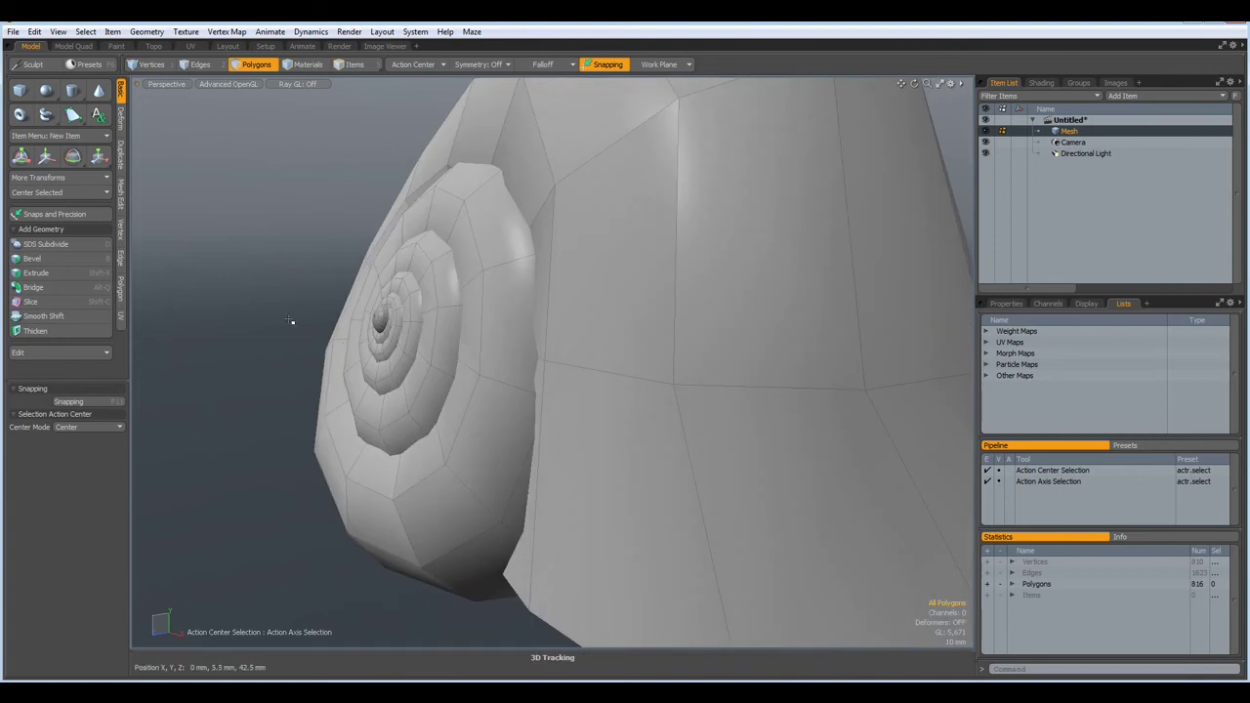
alt+drag(430, 430, 421, 391)
alt+drag(499, 455, 571, 446)
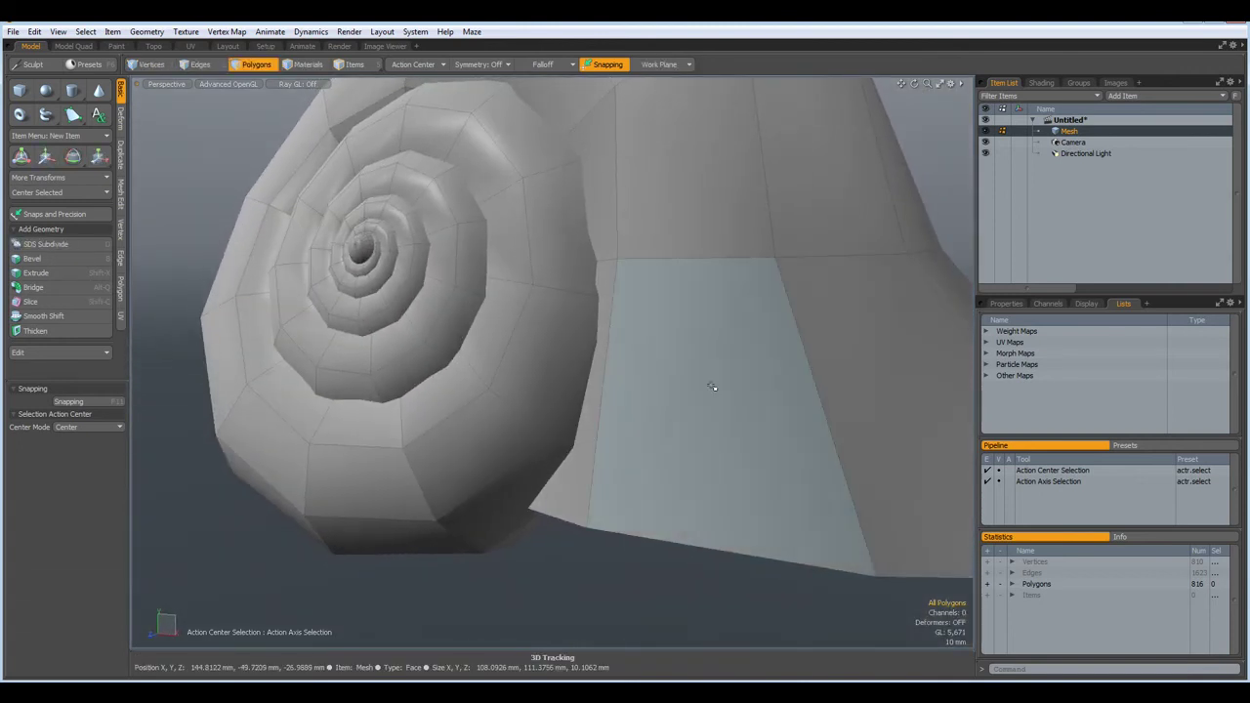
scroll(712, 385, down, 3)
alt+drag(811, 418, 732, 396)
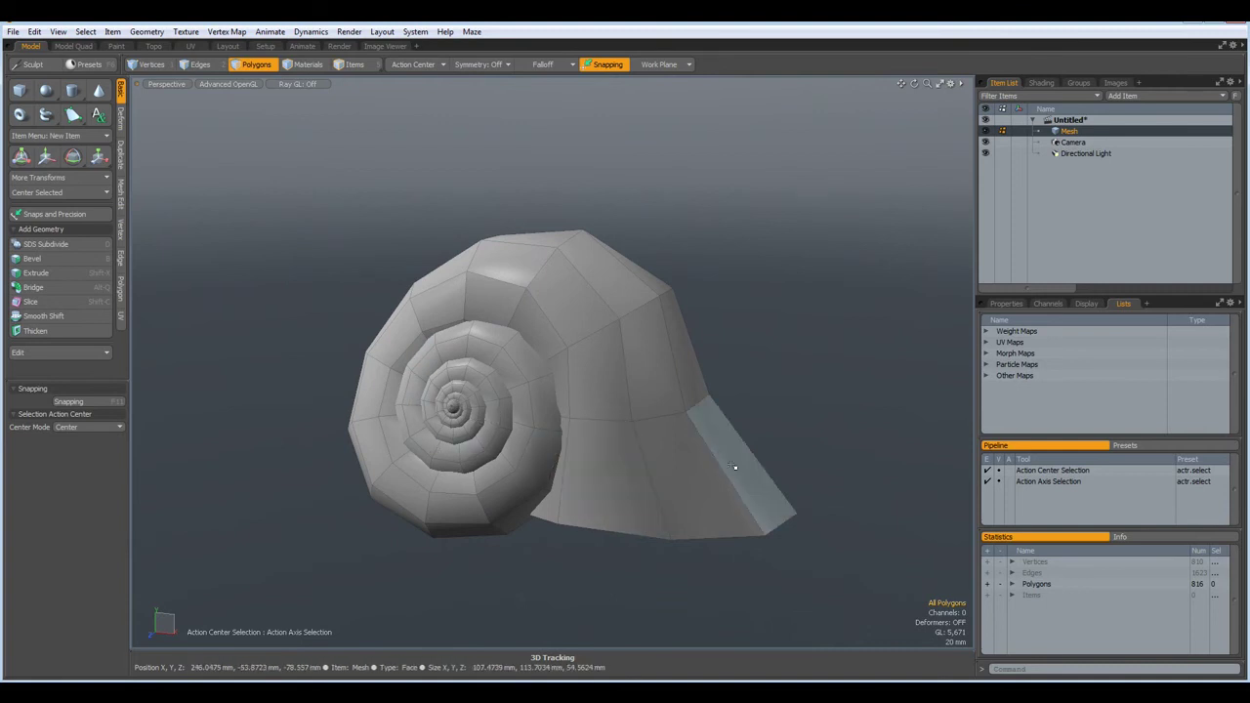
alt+drag(723, 457, 661, 482)
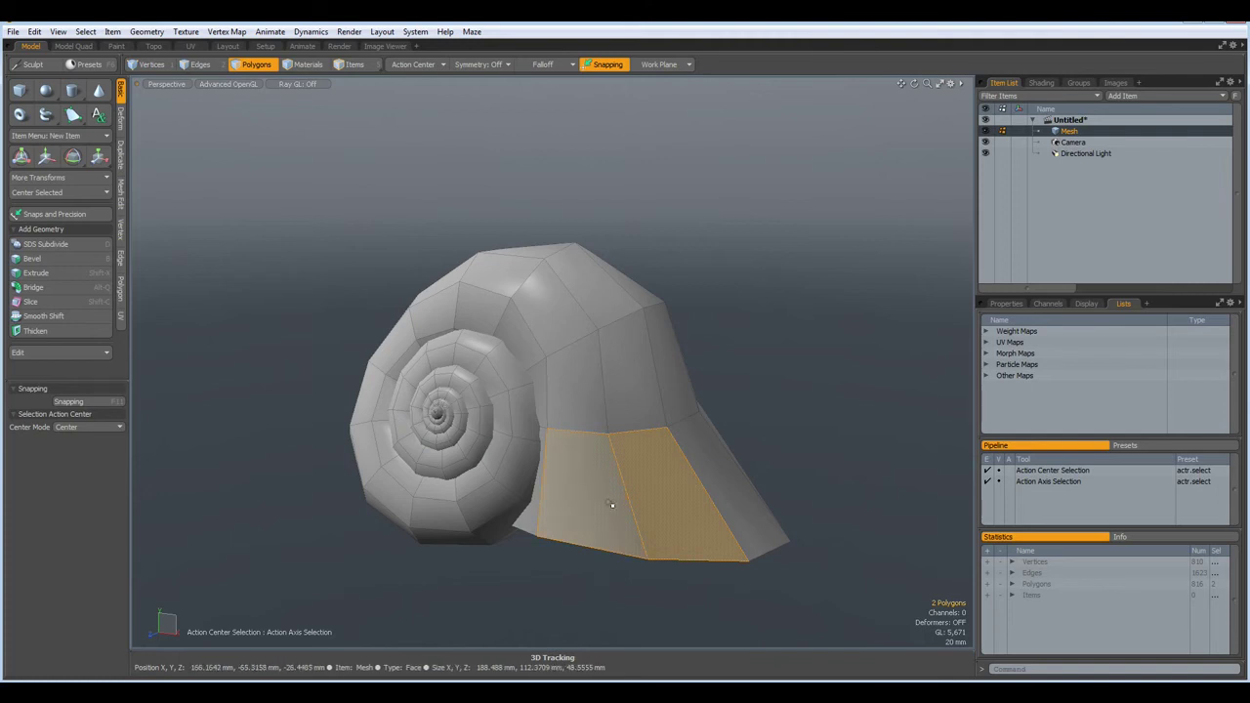
key(l)
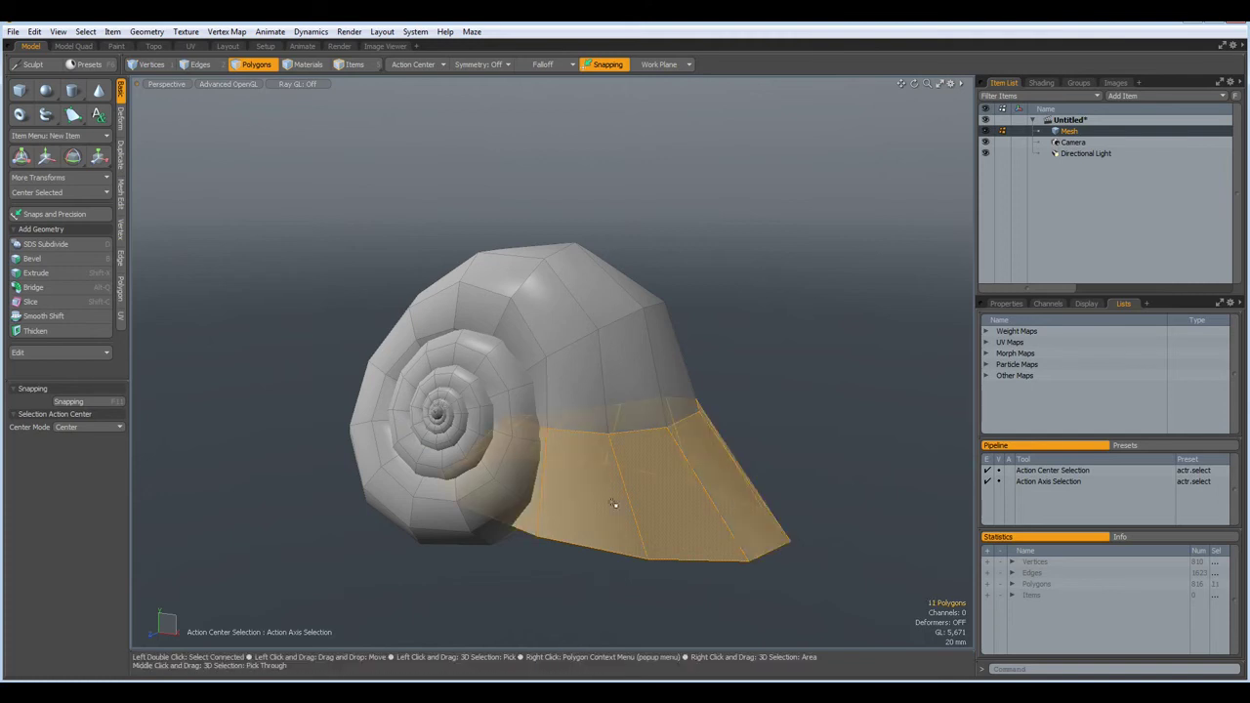
key(shift+Up)
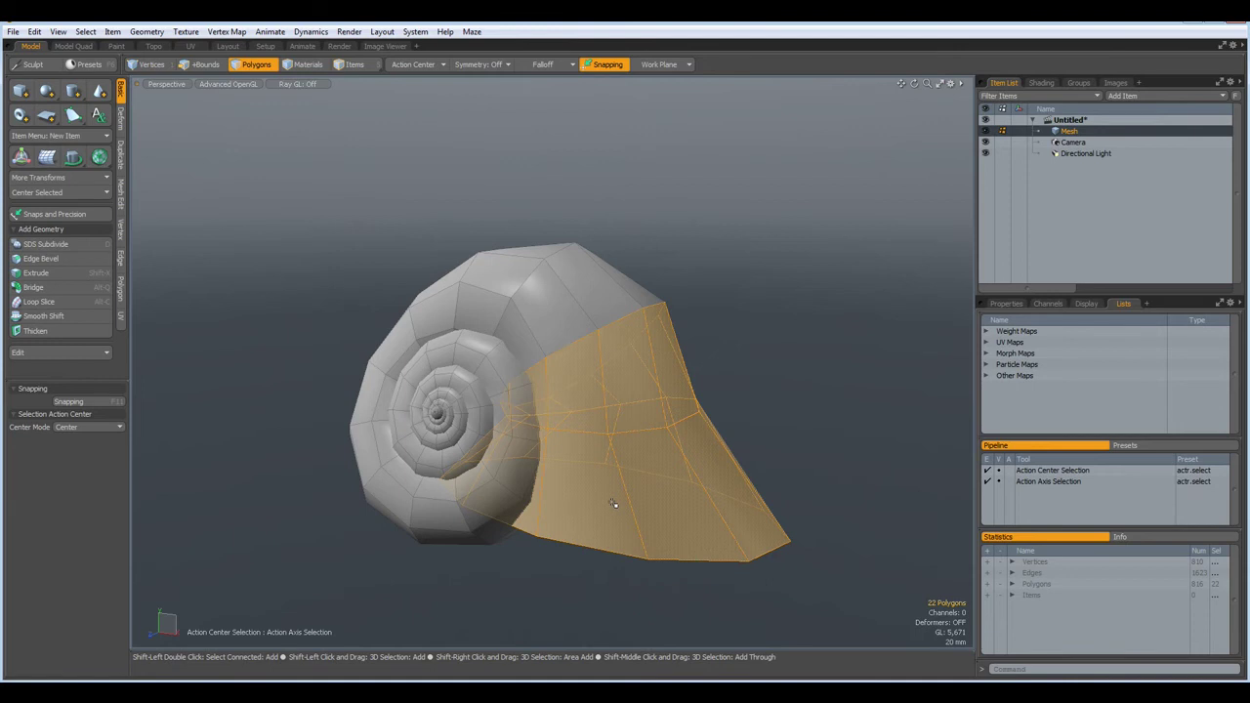
key(shift+Up)
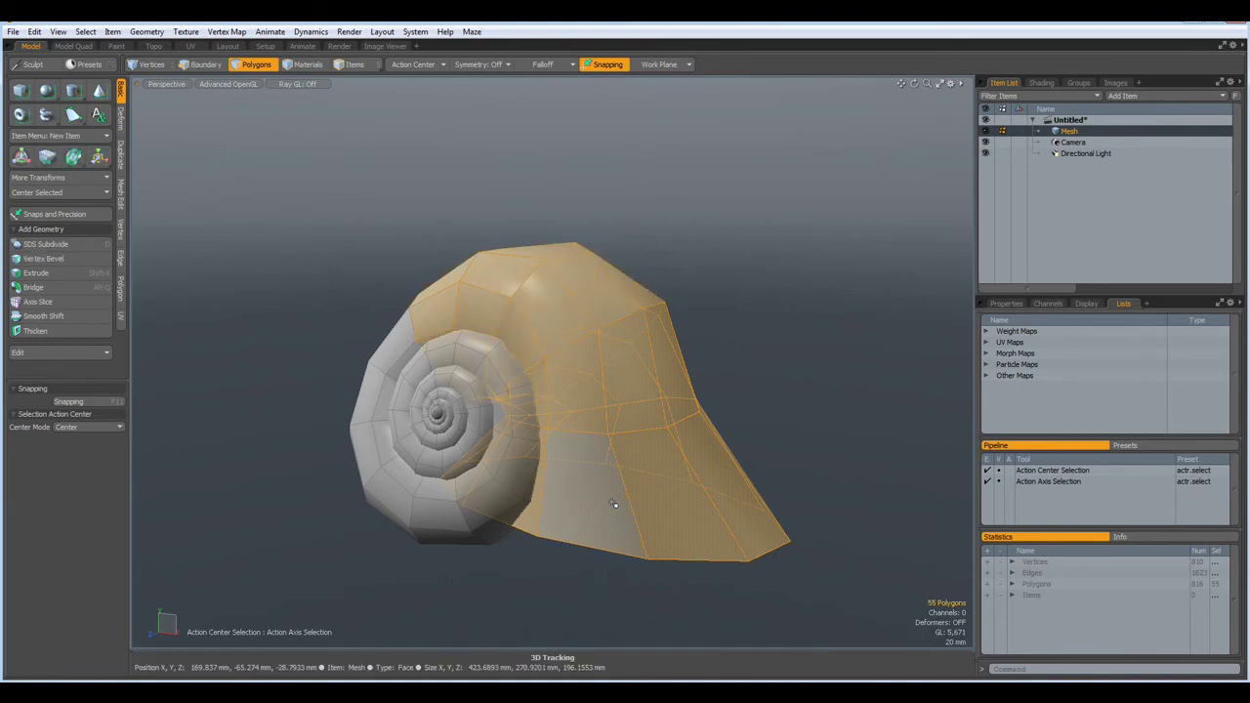
key(n)
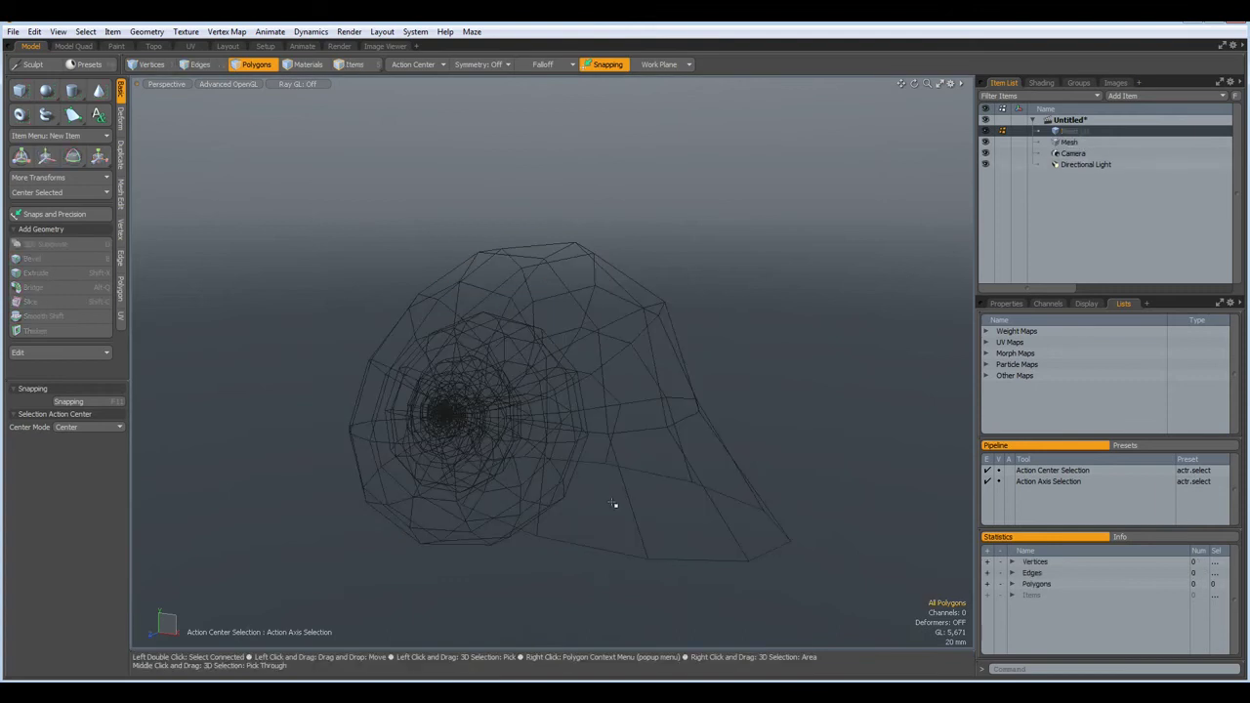
key(ctrl+v)
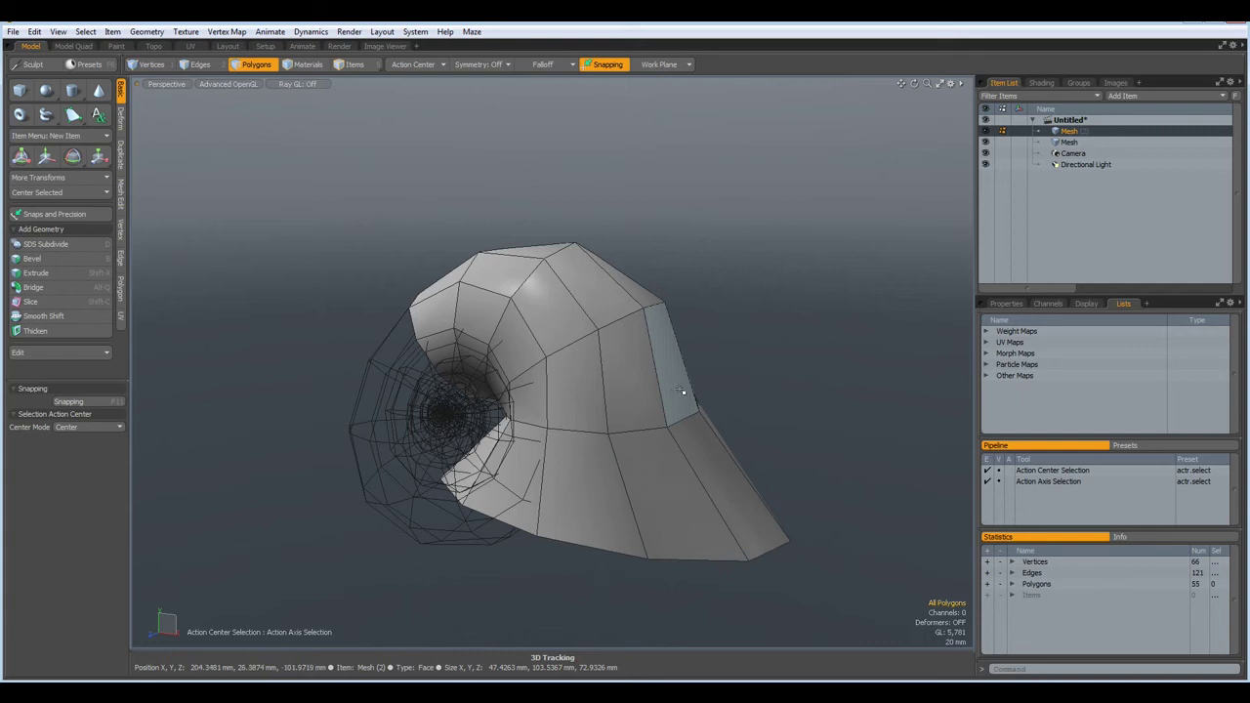
Set the action center to None and scale the copied shell section uniformly to 96%.
key(r)
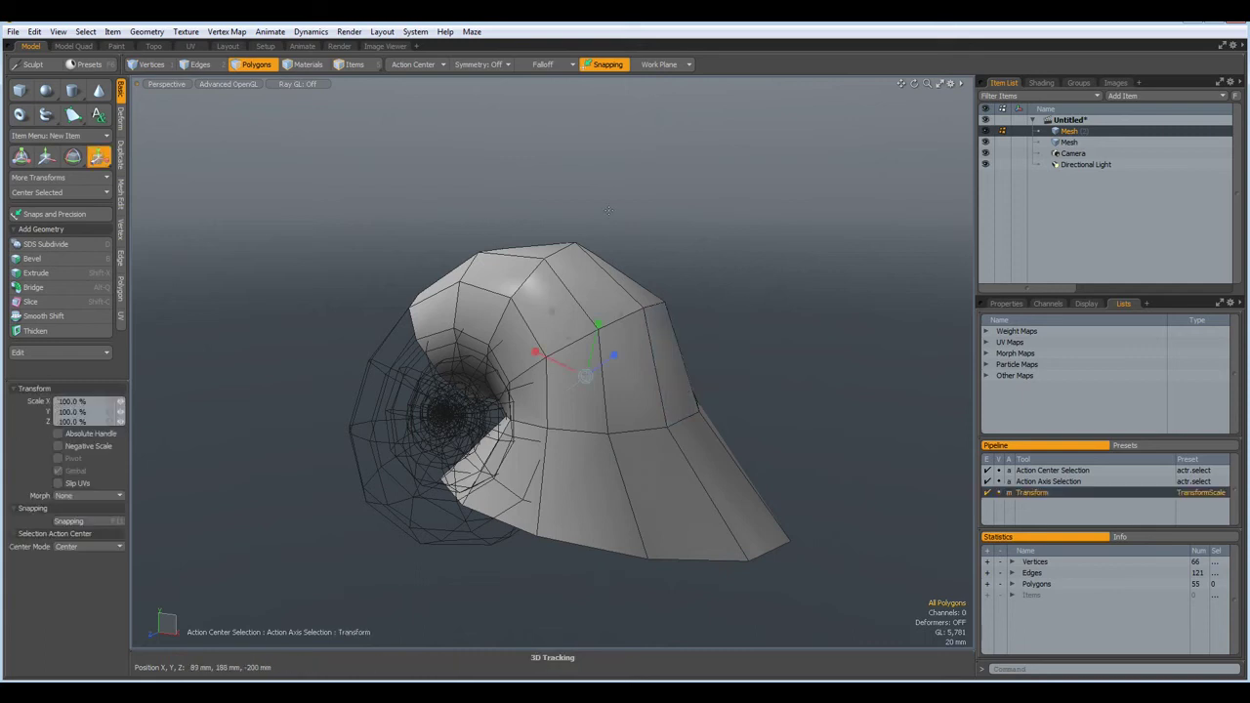
click(409, 67)
click(413, 105)
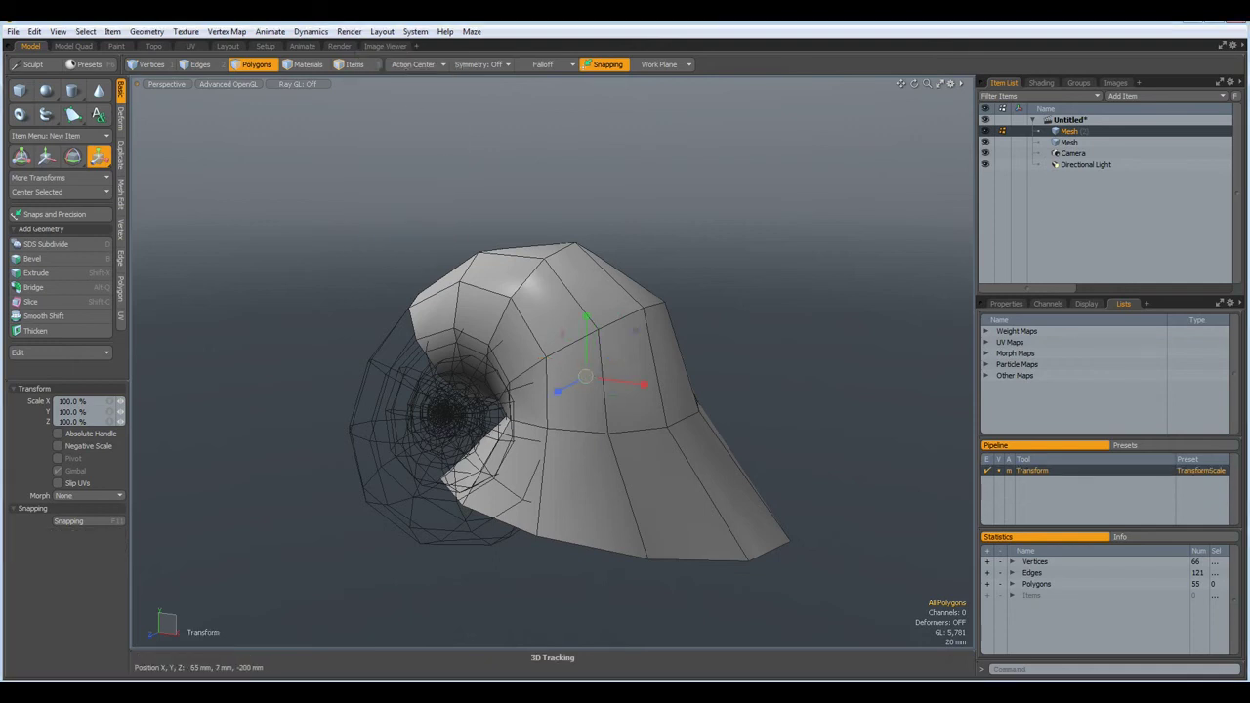
drag(585, 376, 571, 376)
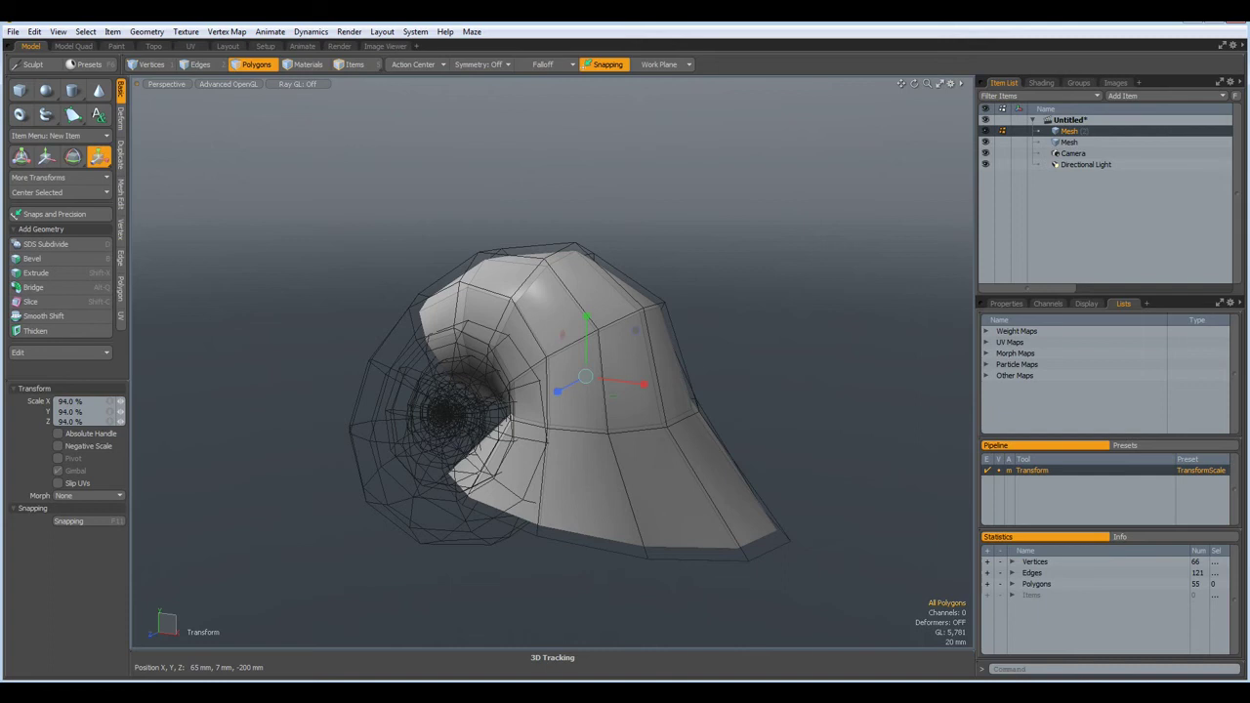
drag(571, 376, 577, 376)
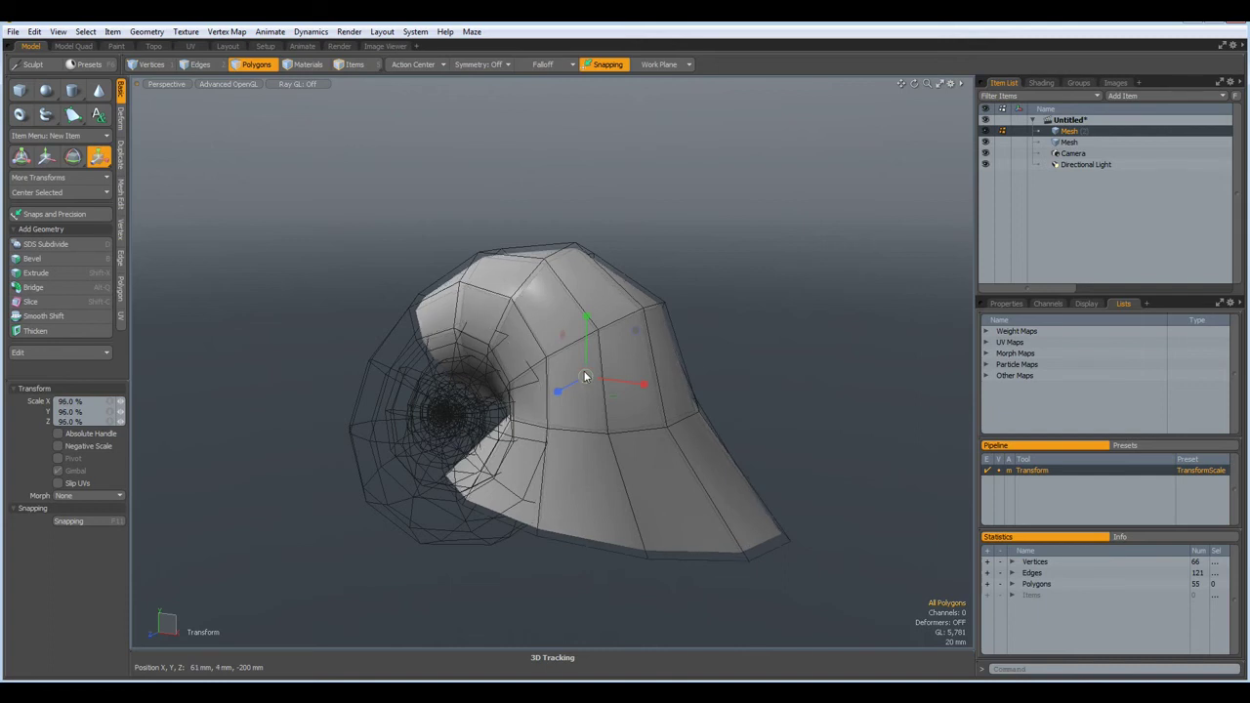
key(q)
Select the copy's inner-end border edge loop and scale it uniformly to 89% with the action center set to Selection.
alt+drag(445, 349, 445, 344)
key(3)
key(2)
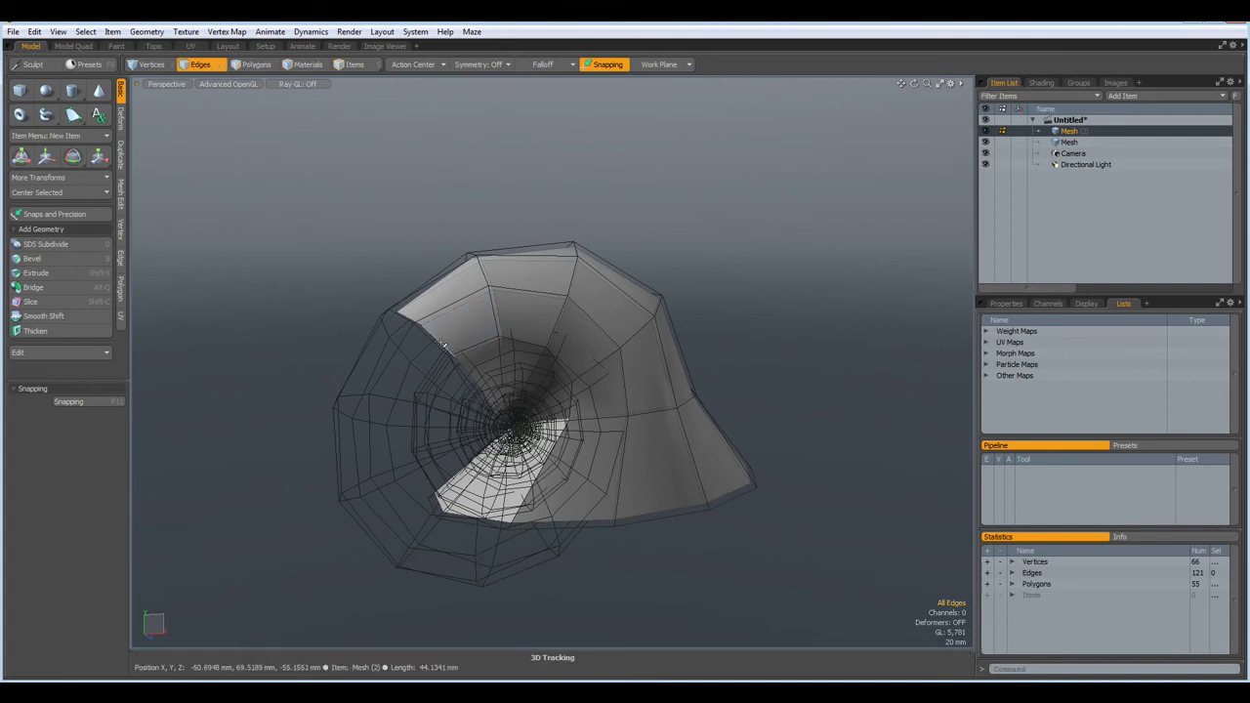
double_click(442, 344)
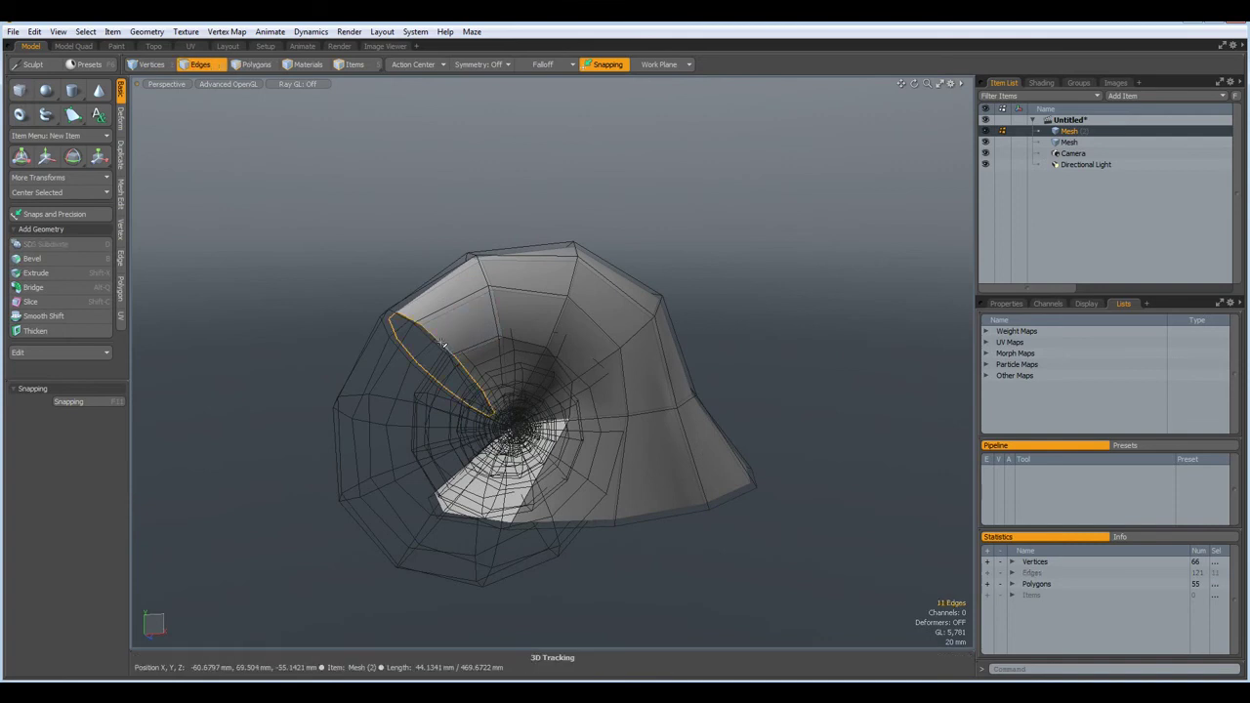
key(r)
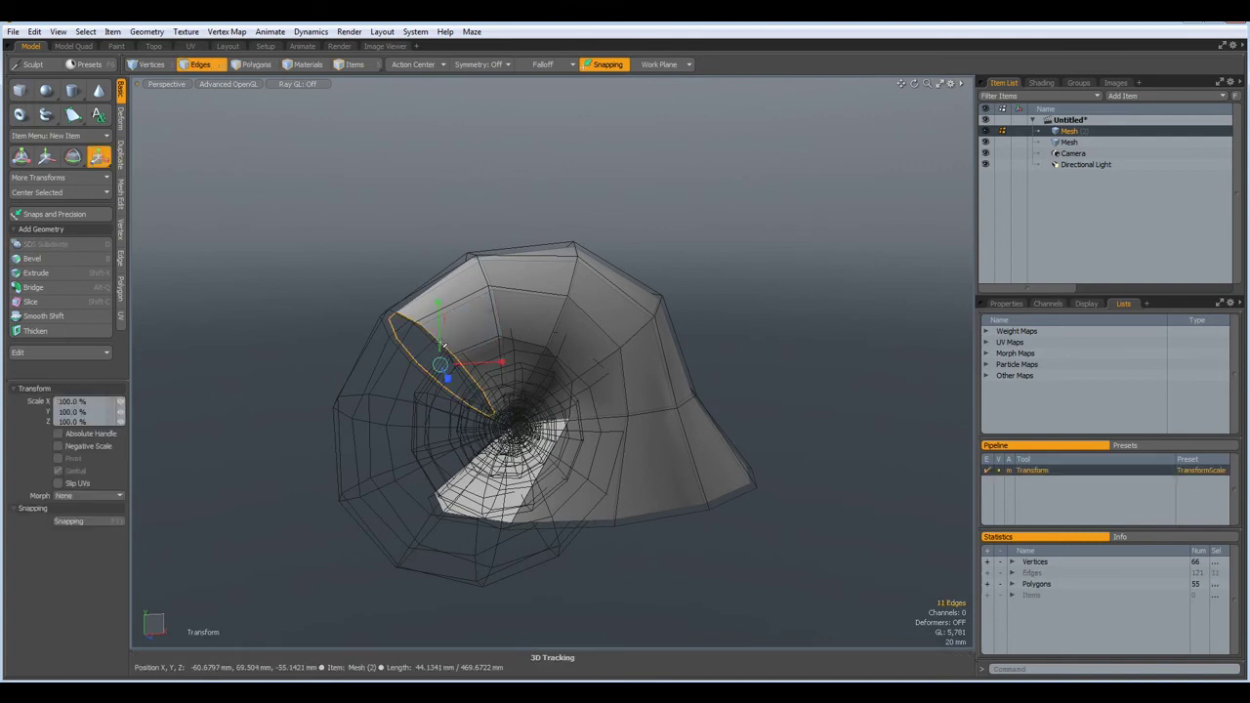
click(416, 68)
click(415, 78)
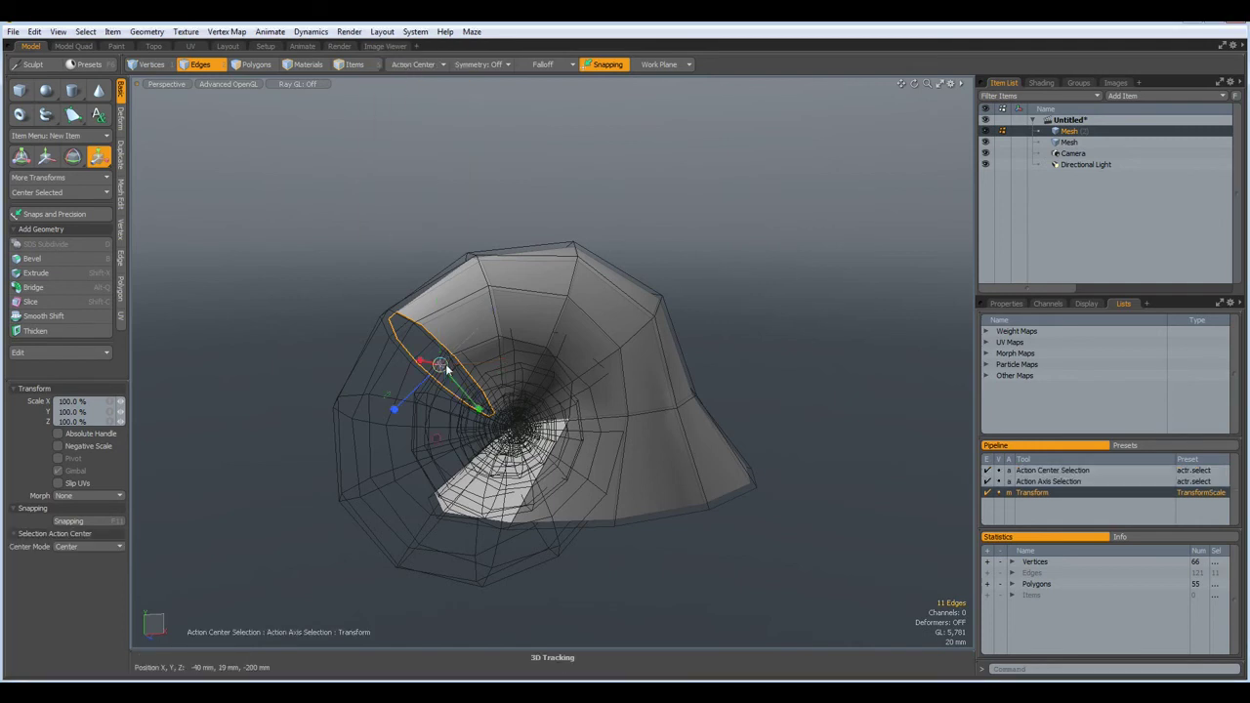
drag(440, 364, 431, 364)
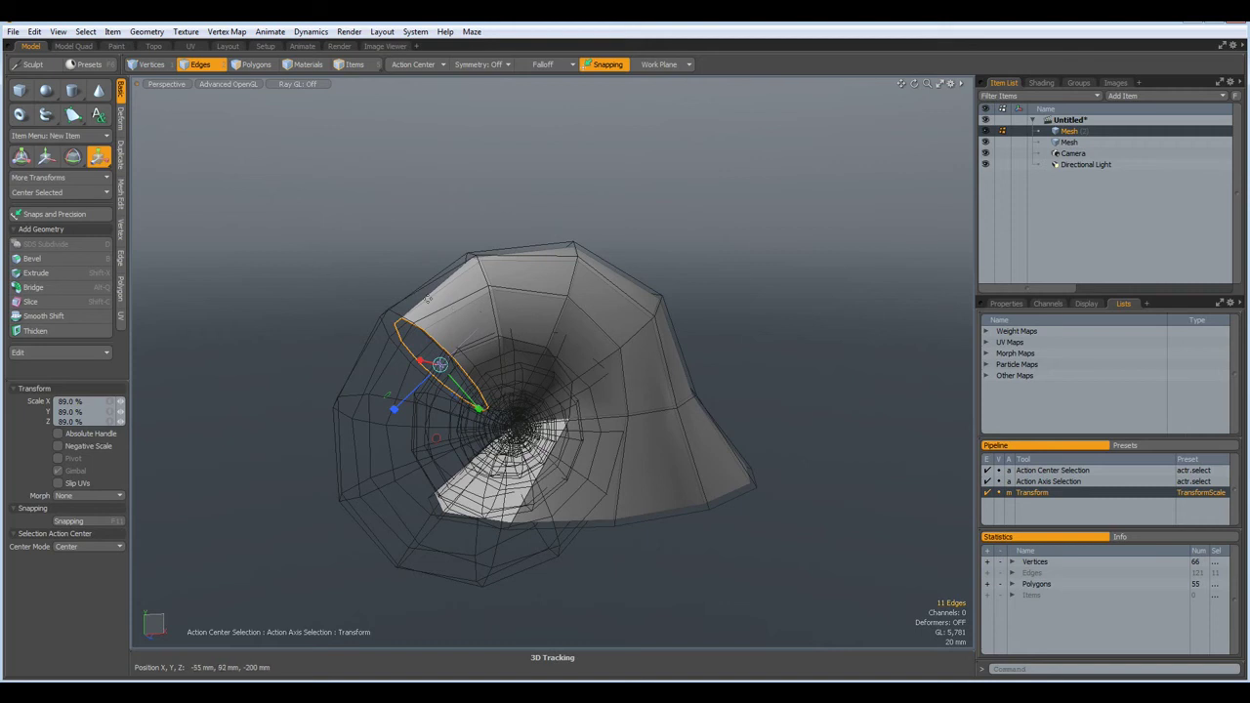
key(space)
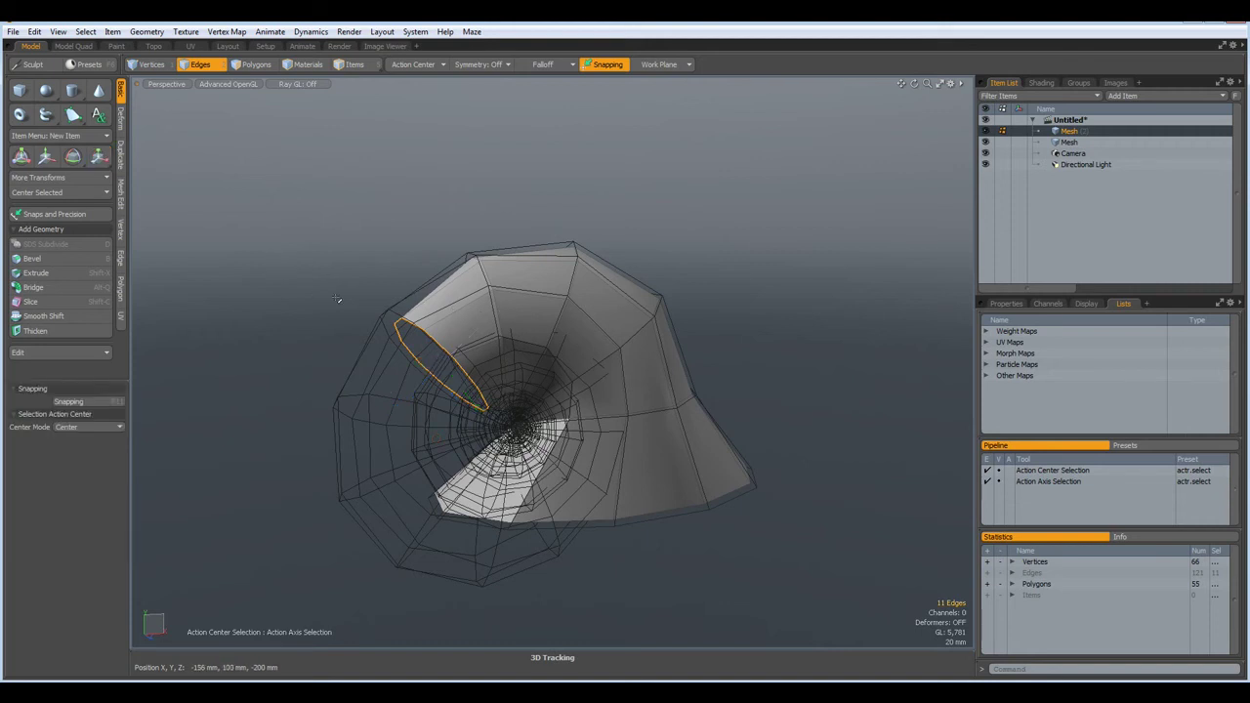
In the front view, select the copy's border edges at the shell opening and move them -4 mm along Z.
alt+drag(866, 417, 769, 425)
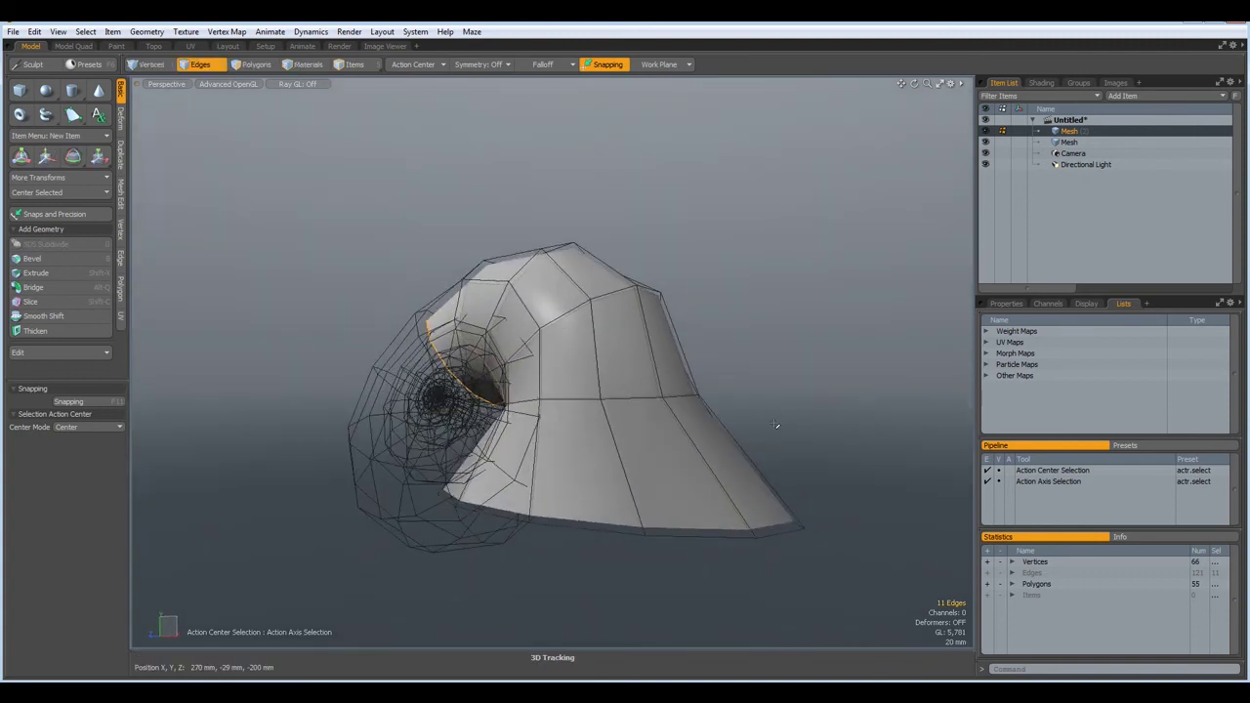
key(KP_2)
key(3)
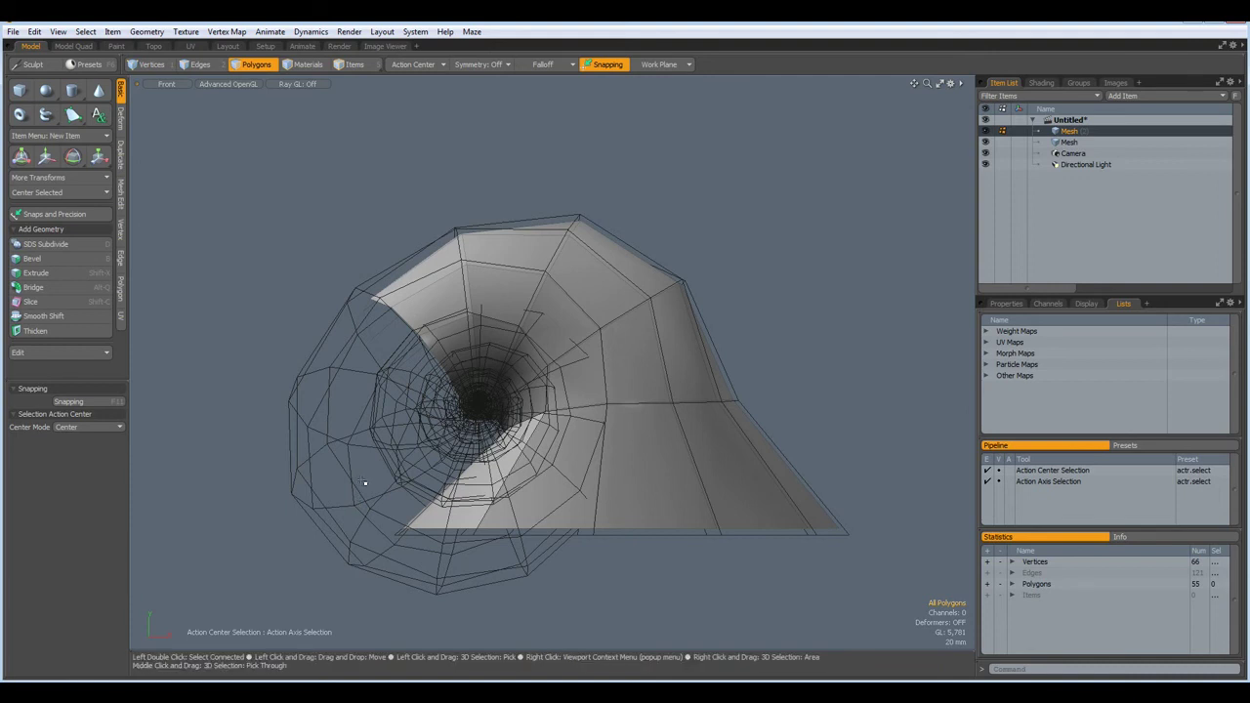
key(2)
right_drag(361, 479, 901, 615)
right_drag(901, 615, 902, 615)
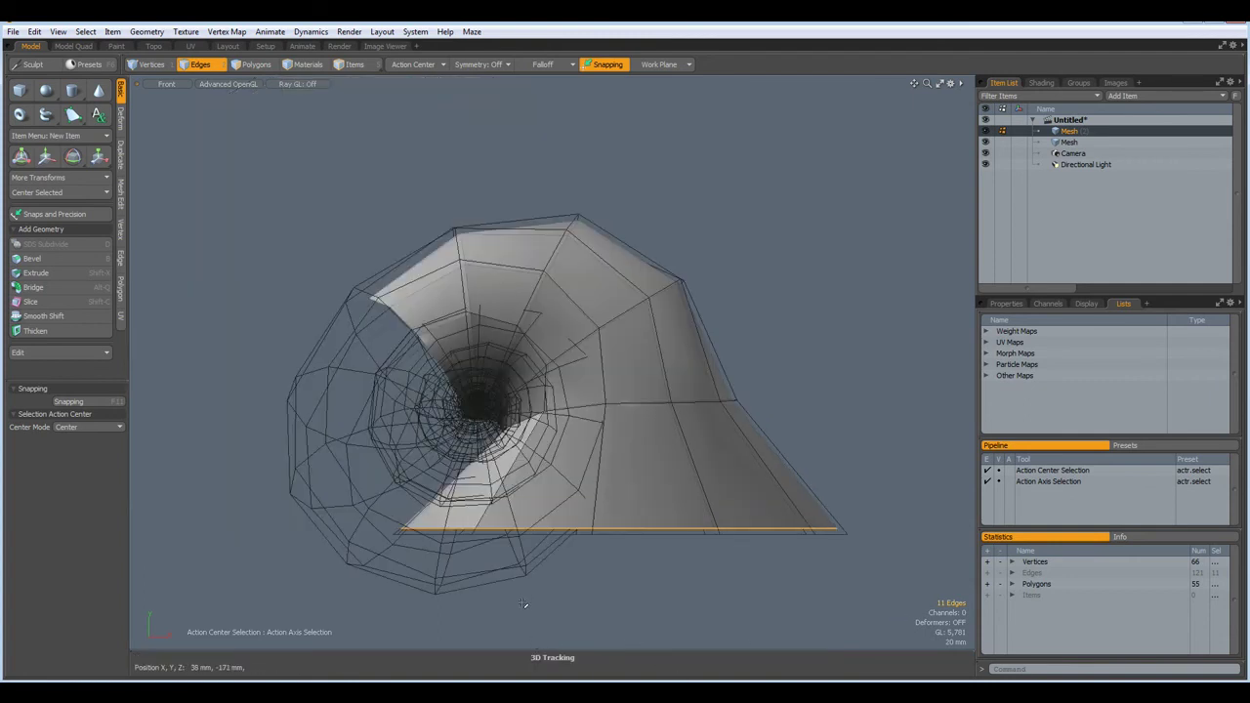
key(w)
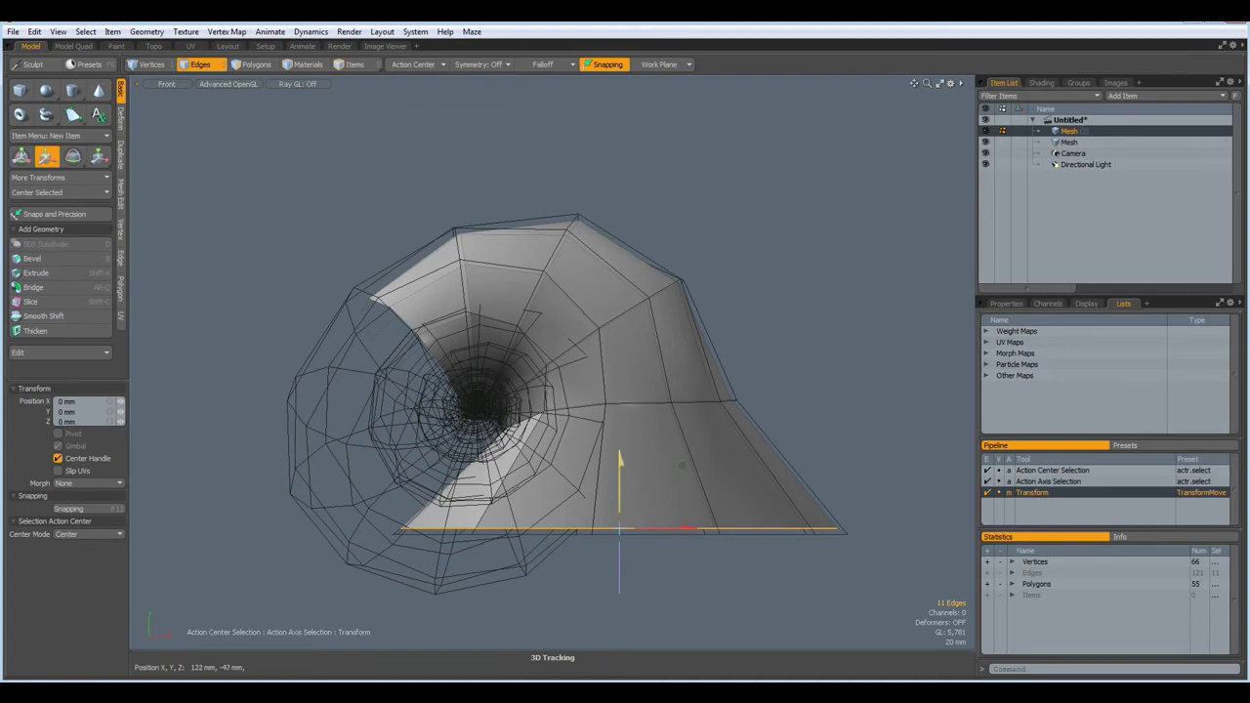
drag(682, 466, 683, 470)
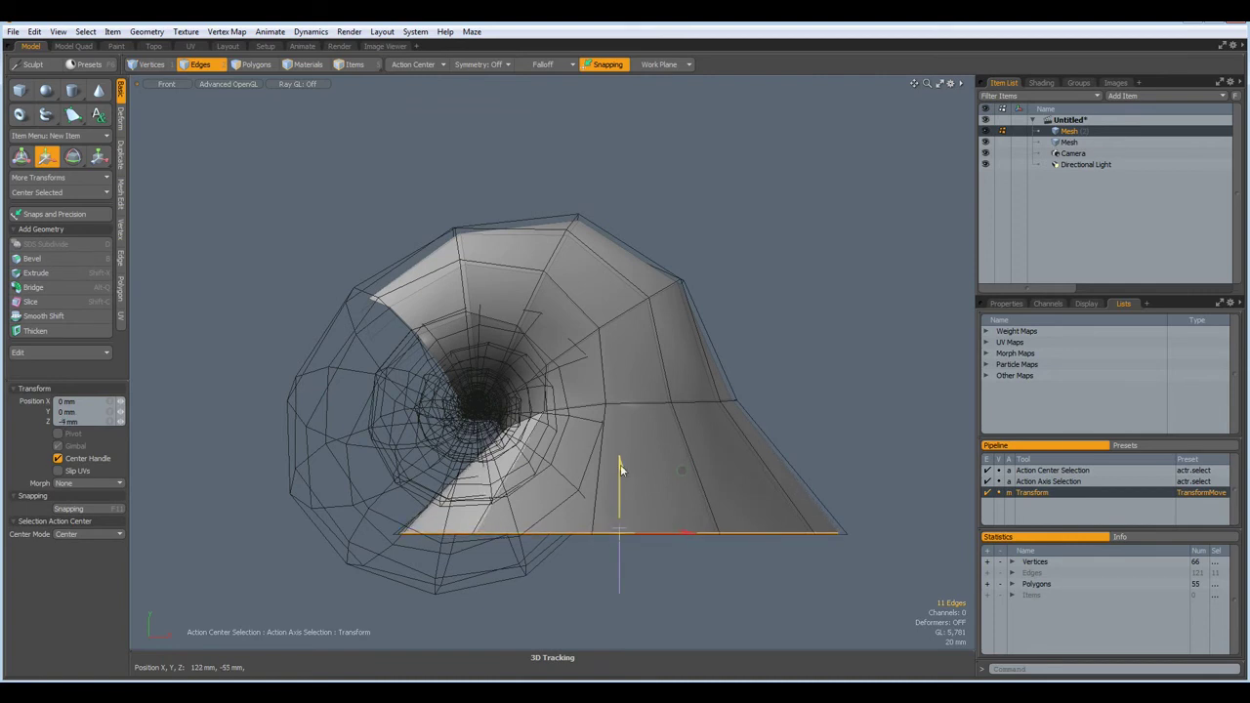
Scale the copy's opening edges to 93% along X, and clear the selection.
key(r)
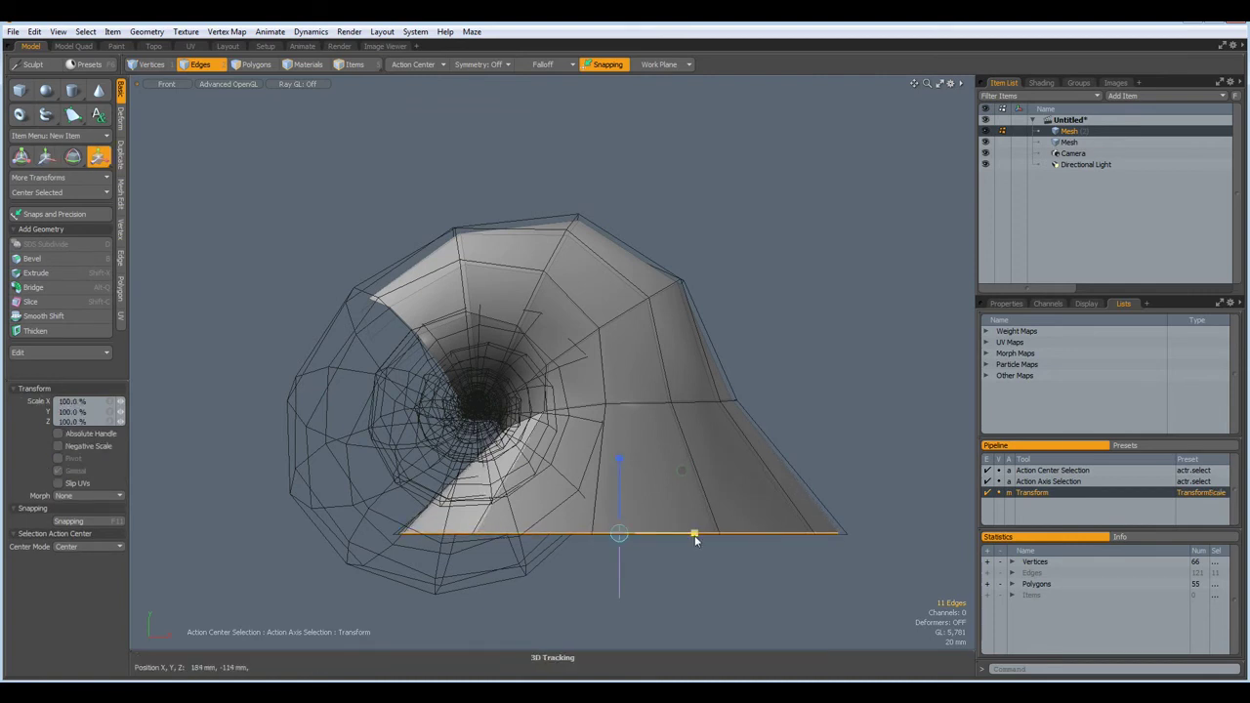
drag(691, 534, 688, 533)
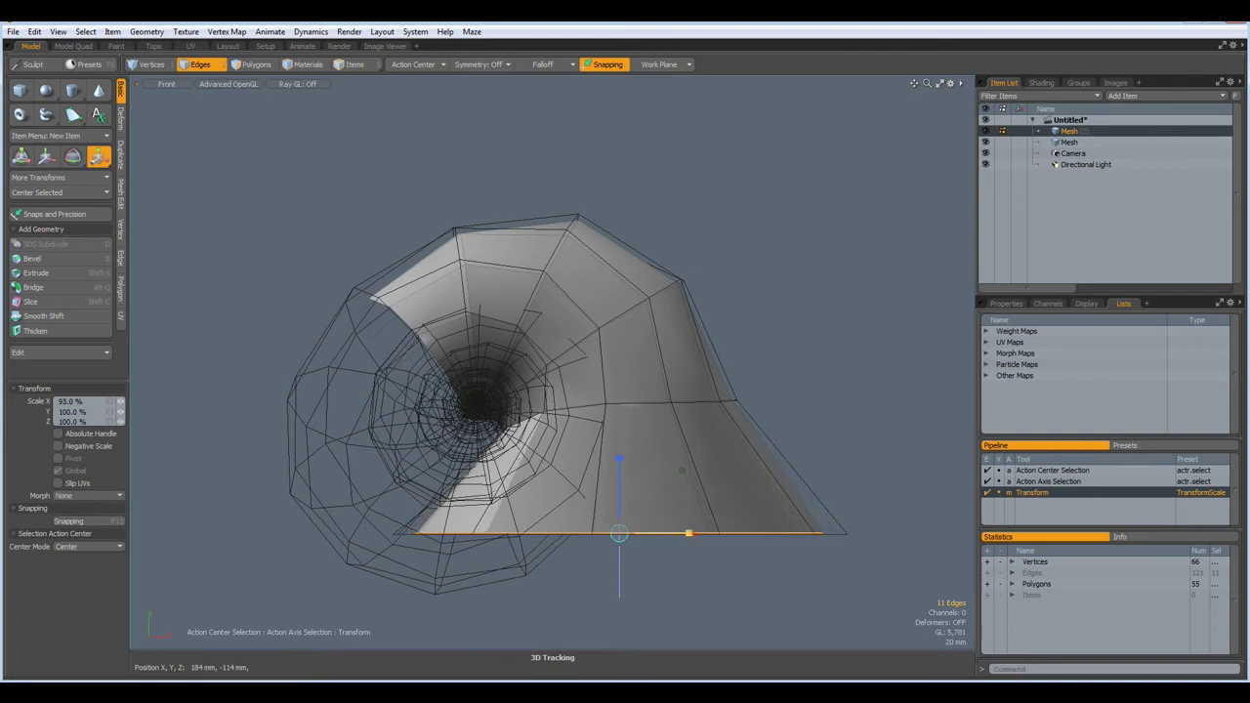
key(space)
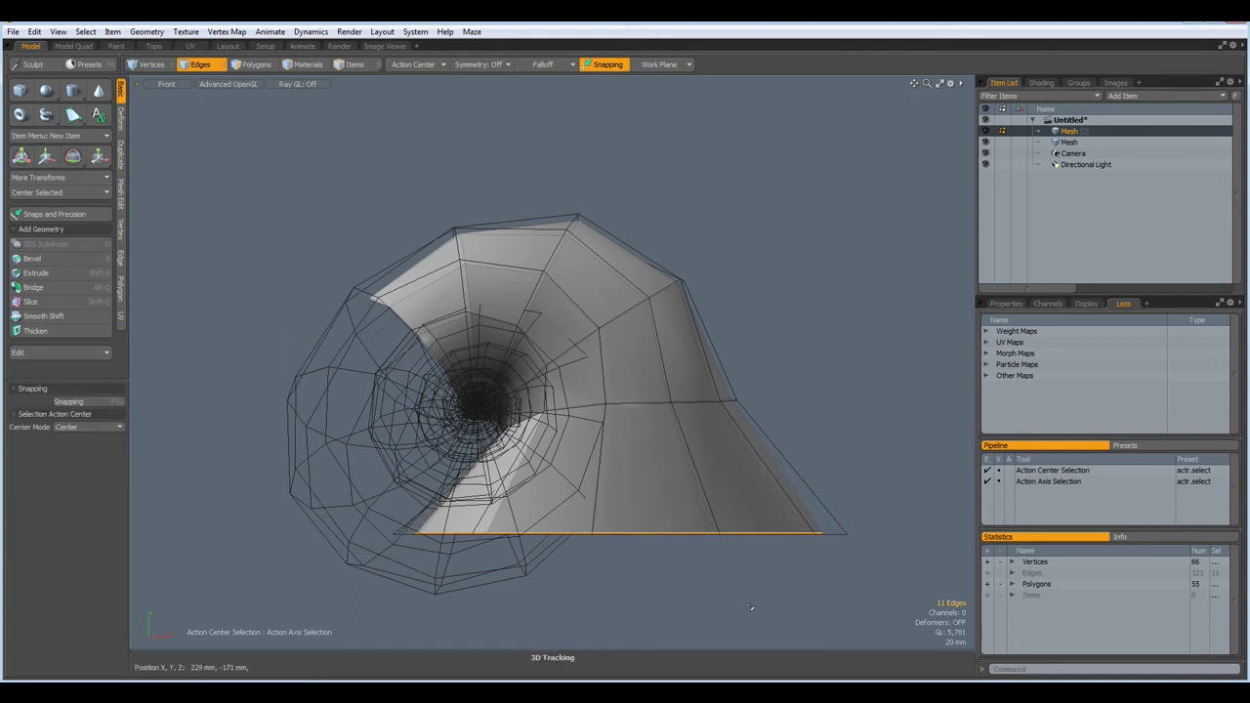
click(747, 641)
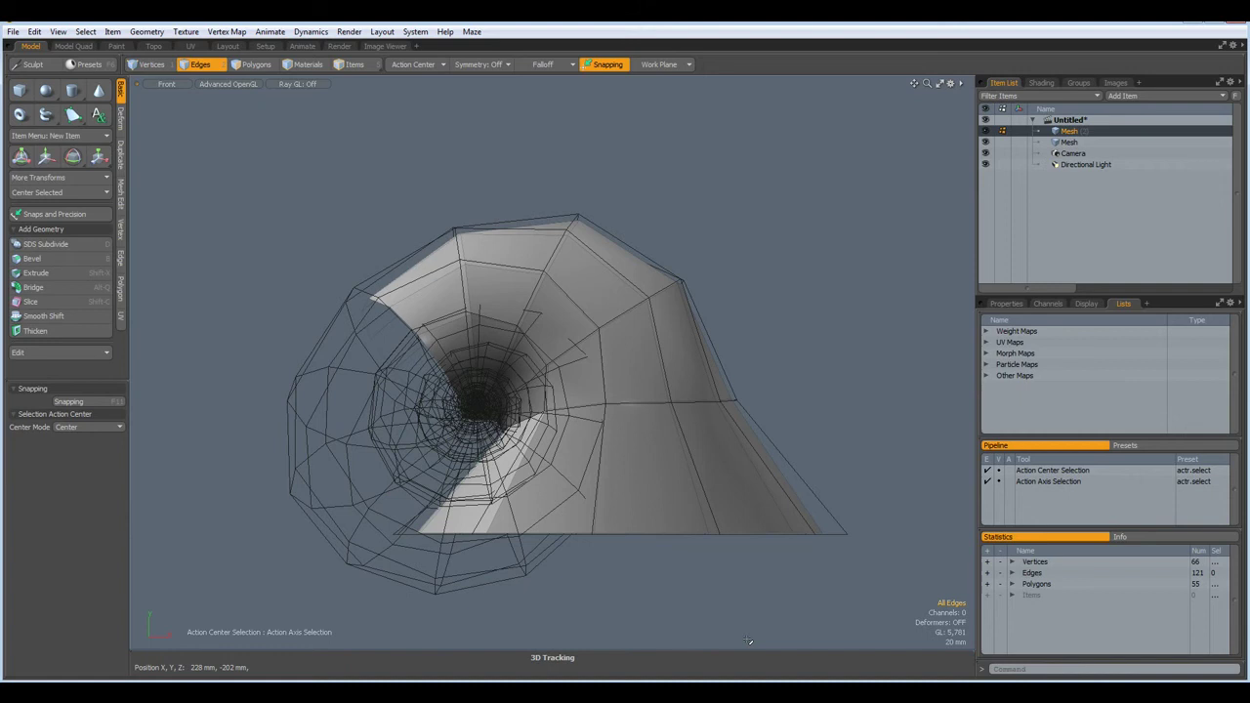
Flip the copy's polygons inward, and cut and paste the whole section into the original shell mesh.
key(f)
key(3)
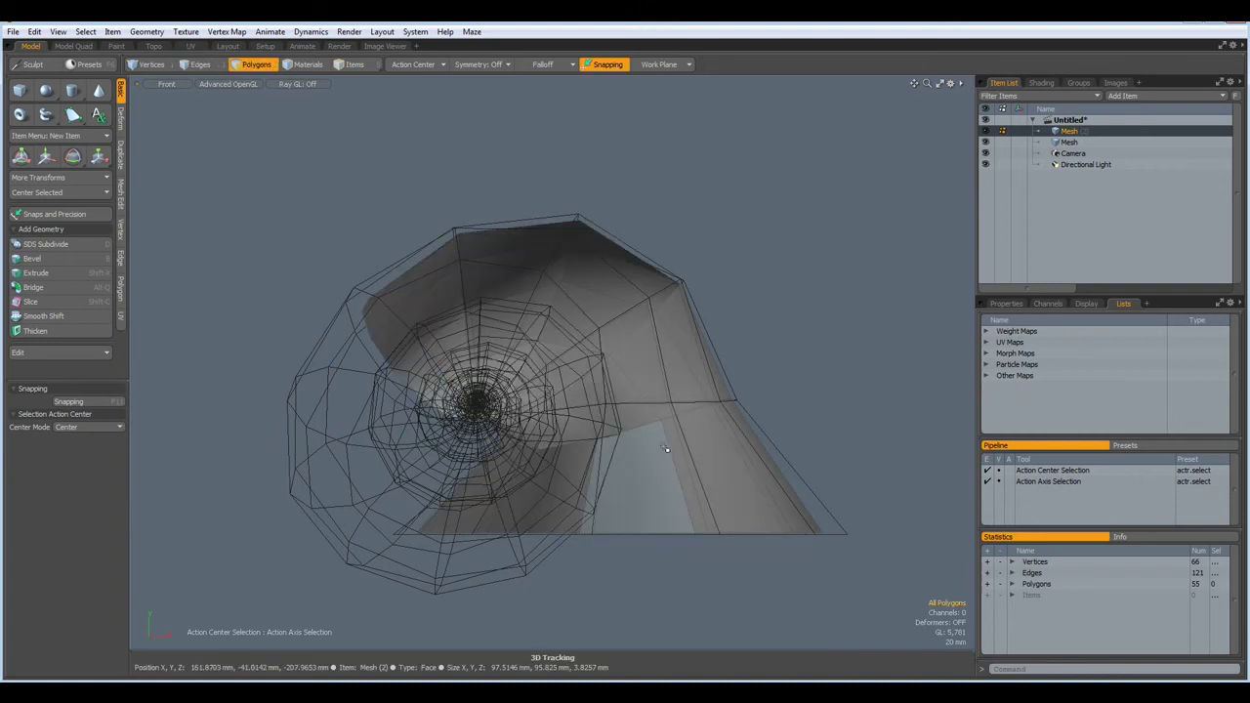
double_click(662, 446)
key(ctrl+x)
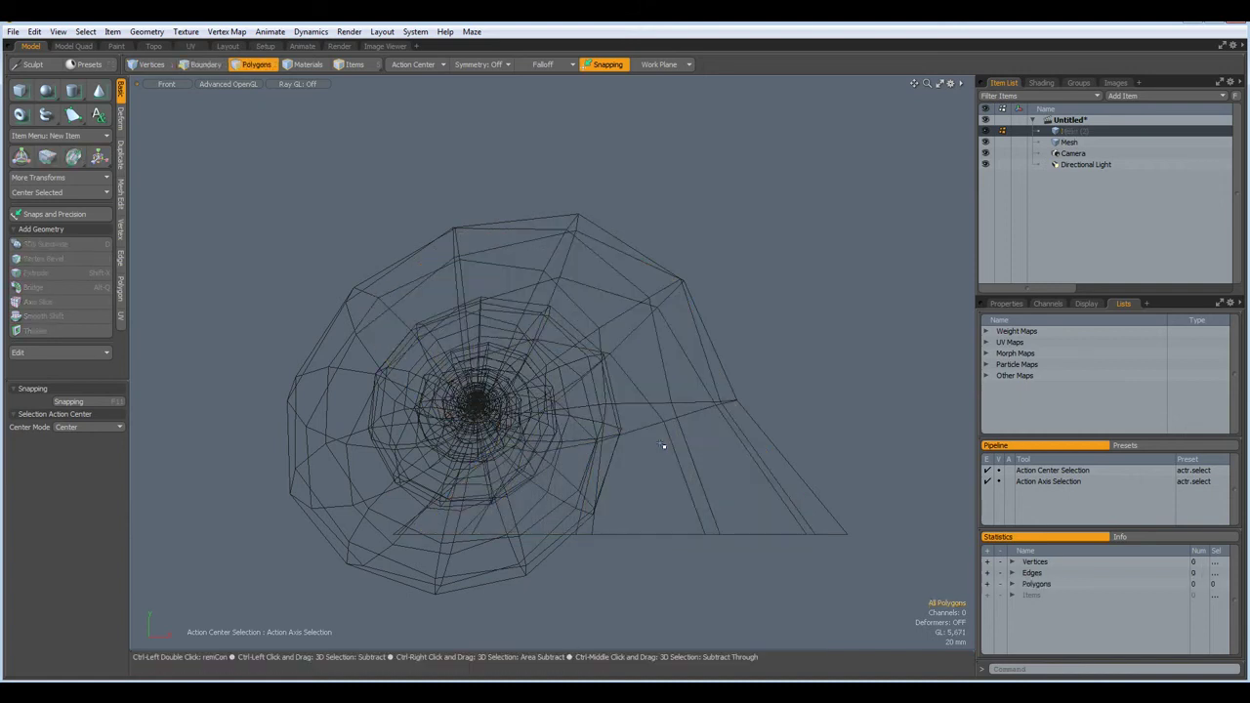
click(1066, 142)
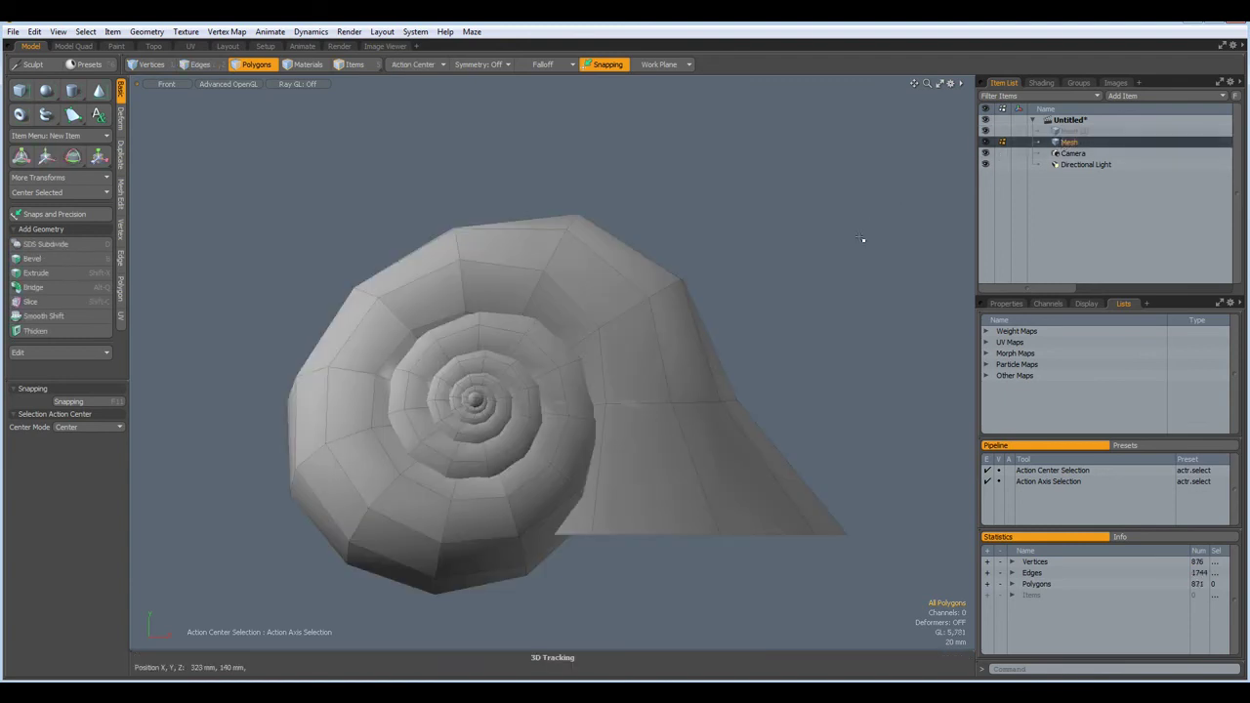
Select the outer and inner border edge loops at the shell opening and bridge them into a closed rim.
key(ctrl+space)
click(889, 228)
alt+drag(717, 338, 645, 368)
key(3)
scroll(645, 368, up, 3)
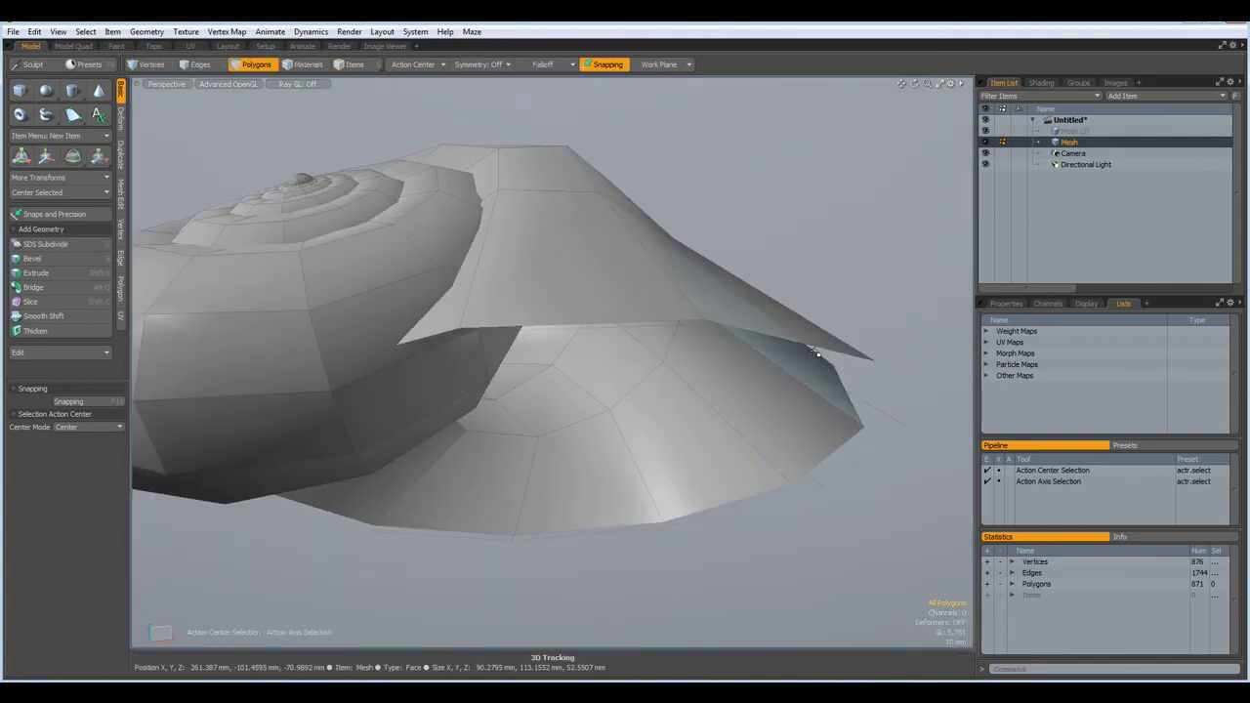
key(2)
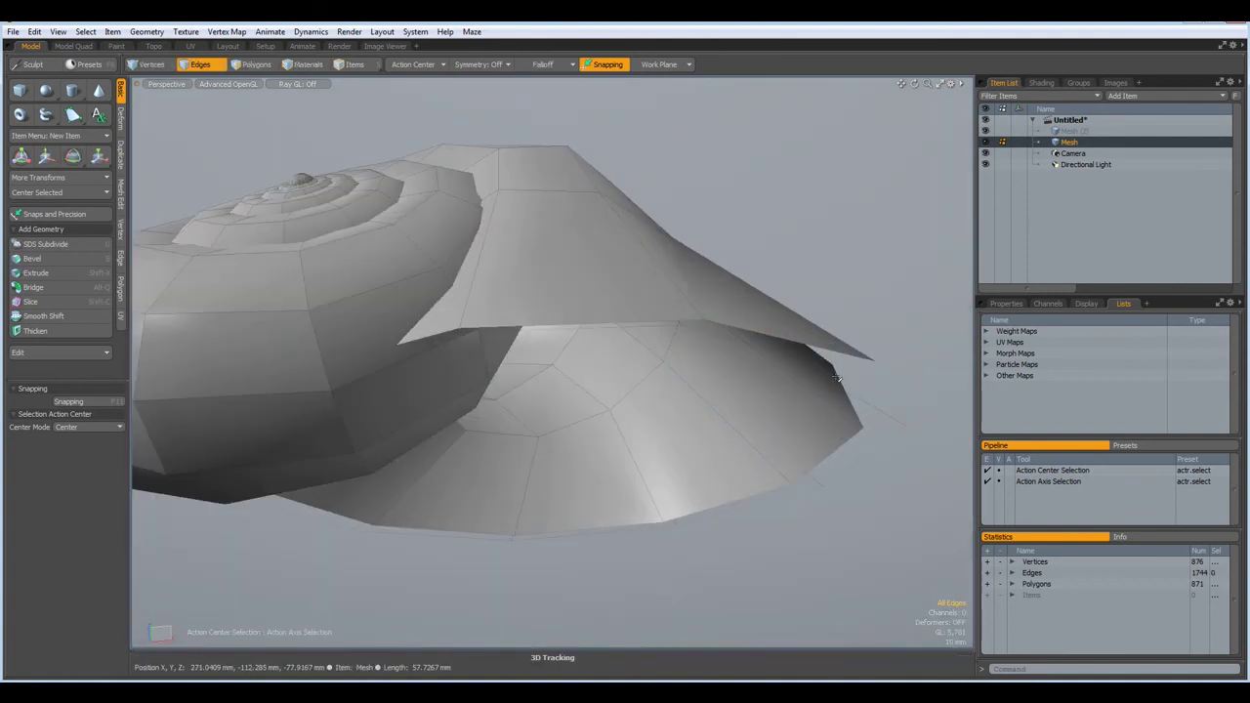
double_click(839, 379)
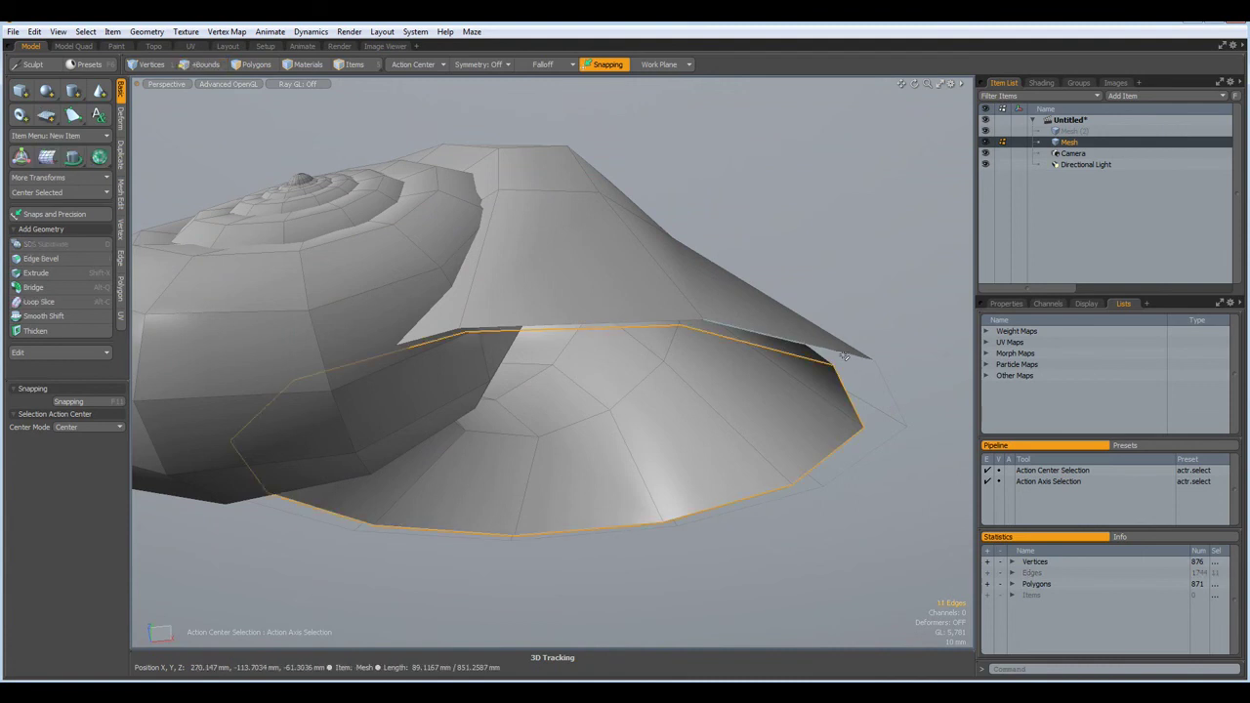
shift+double_click(834, 351)
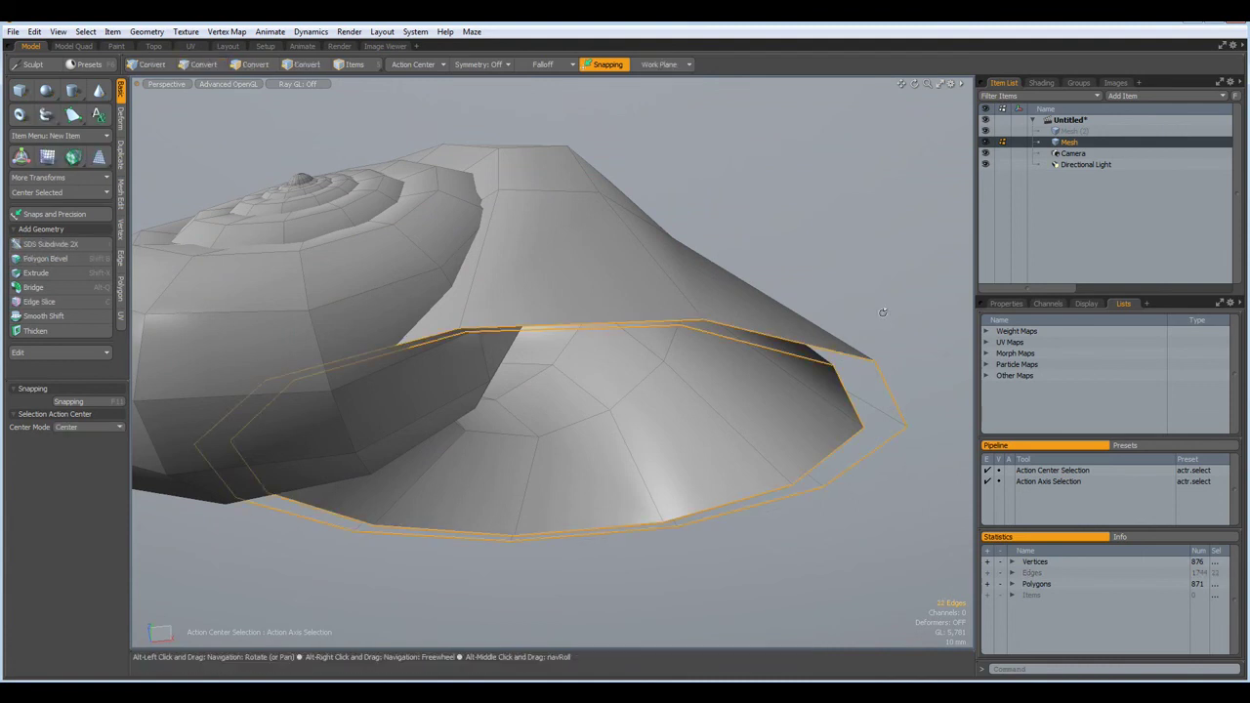
key(alt+g)
key(space)
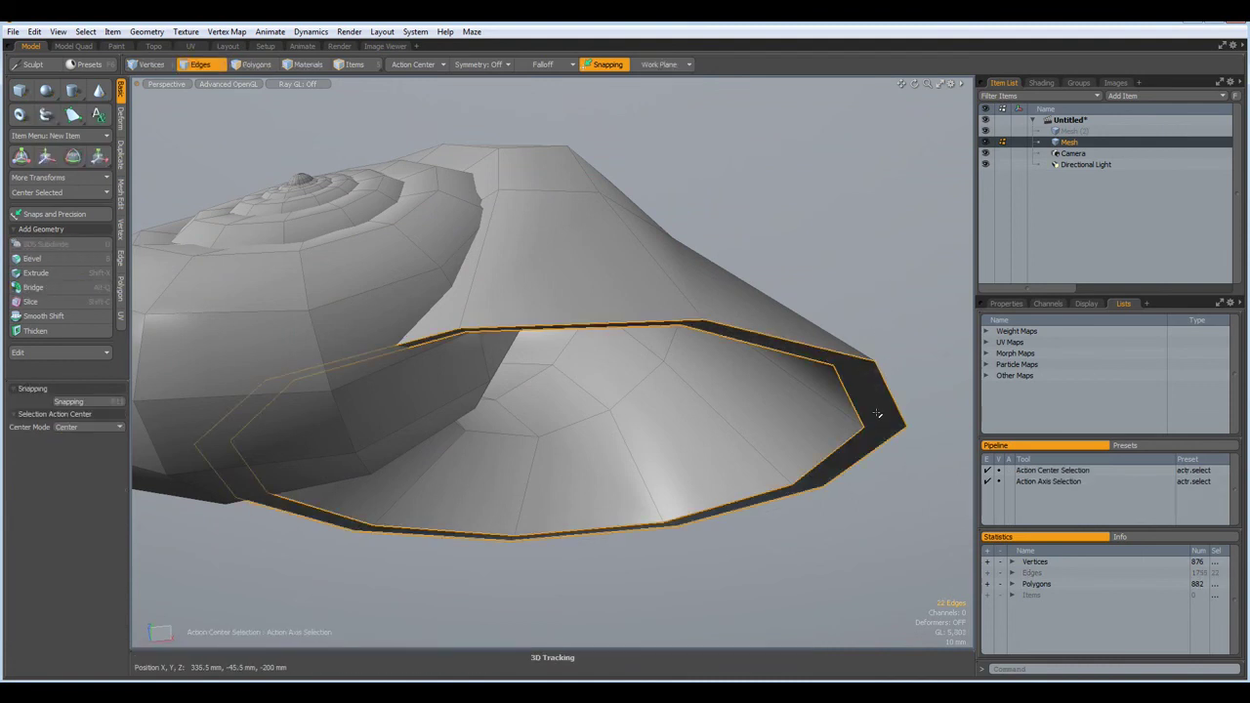
Loop Slice the new rim faces uniformly with a count of 2.
click(871, 430)
key(alt+c)
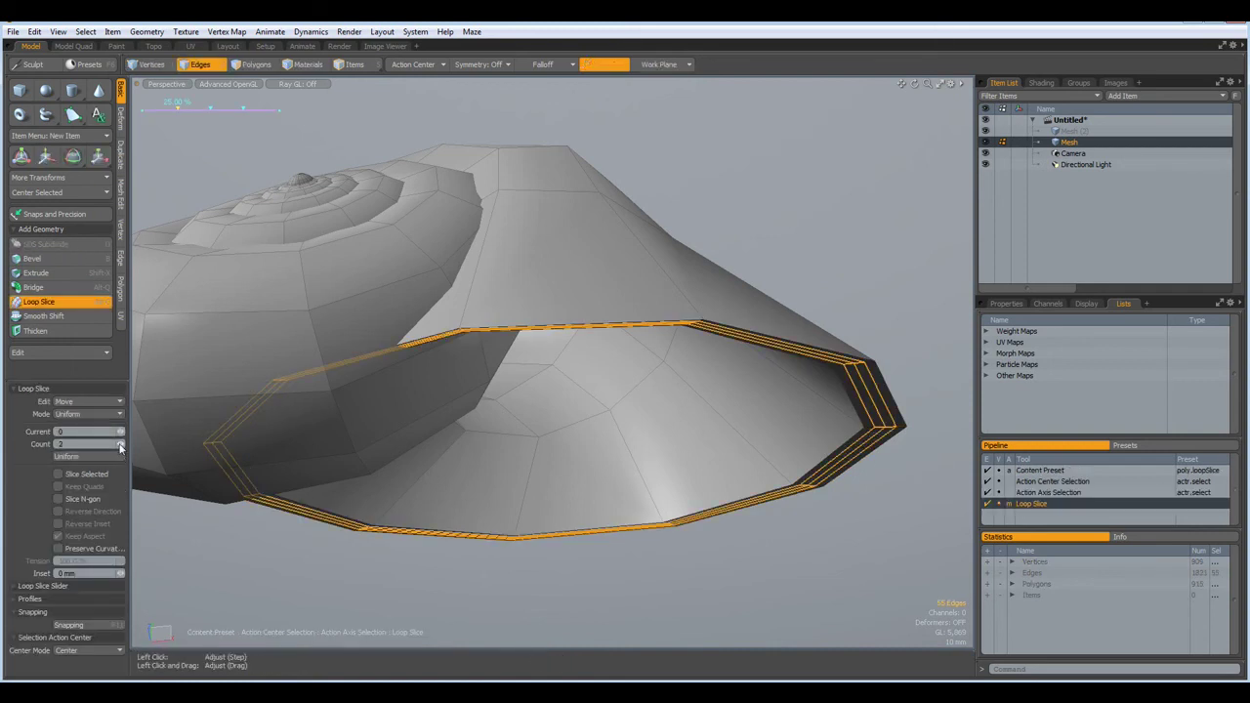
click(121, 447)
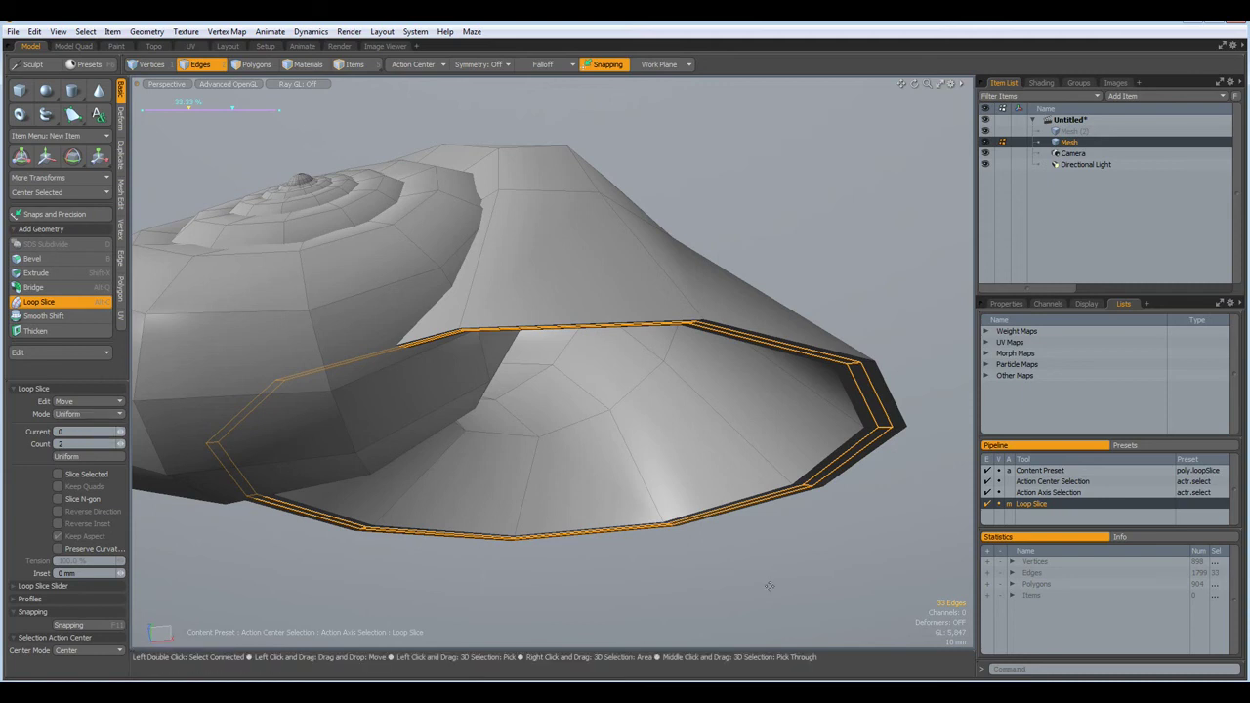
key(space)
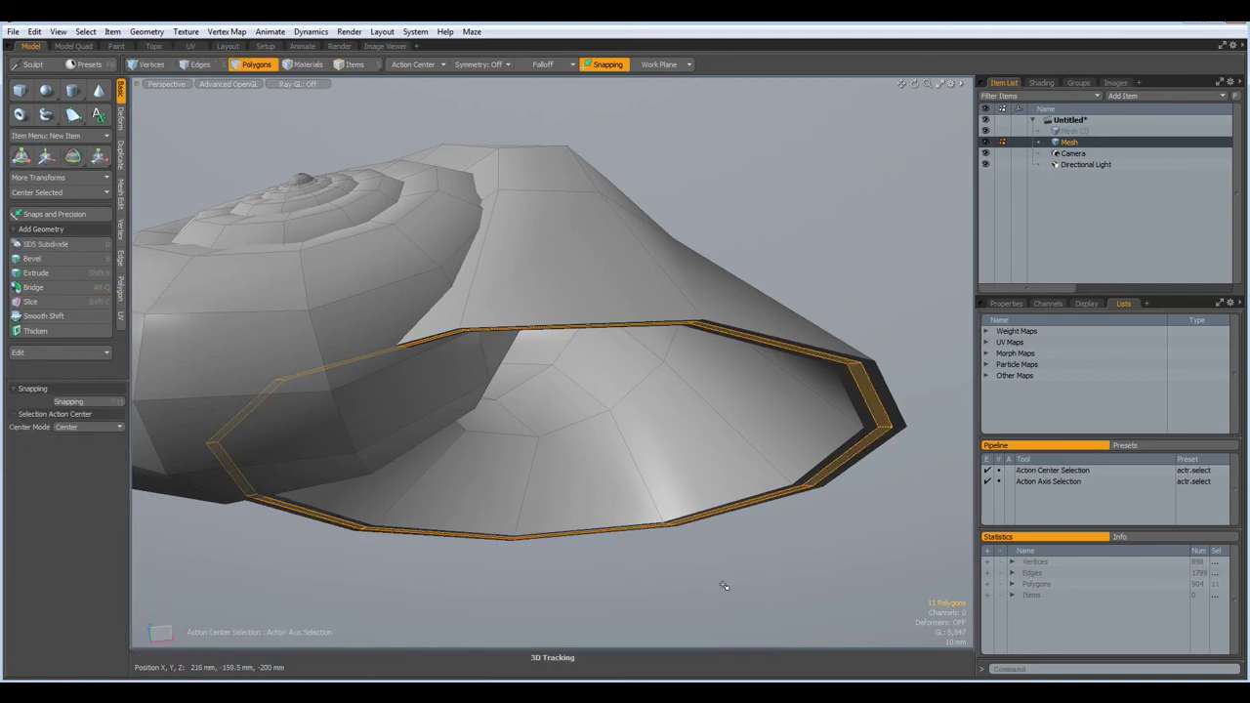
With the middle ring of rim polygons selected, move it slightly outward from the shell opening to form a lip.
alt+drag(770, 584, 663, 548)
key(w)
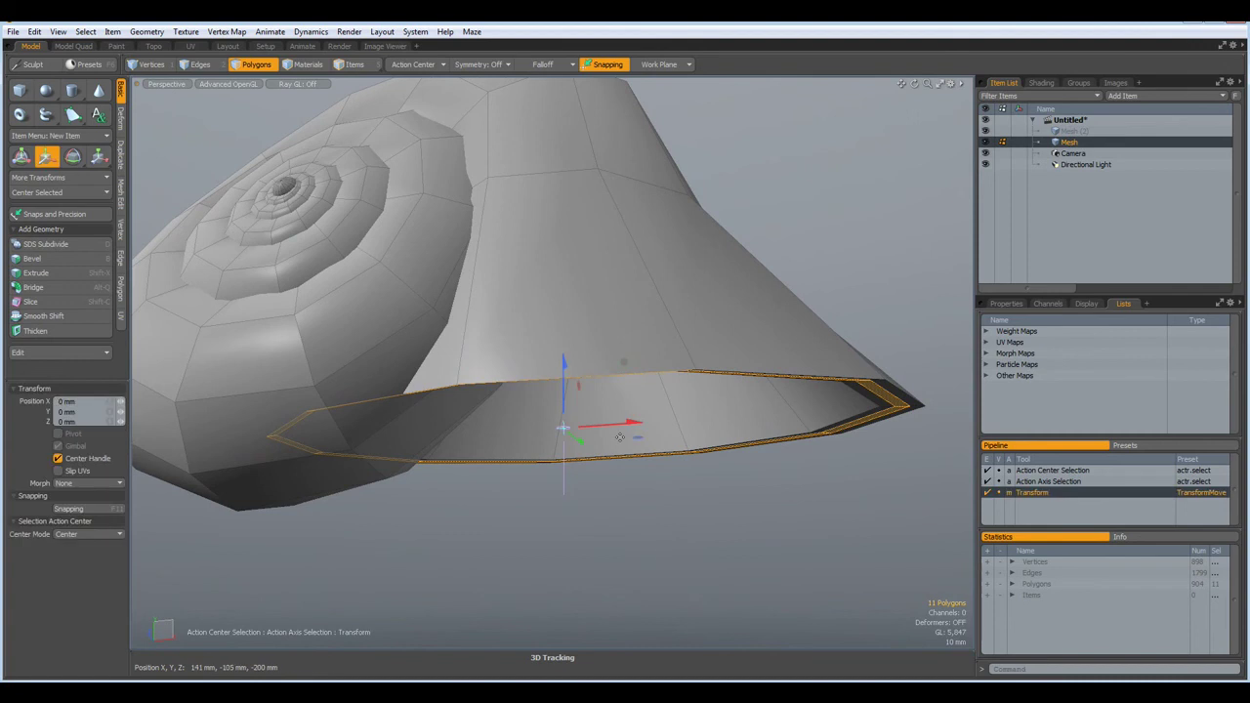
drag(564, 365, 563, 367)
drag(563, 428, 563, 441)
key(q)
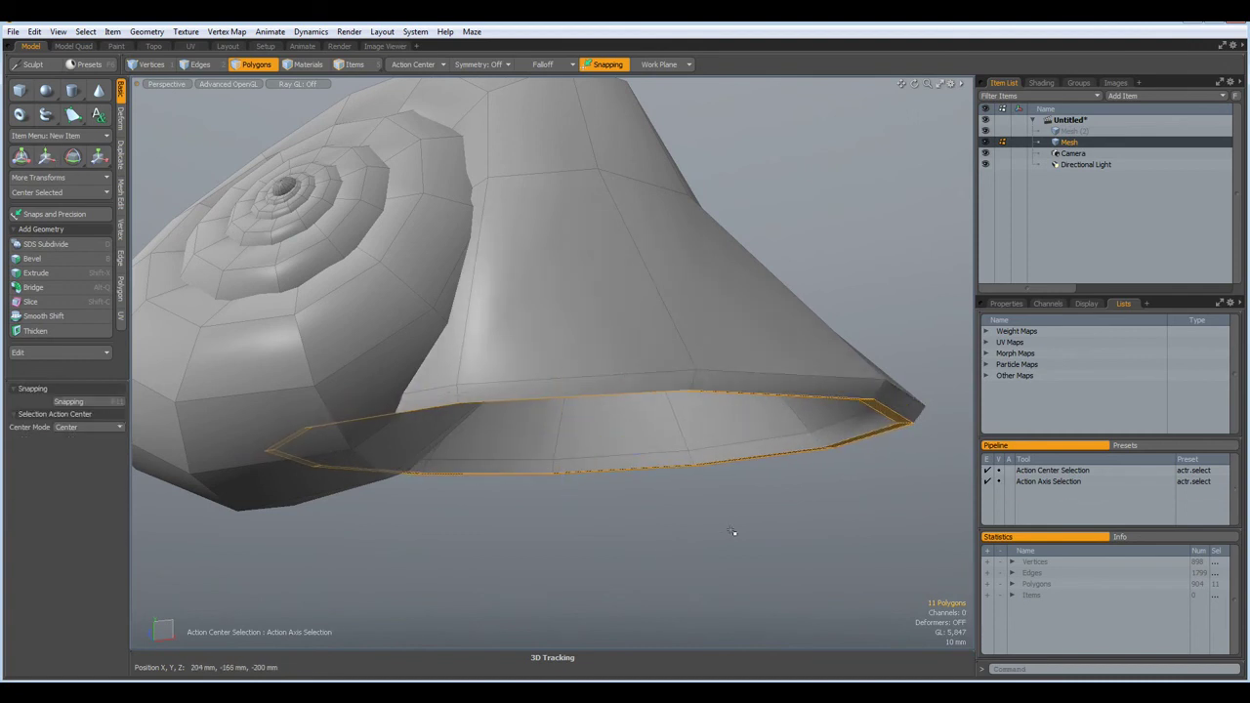
Clear the polygon selection and turn on subdivision smoothing for the whole shell.
click(748, 532)
alt+drag(758, 523, 693, 570)
key(Tab)
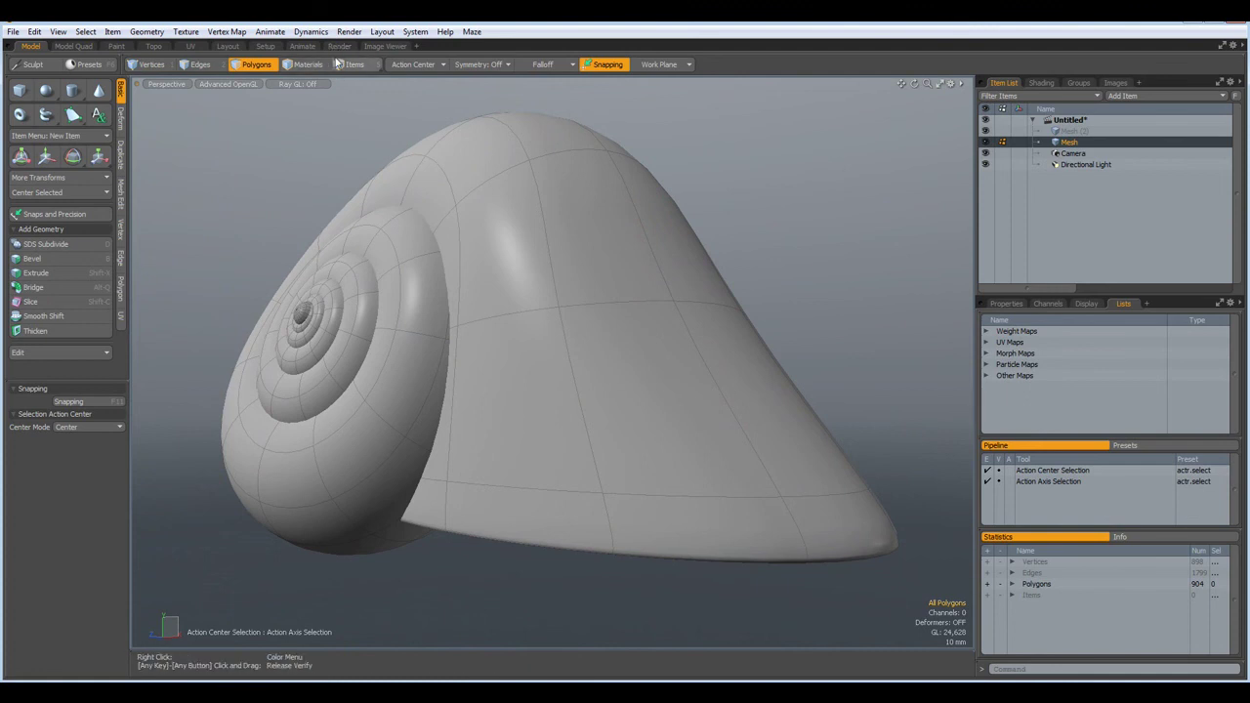
Look through the render camera and frame the shell large, angled to show both the spiral and the opening.
click(164, 84)
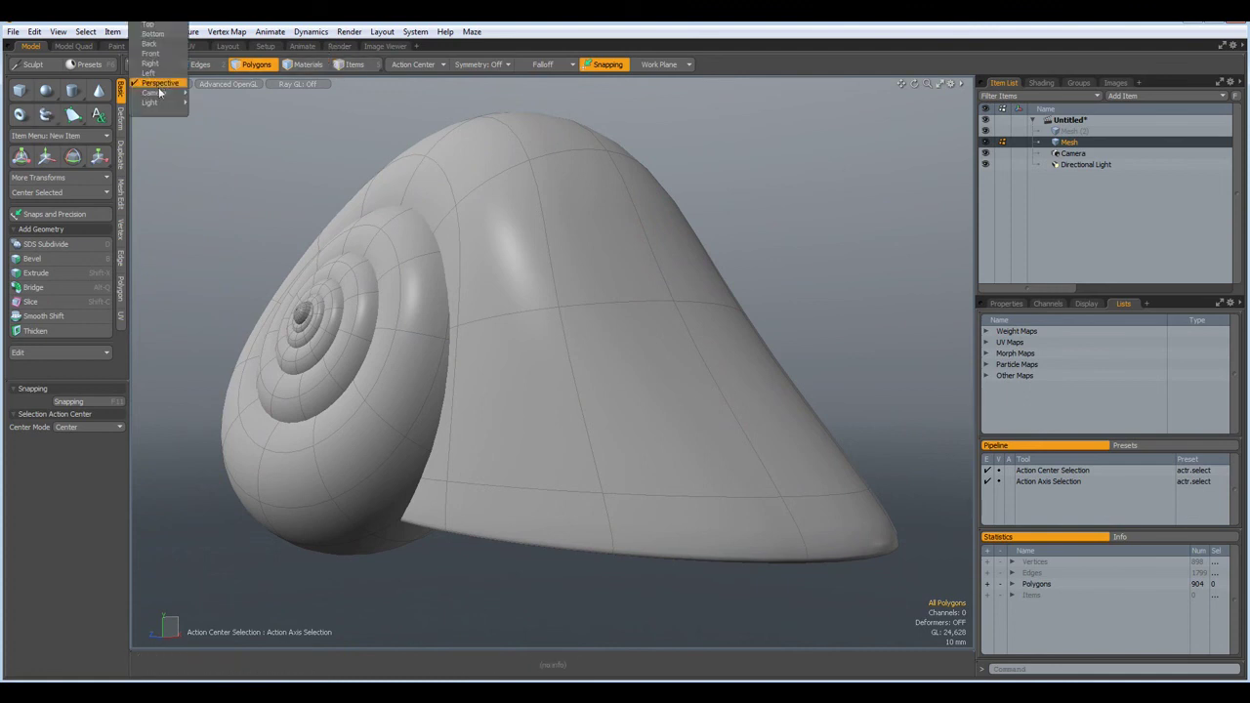
mouse_move(159, 92)
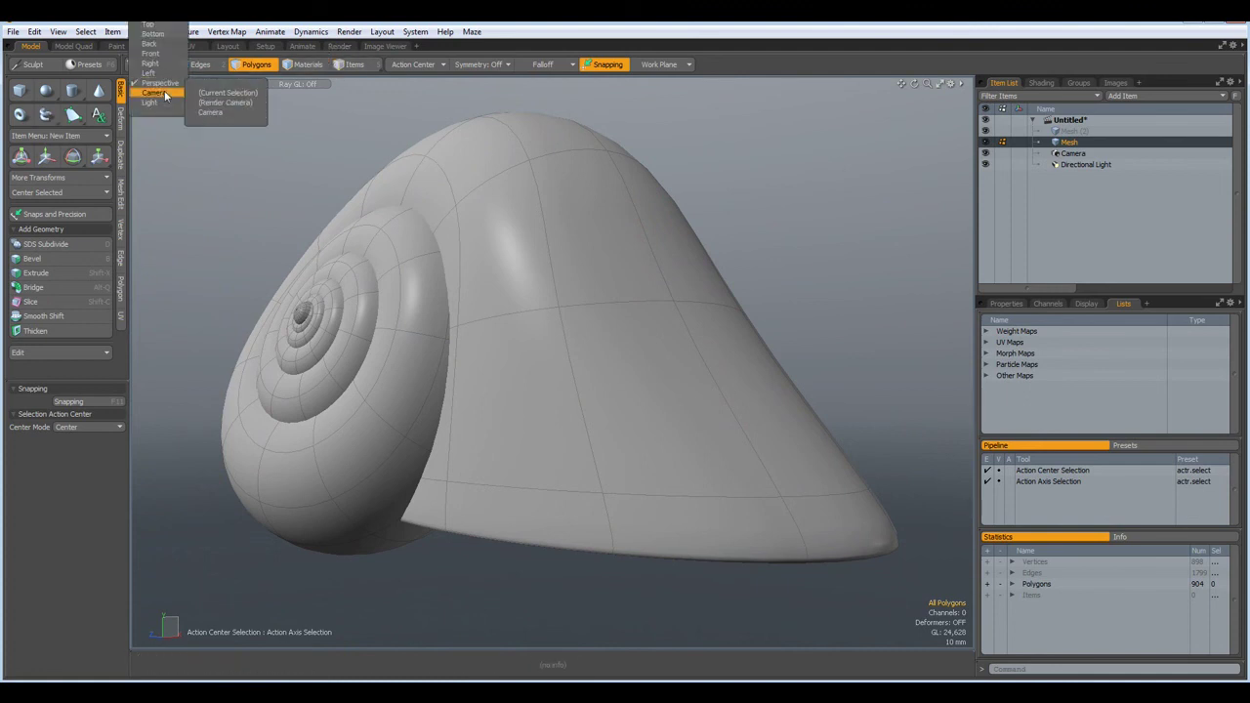
click(232, 105)
key(a)
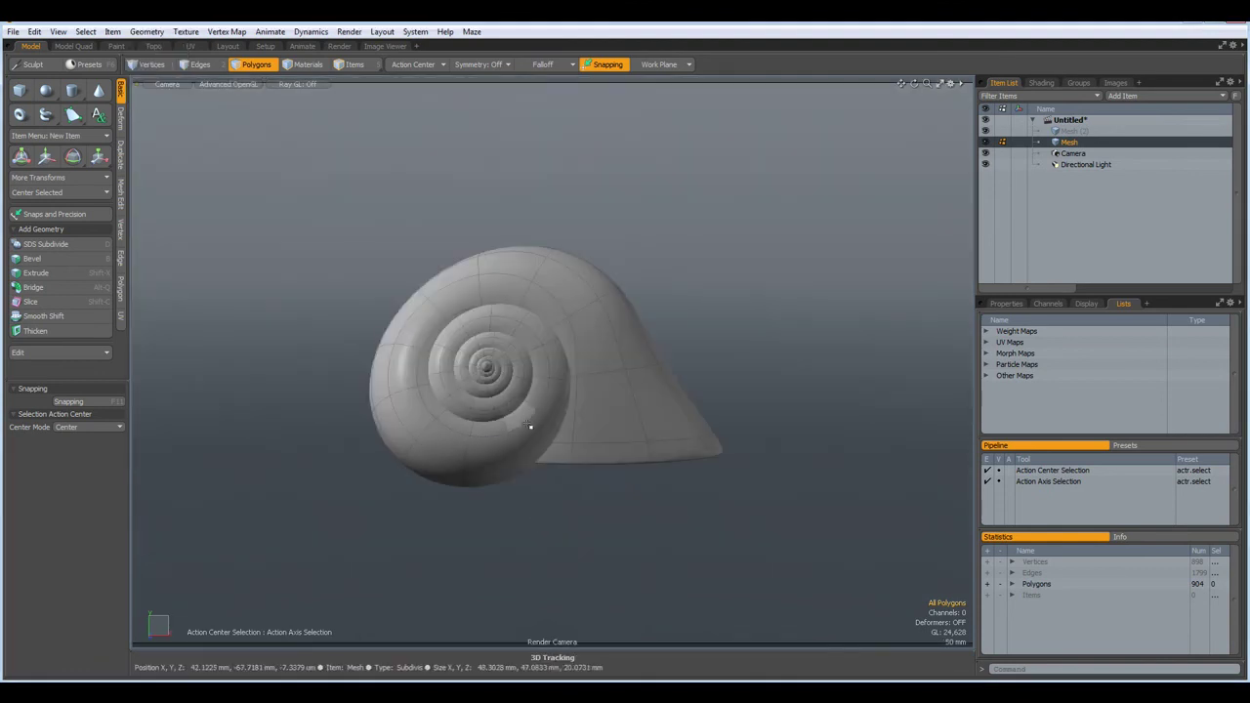
alt+drag(531, 426, 521, 369)
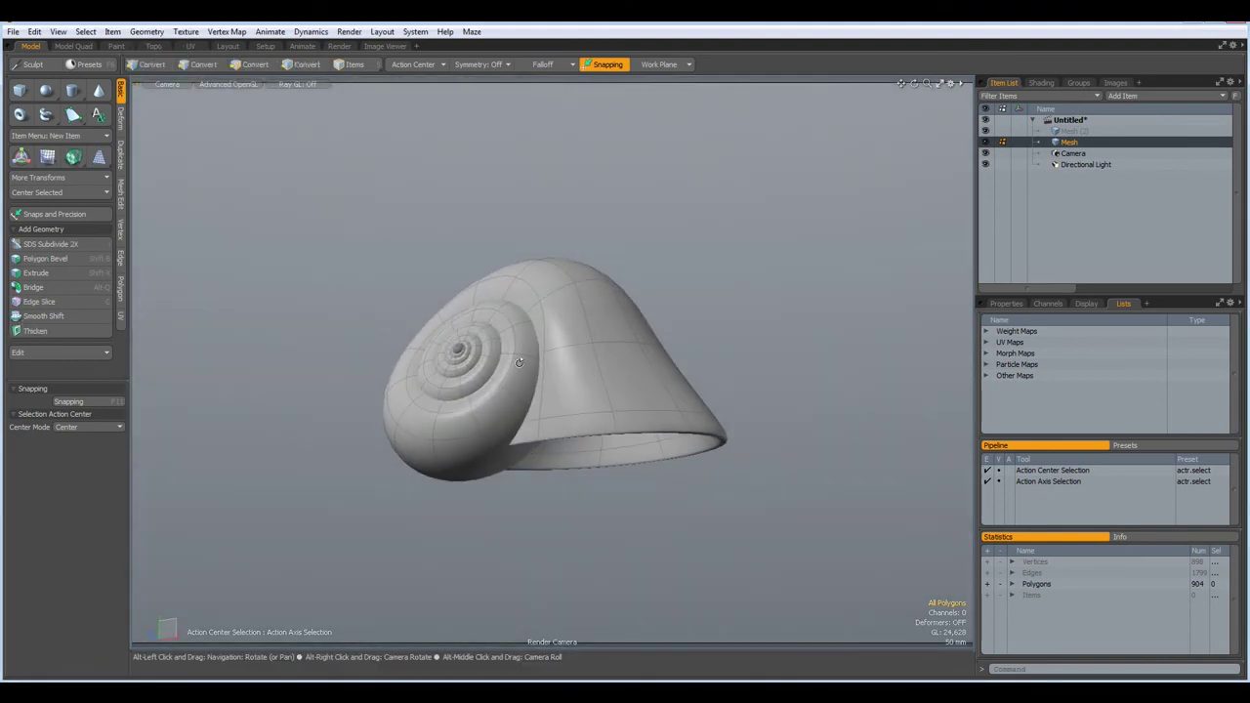
scroll(523, 381, up, 4)
scroll(523, 384, up, 2)
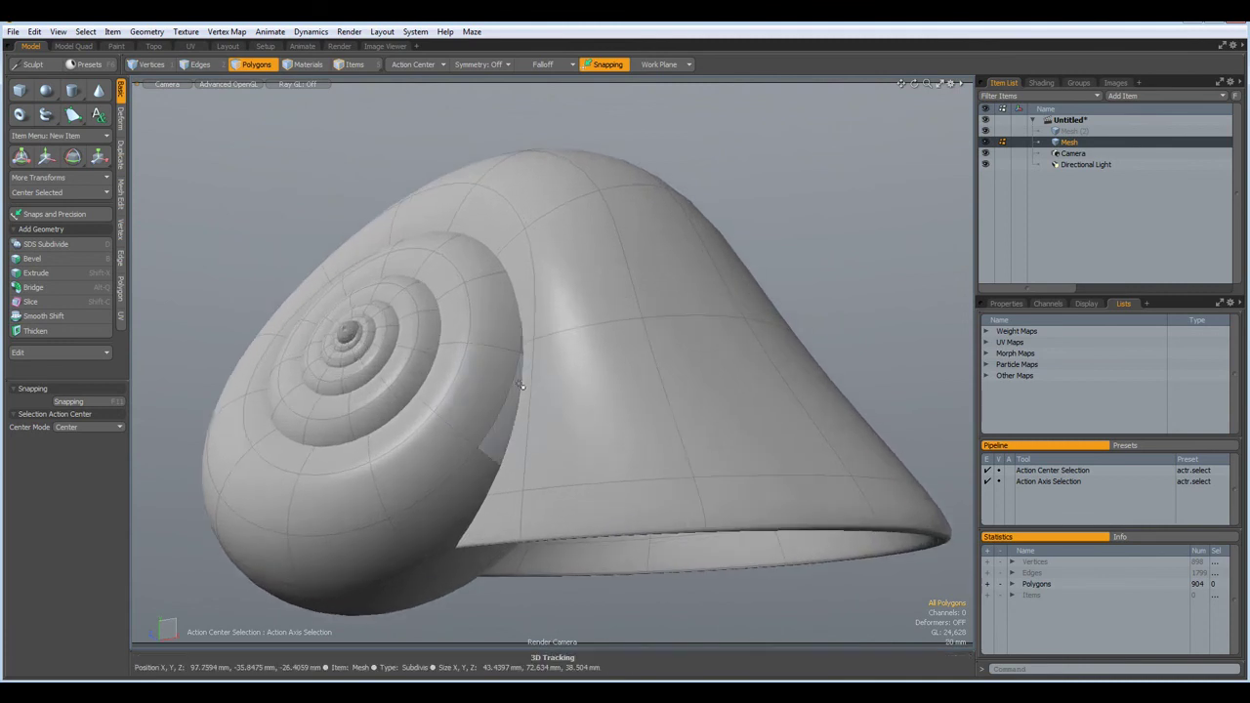
scroll(513, 383, up, 2)
scroll(515, 385, up, 2)
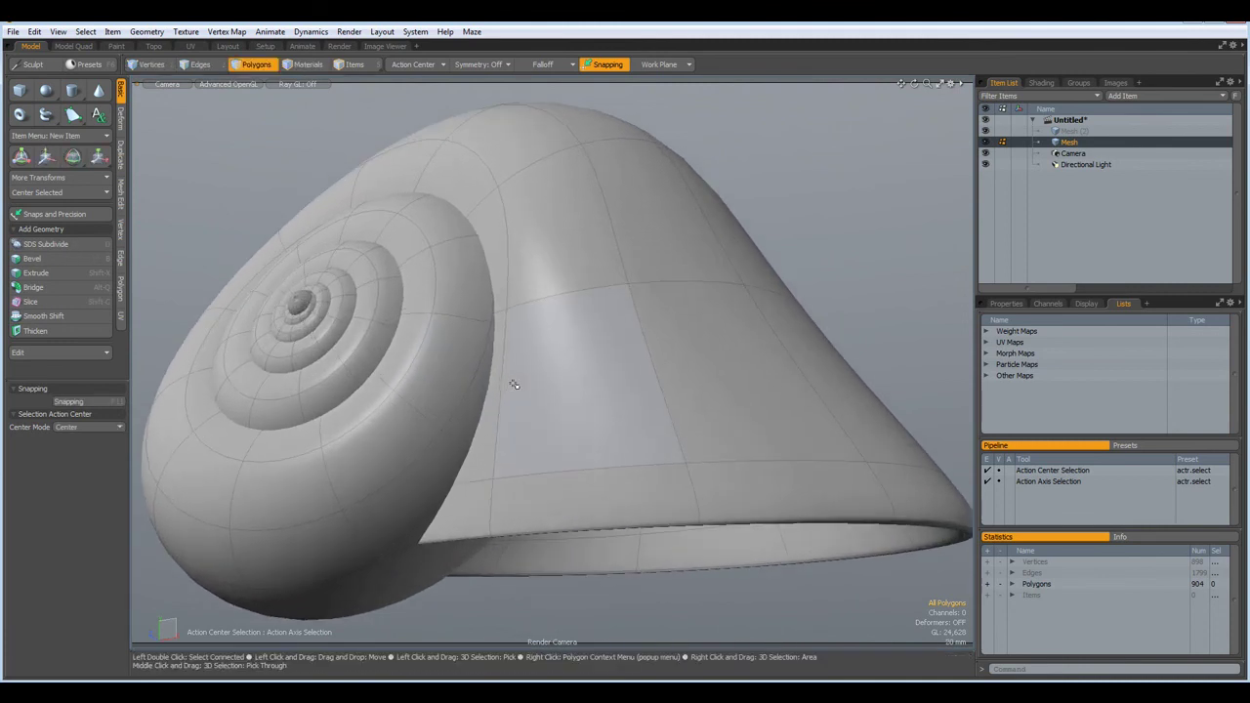
scroll(515, 385, down, 1)
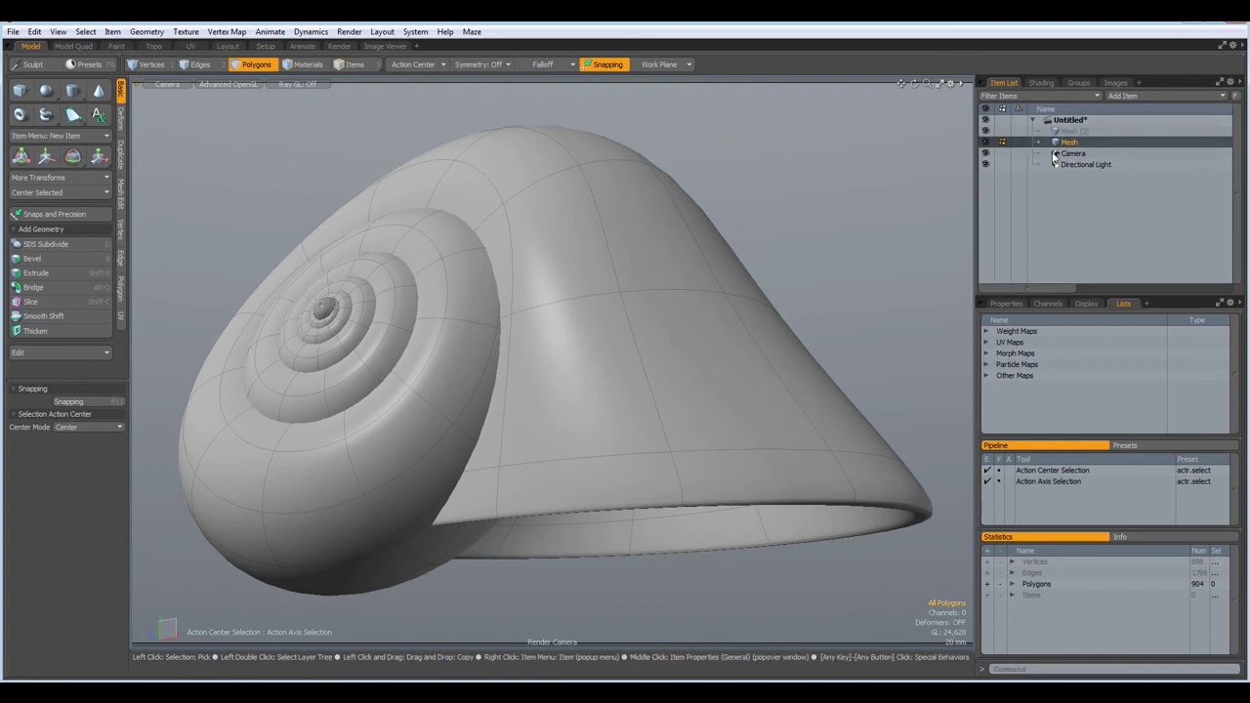
Show the mesh's subdivision properties, and apply the Finished 3D Beech material preset to the shell in the render preview.
click(1006, 304)
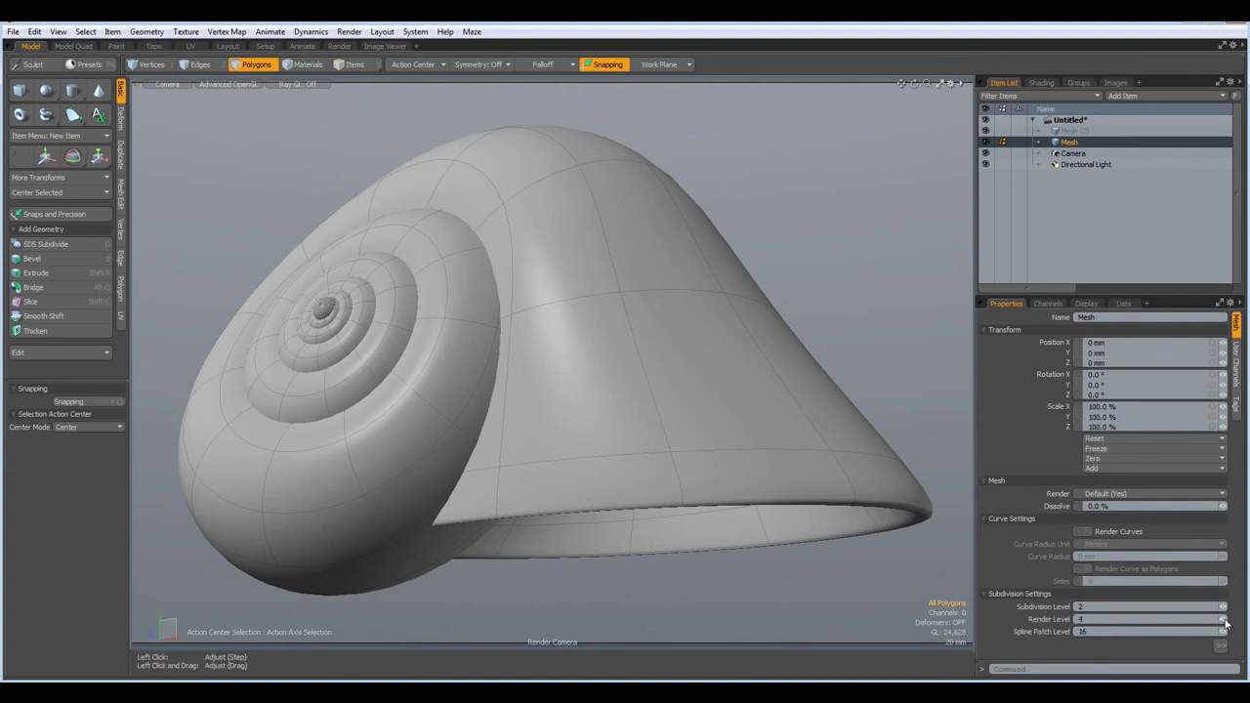
click(339, 46)
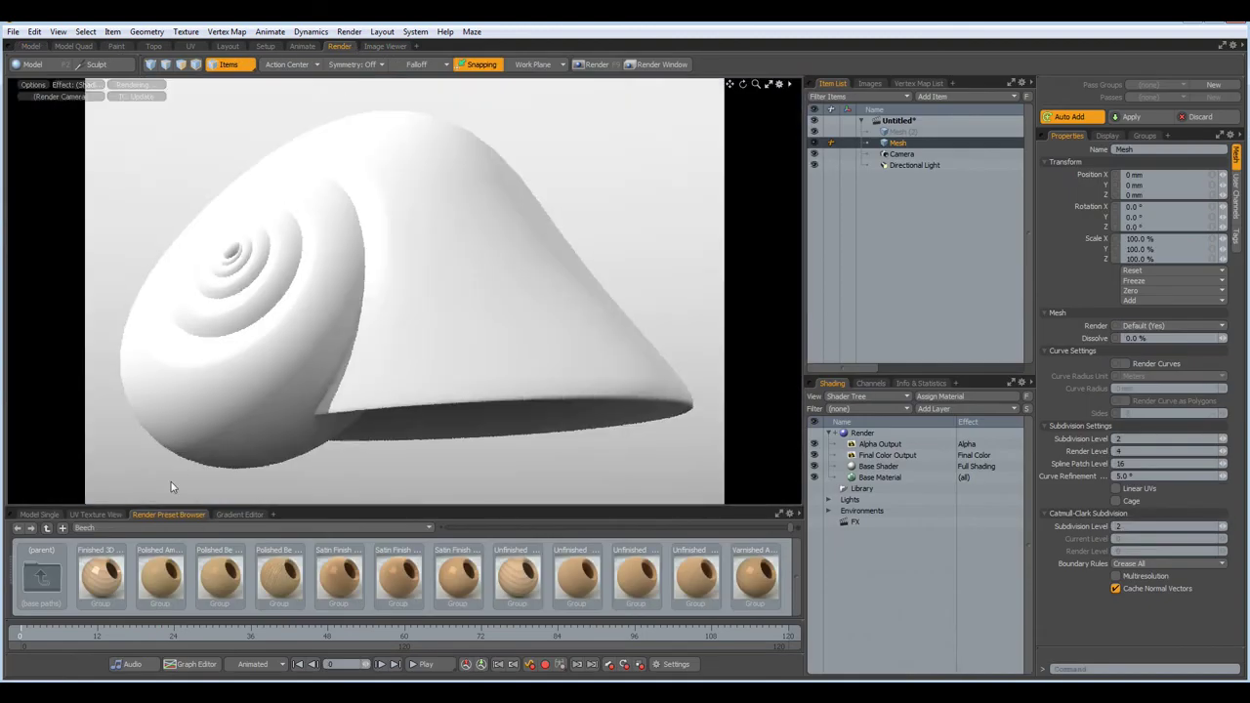
drag(101, 578, 309, 315)
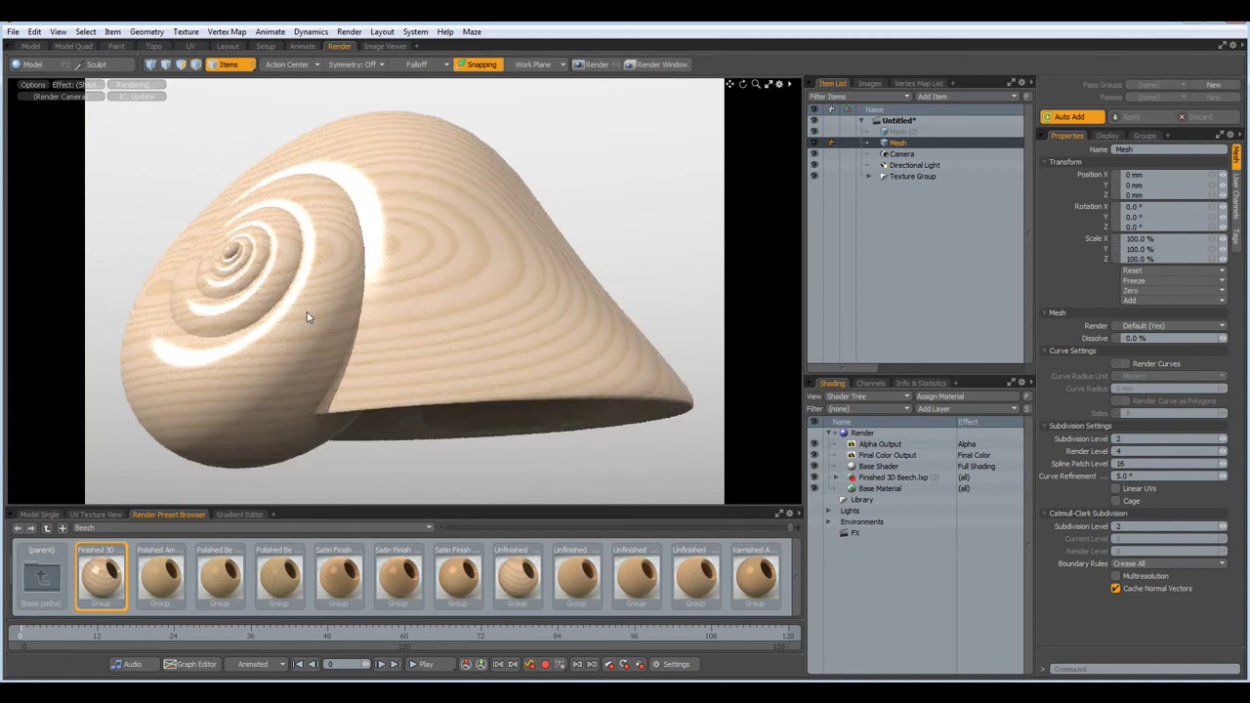
Load the 3 Point Orange 01 studio environment preset into the scene and return to the render preview.
click(228, 47)
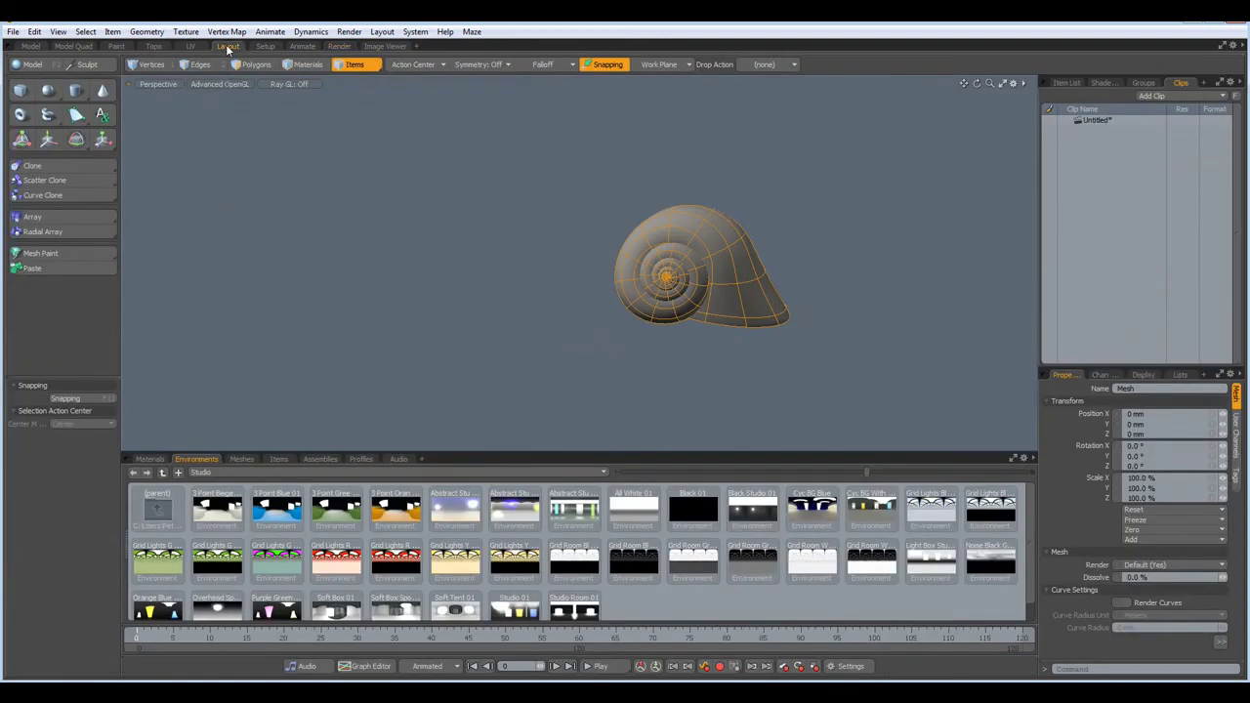
double_click(405, 516)
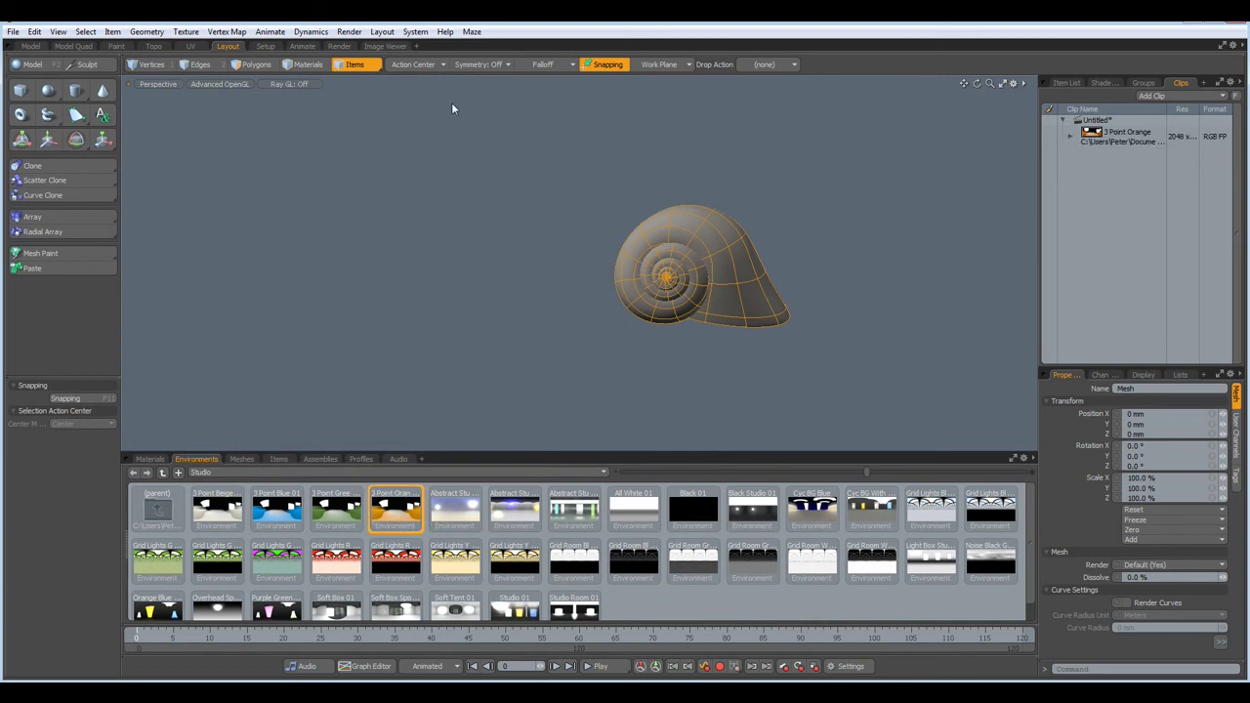
click(340, 47)
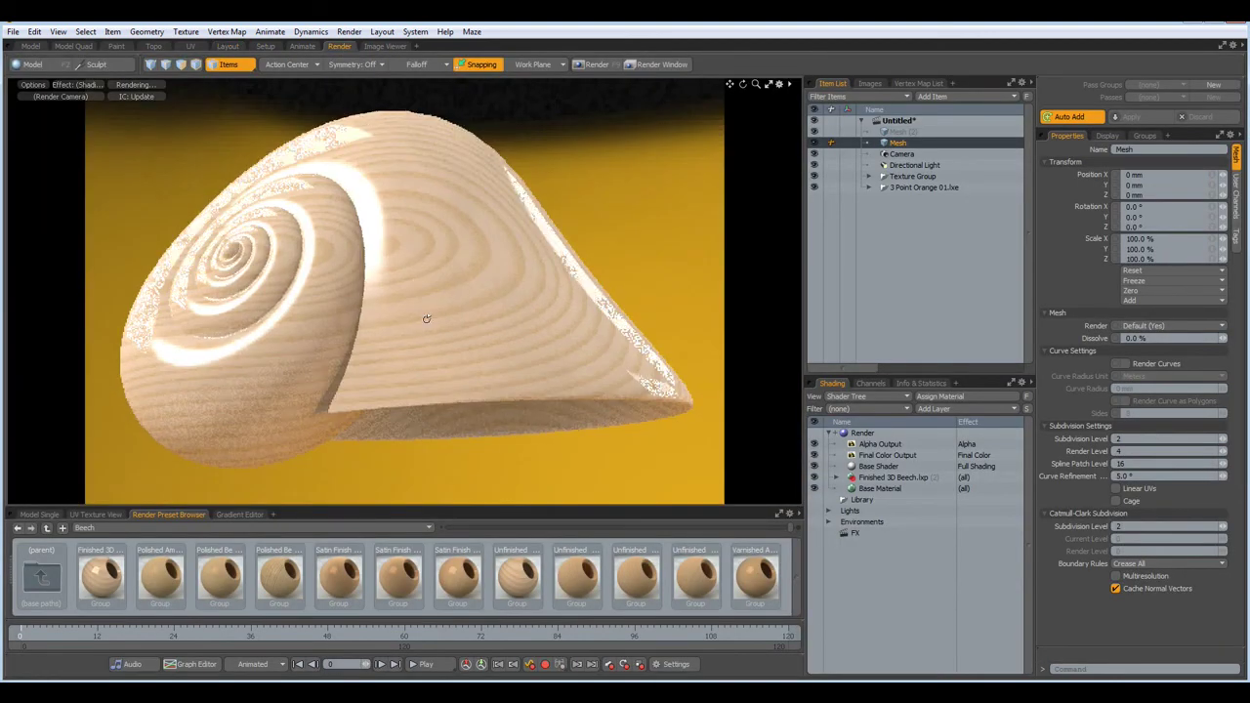
Orbit the render camera slightly around the shell, and set the Directional Light's radiant exitance to 1.0 W/srm2.
alt+drag(424, 318, 467, 309)
click(829, 510)
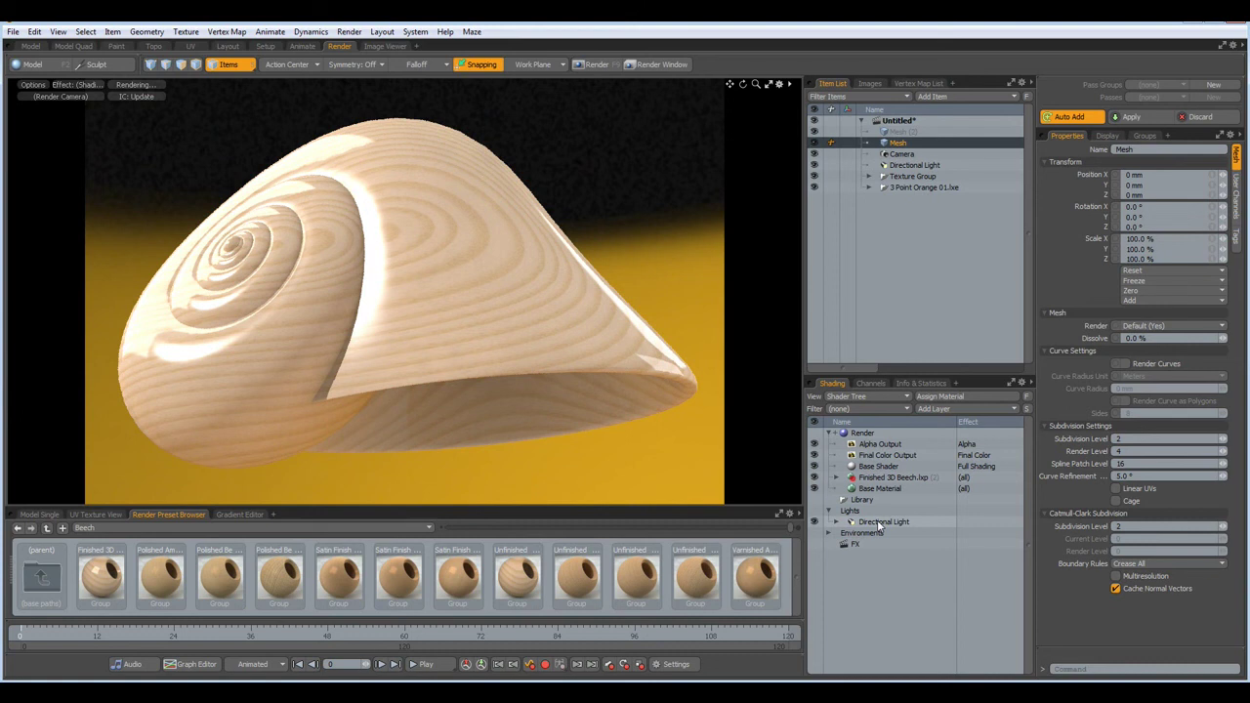
click(878, 523)
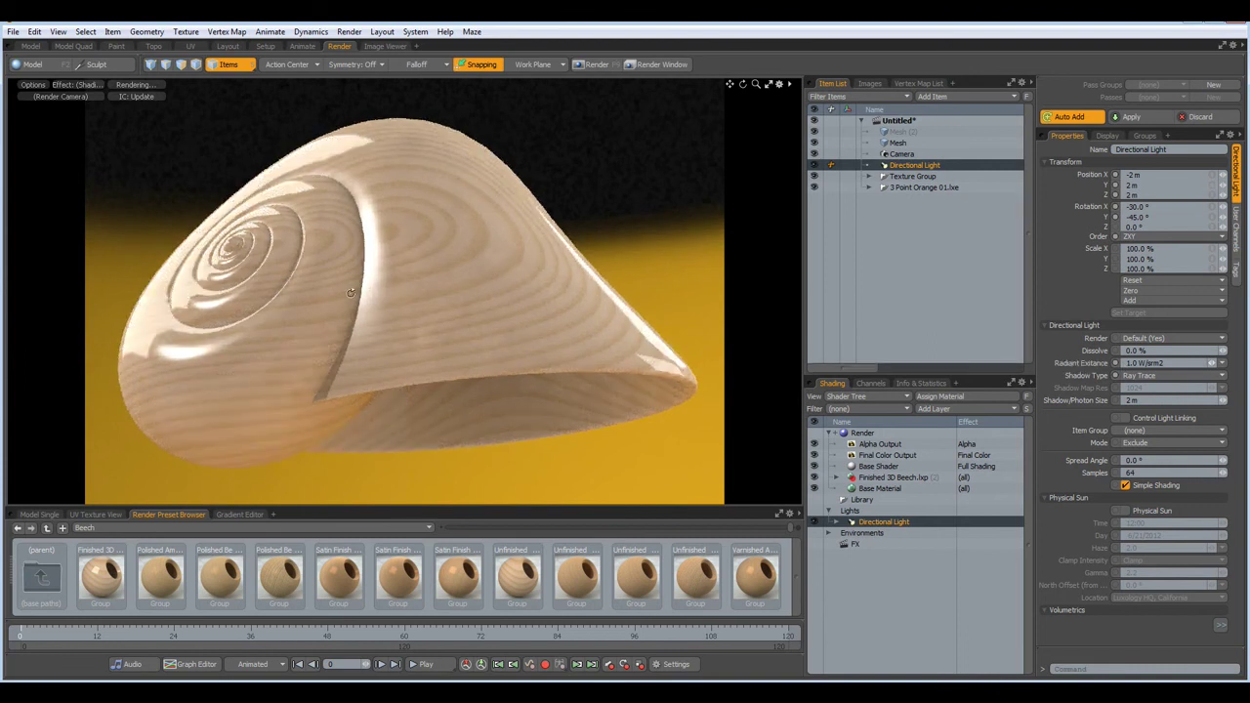
Reframe the render camera to view the shell from lower down, with more of the underside and opening in view.
alt+drag(358, 280, 409, 282)
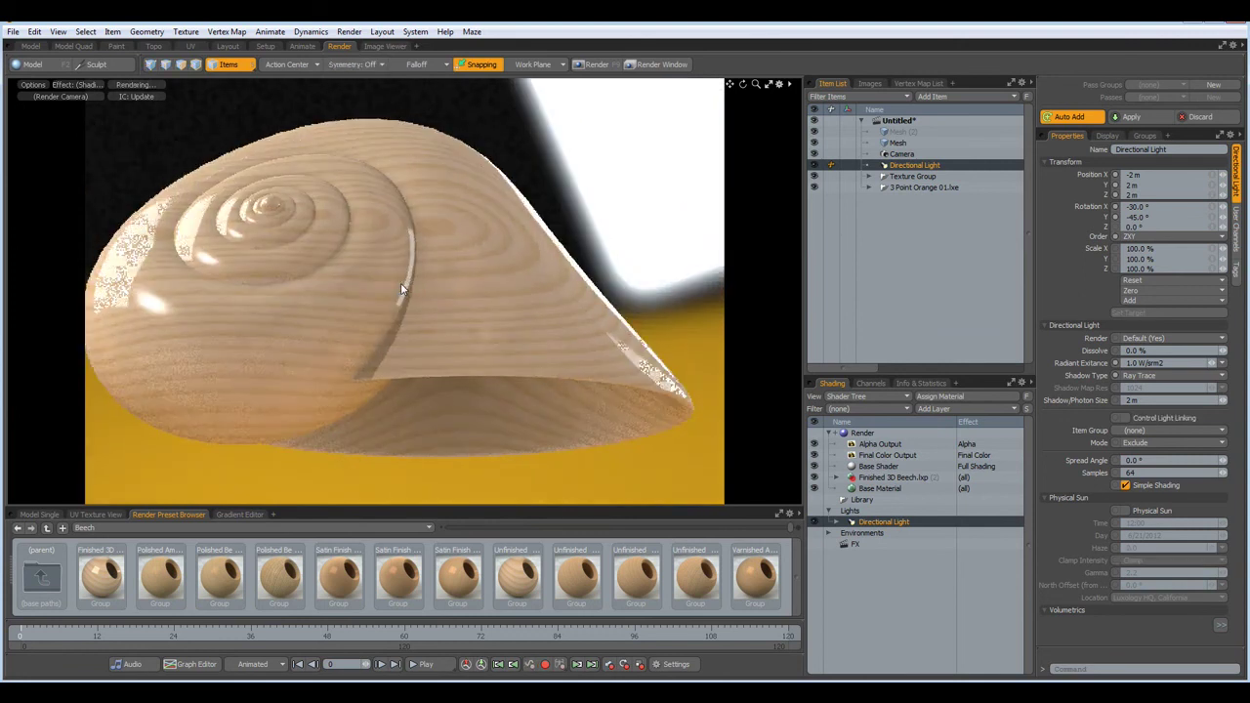
alt+drag(400, 282, 381, 260)
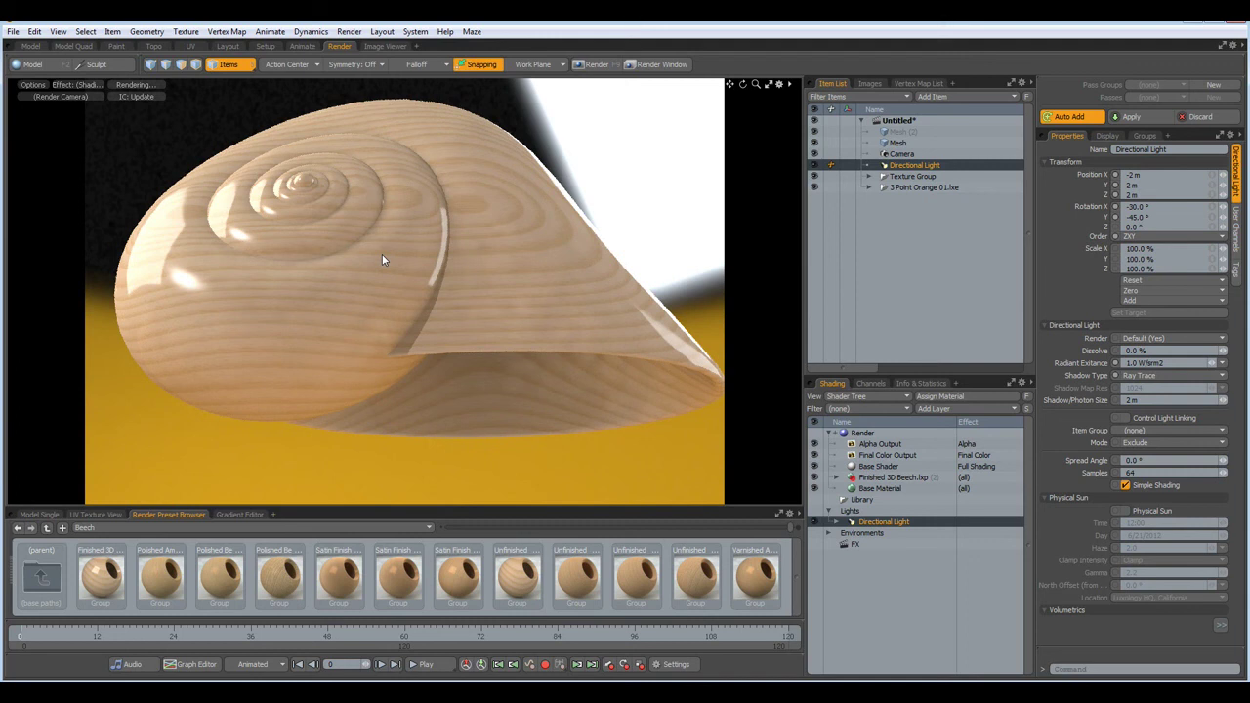
alt+drag(382, 260, 375, 255)
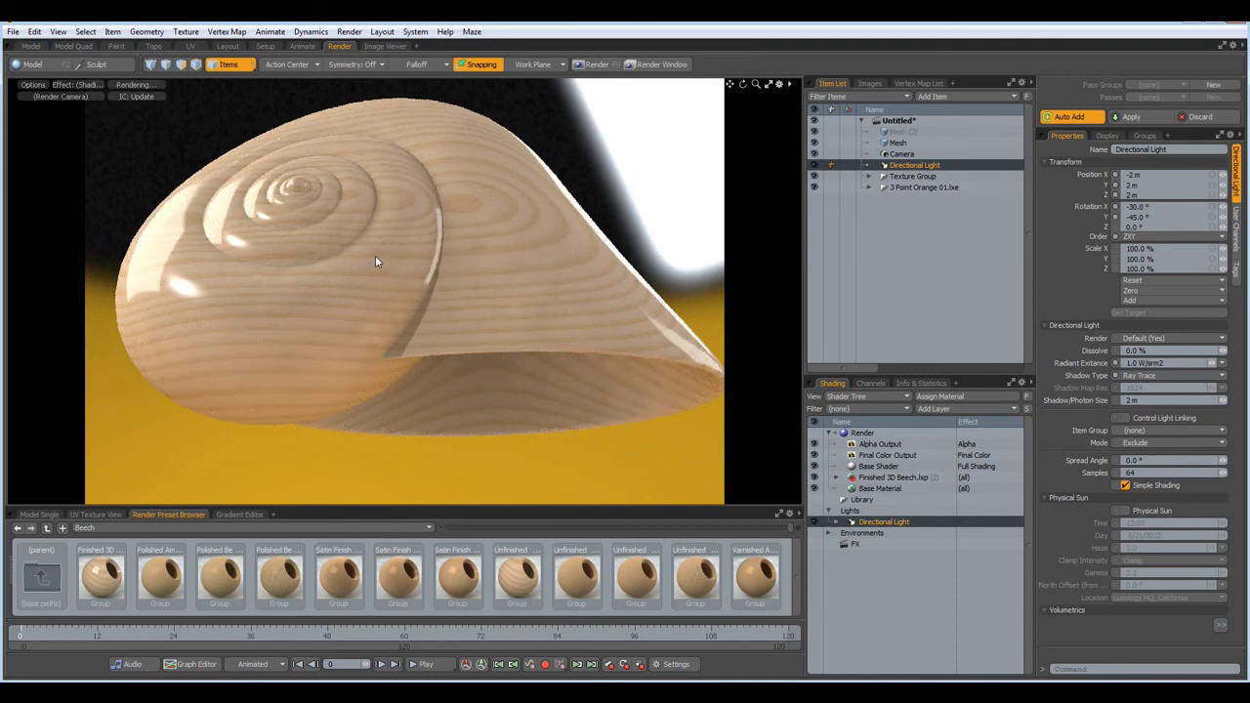
Set the render frame size to 1332 by 888 pixels and start the final render.
click(863, 433)
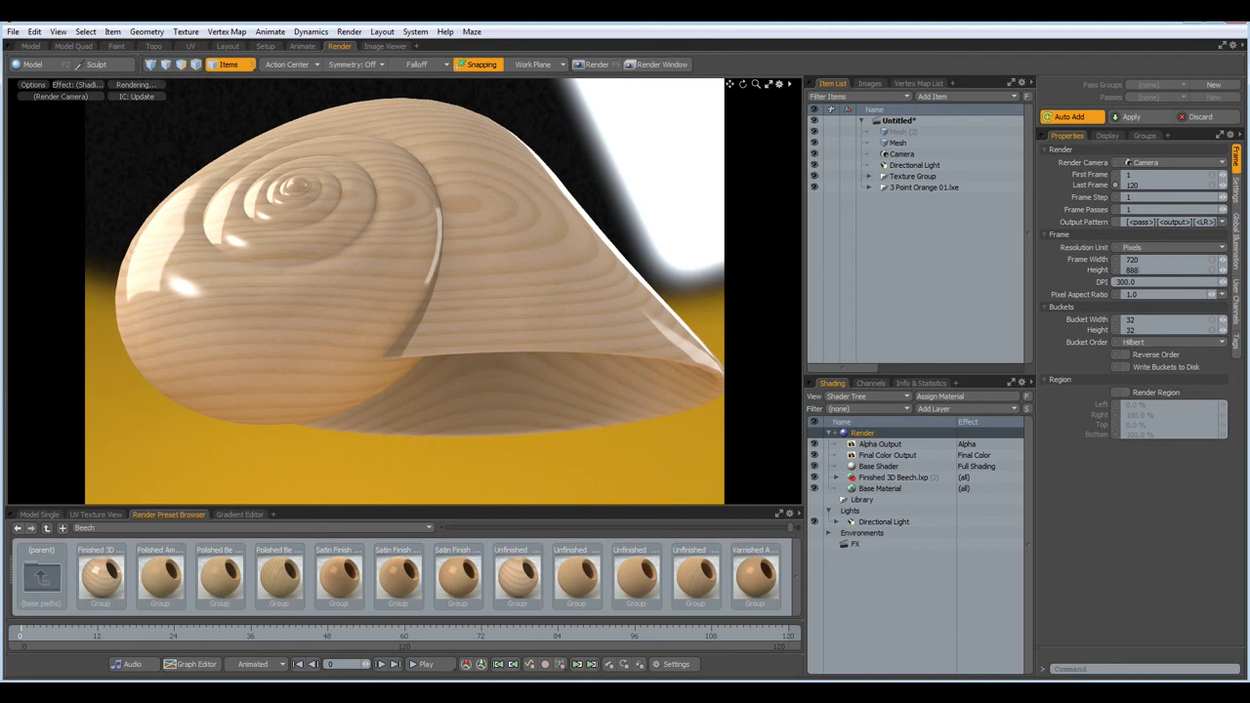
key(Return)
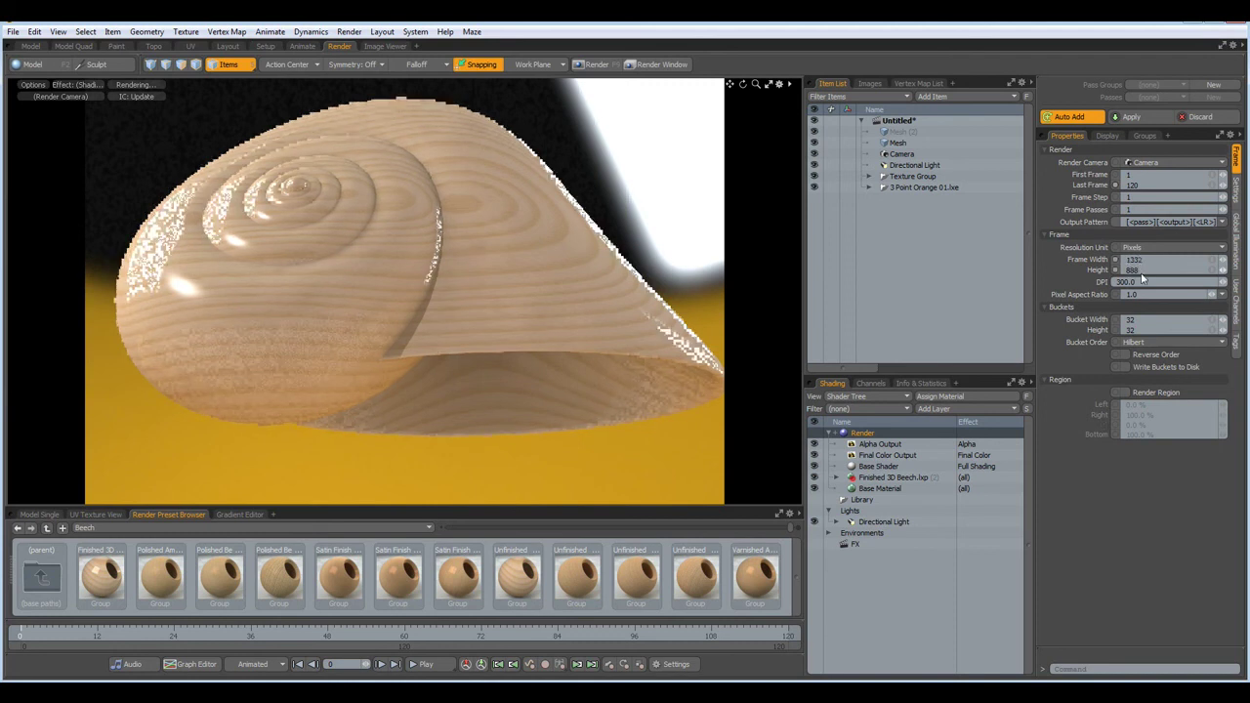
key(F9)
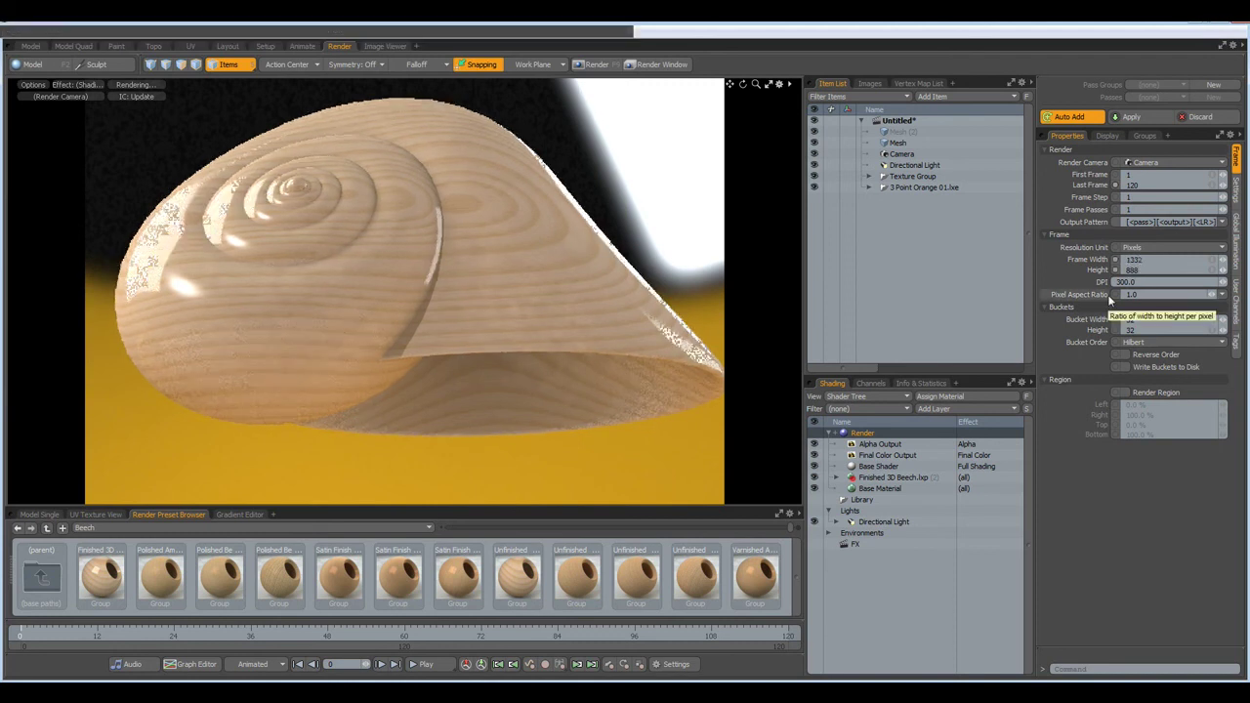